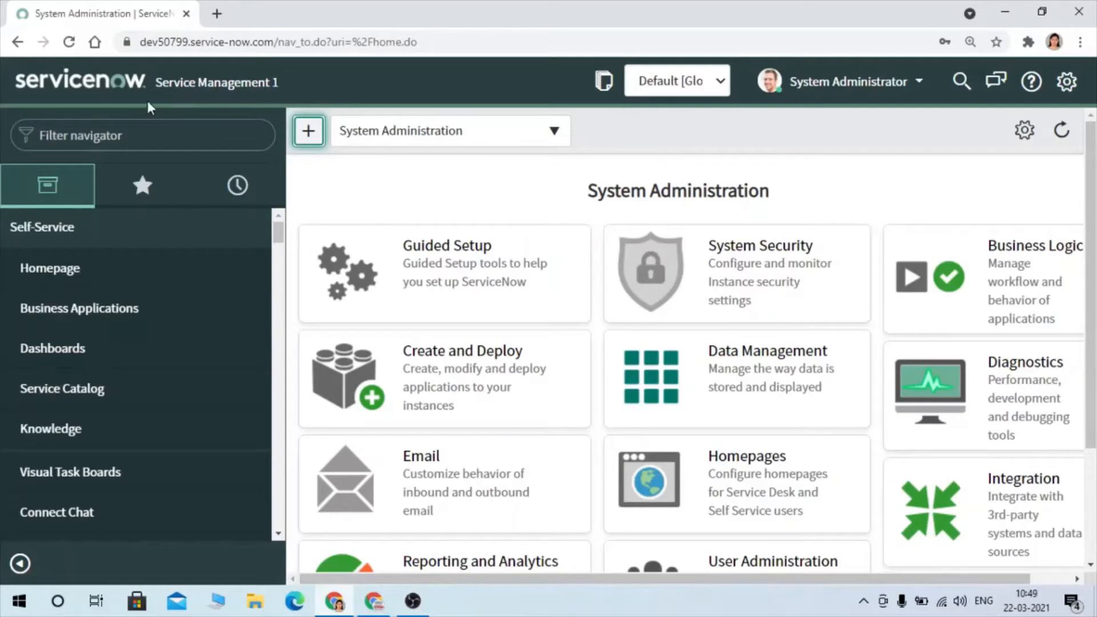
- Compare the instance names and URLs of the Service Management 1 and Service Management 2 browser windows
double_click(170, 47)
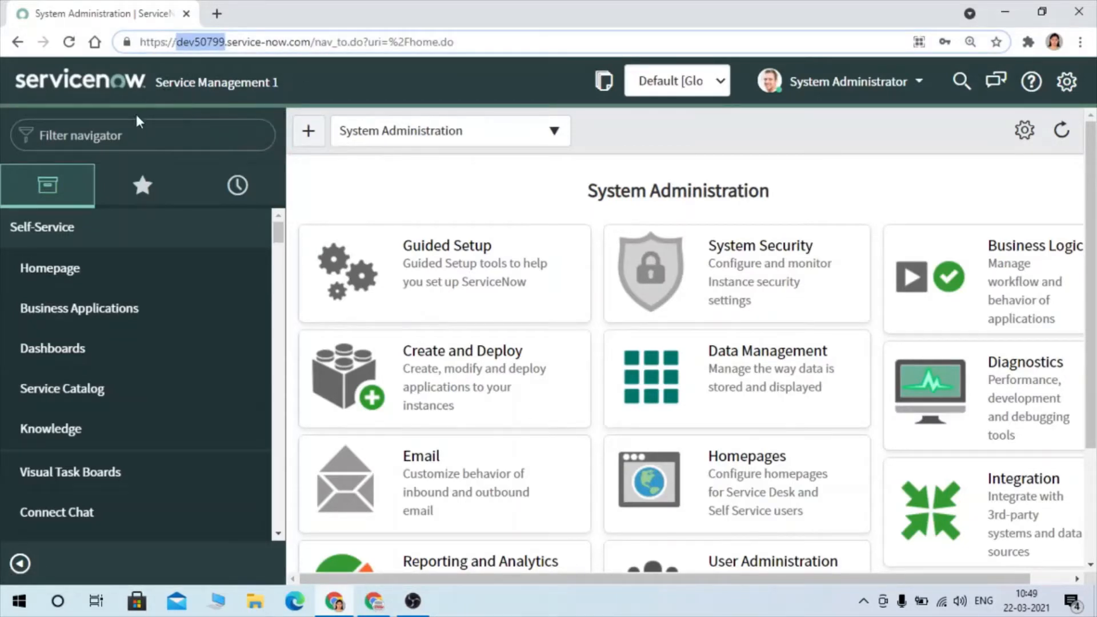
left_click(138, 136)
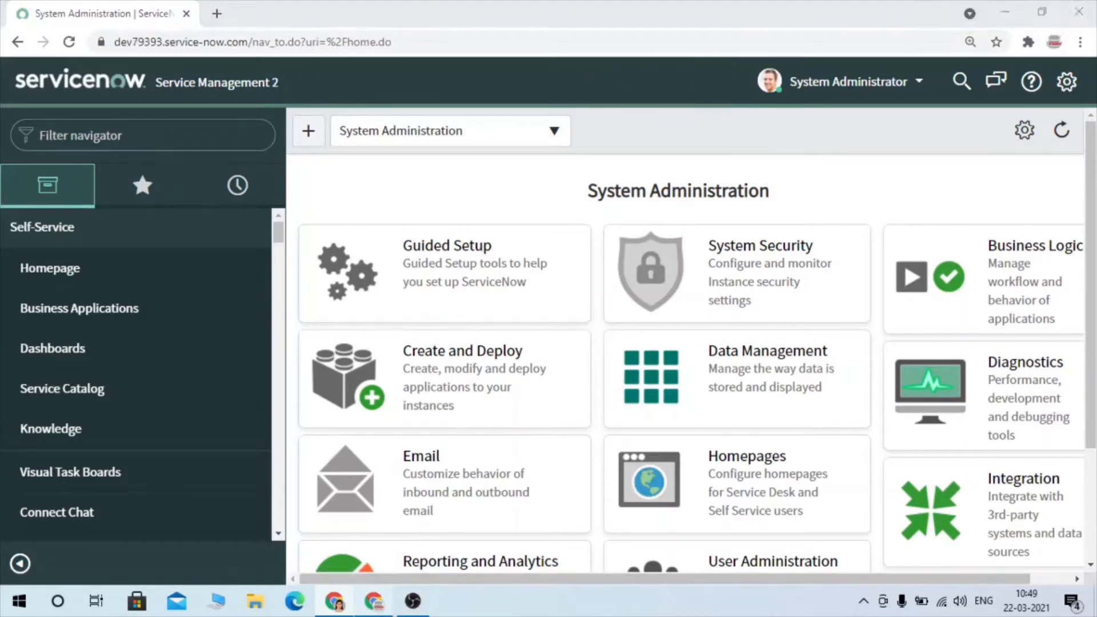
key("alt+Tab")
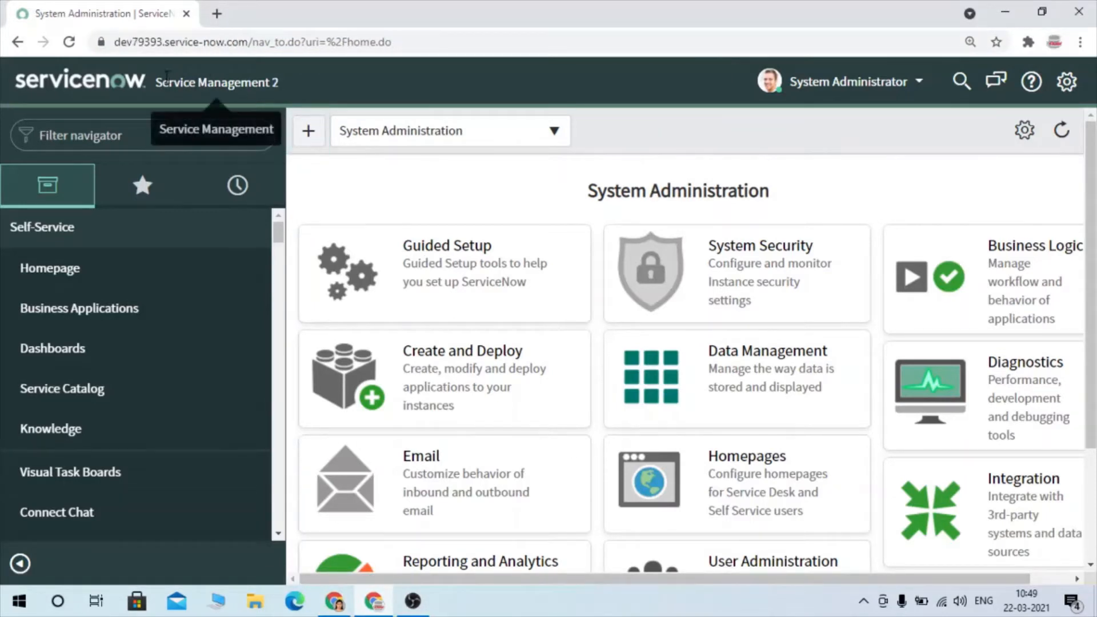
left_click_drag(156, 82, 278, 83)
double_click(136, 44)
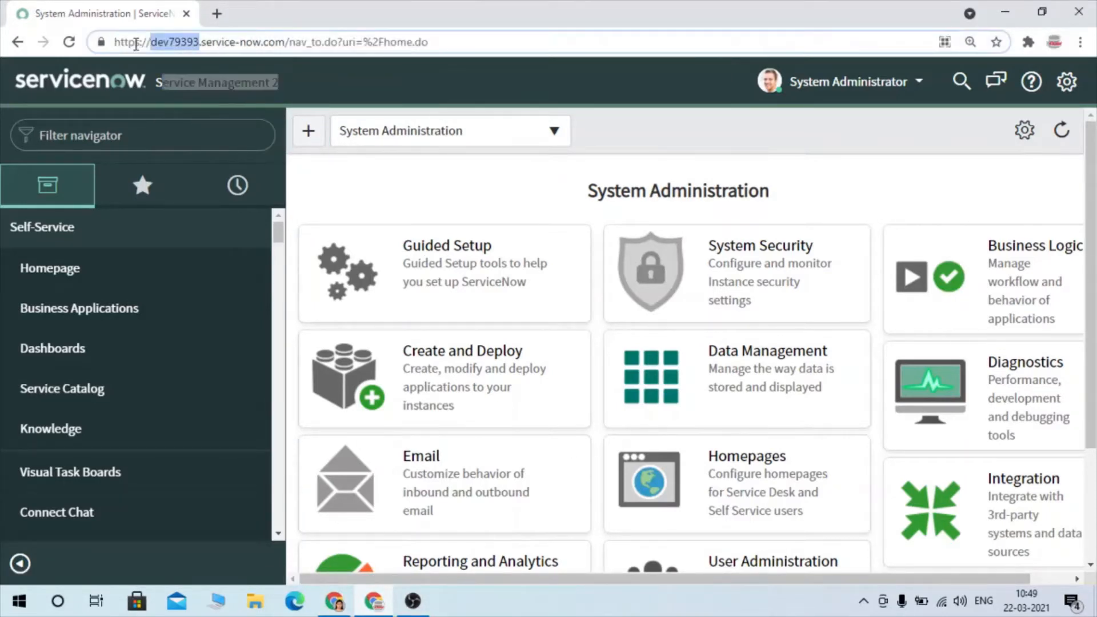
left_click(225, 126)
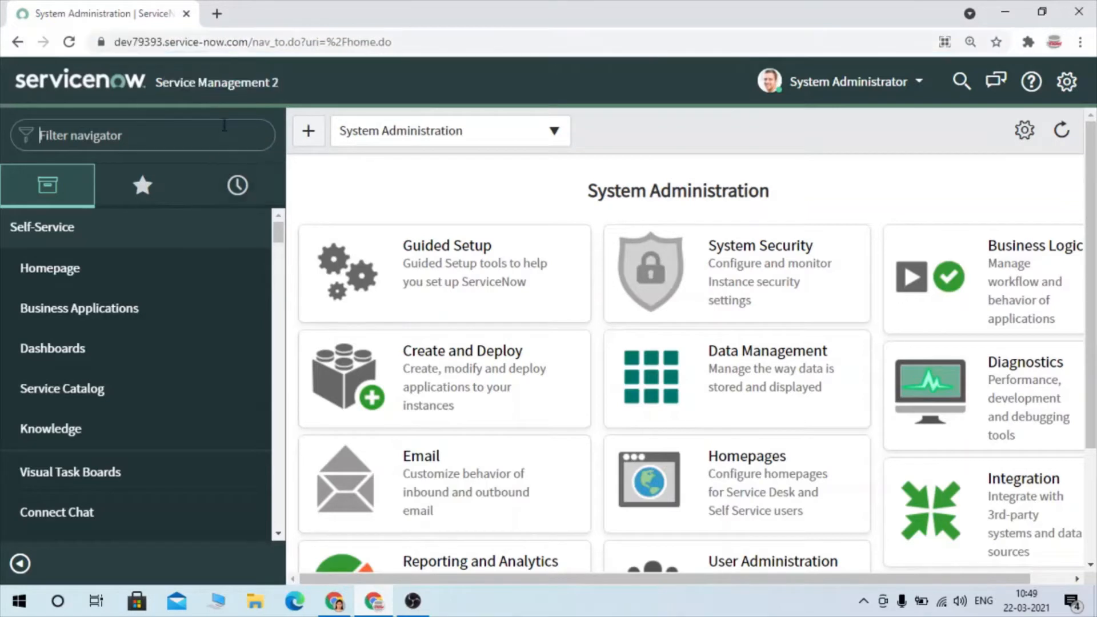
- Switch back to the Service Management 1 instance and open its list of local update sets
left_click(334, 601)
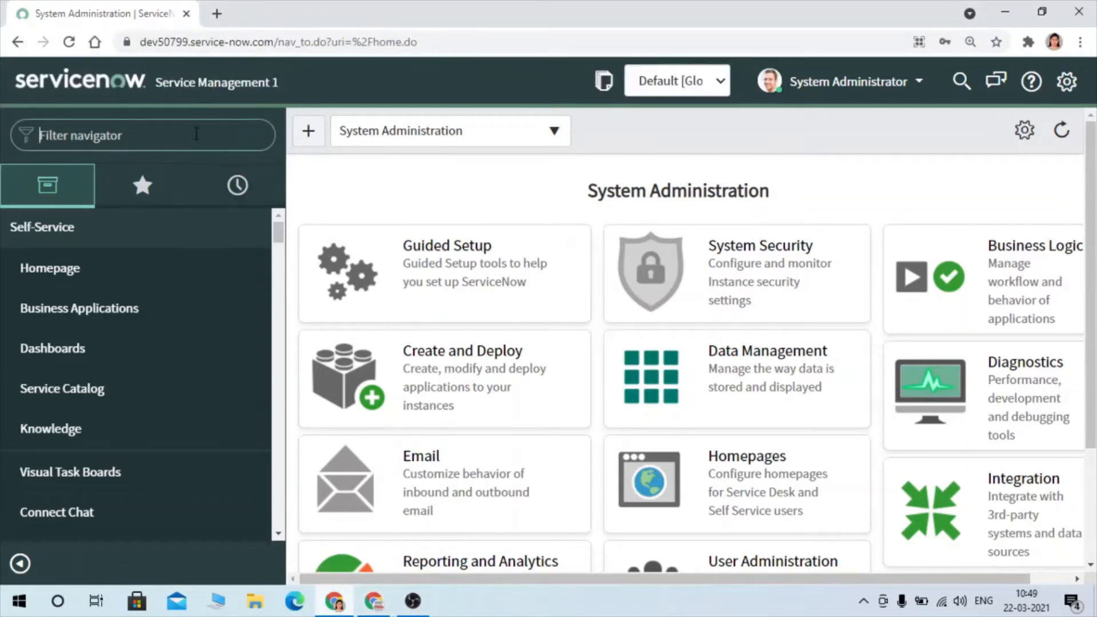
type("updates et")
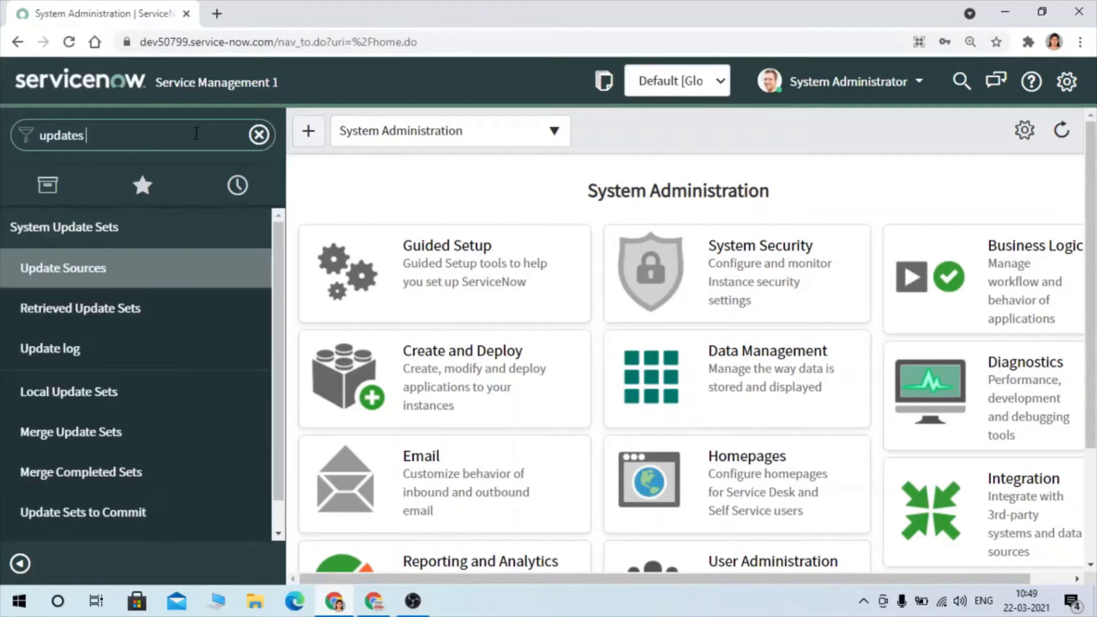
key("BackSpace")
left_click(47, 389)
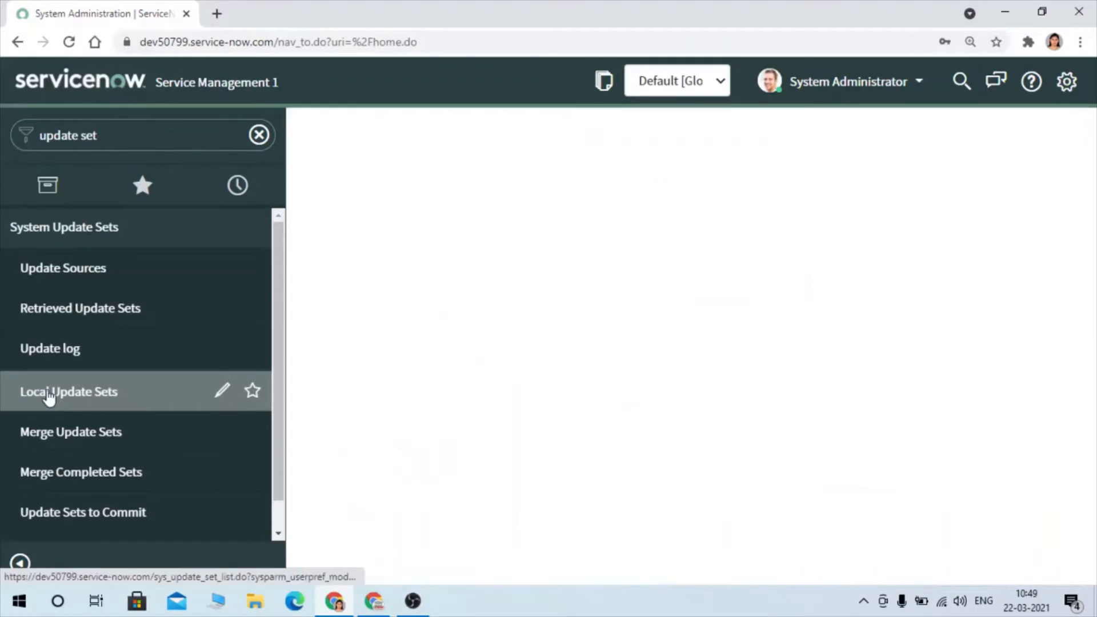
- Start a new update set named "Demo Update Set" with the description "Demo"
left_click(431, 145)
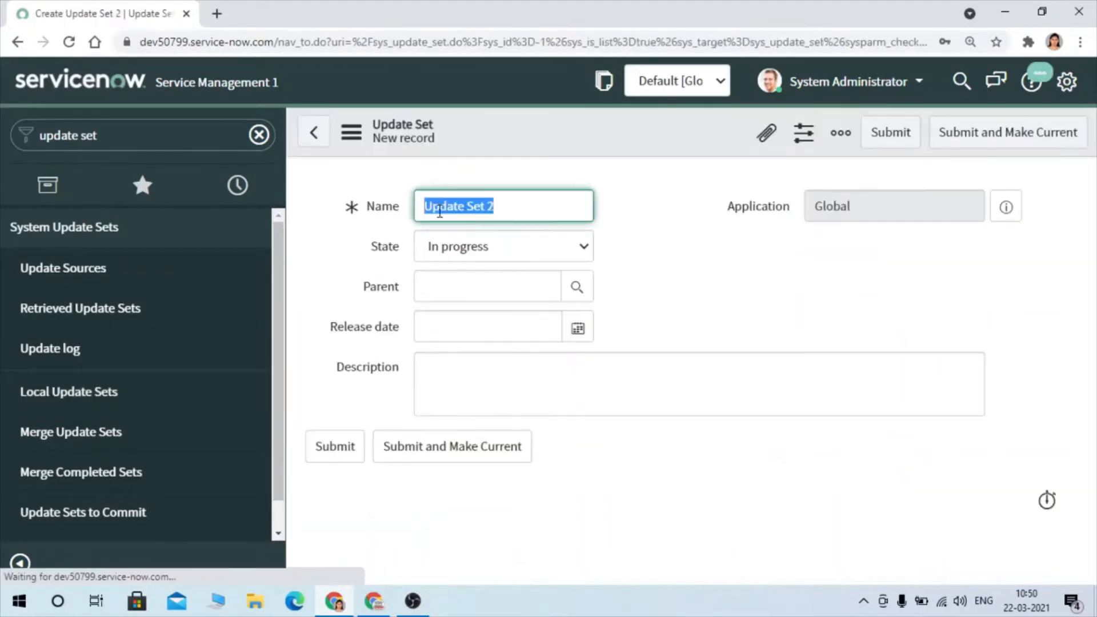
left_click(435, 212)
type("Demo")
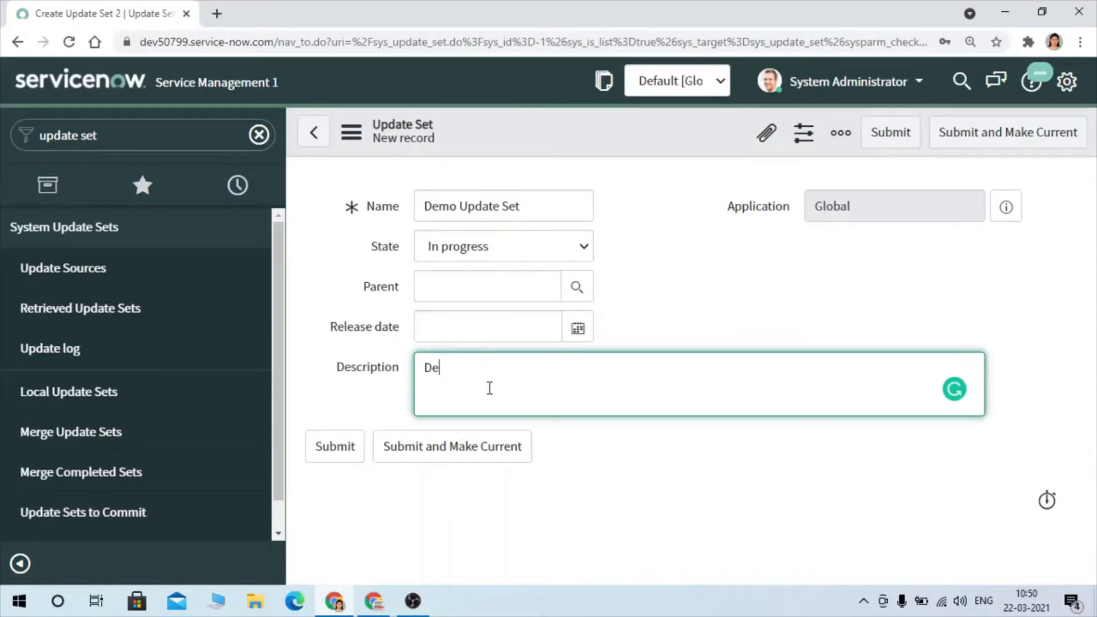
type("mo")
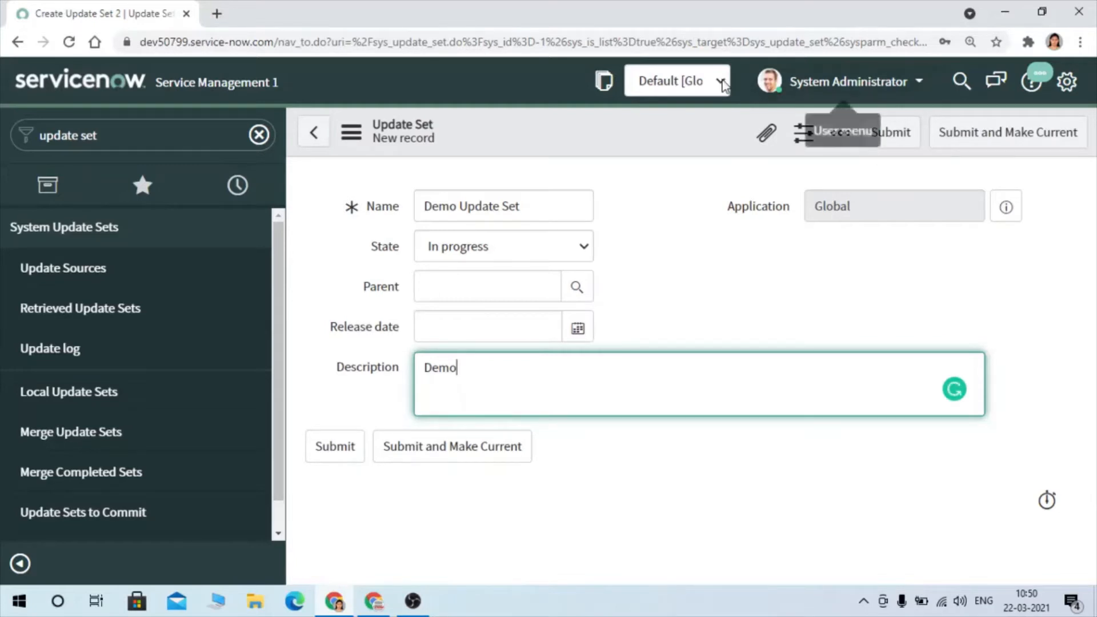
- Check the available choices in the header's update set picker, and submit the new update set as the current one
left_click(673, 80)
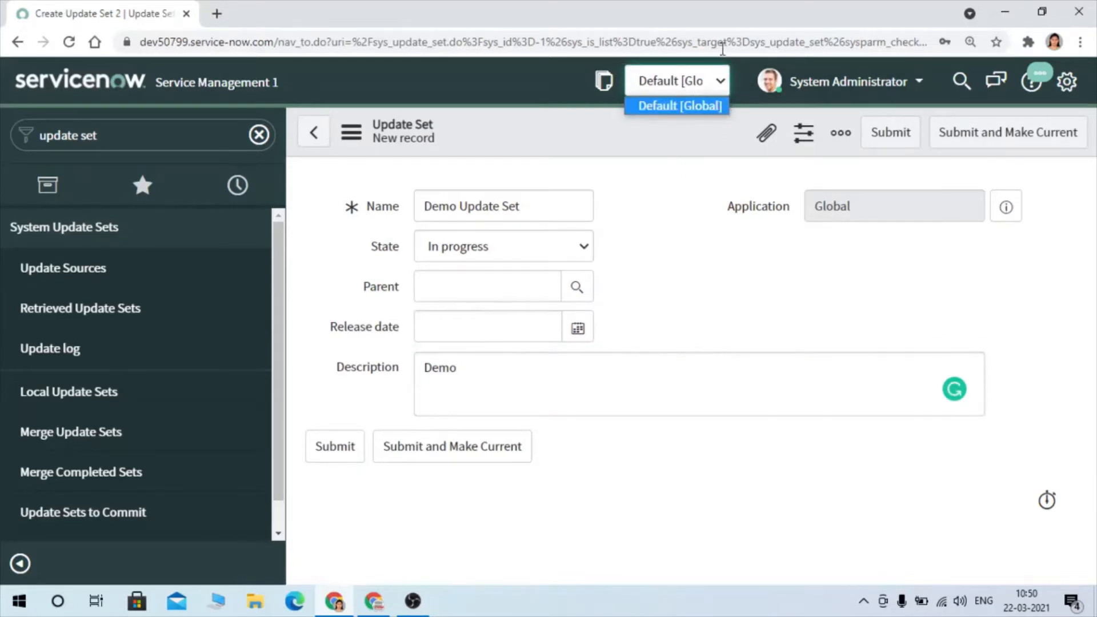
left_click(1065, 194)
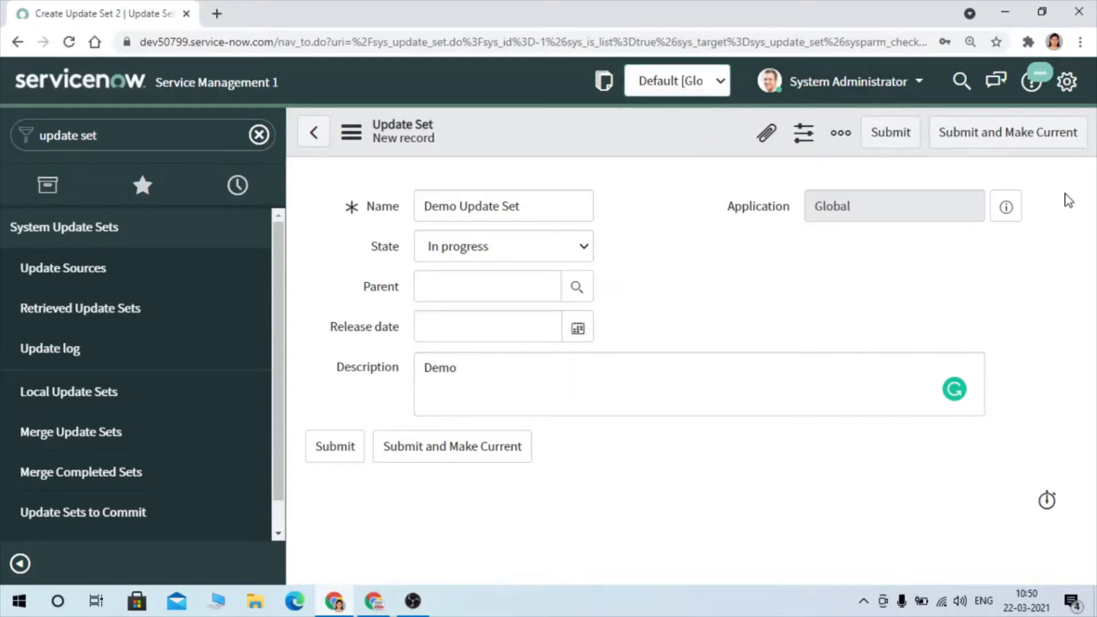
left_click(989, 134)
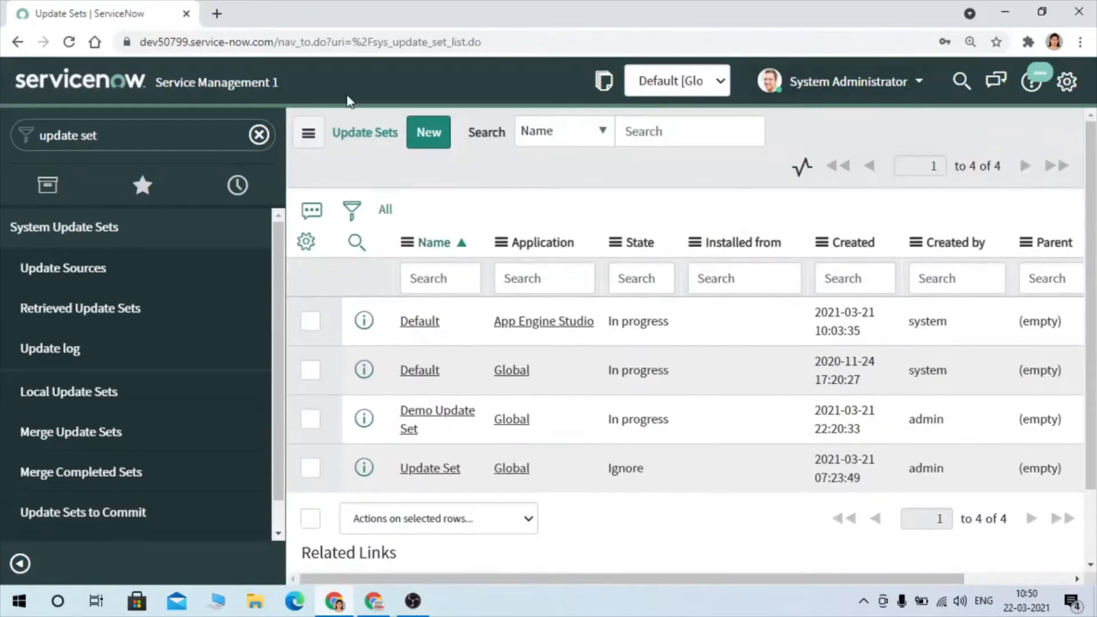
- Reload the page and check which update set is selected in the header picker
left_click(72, 40)
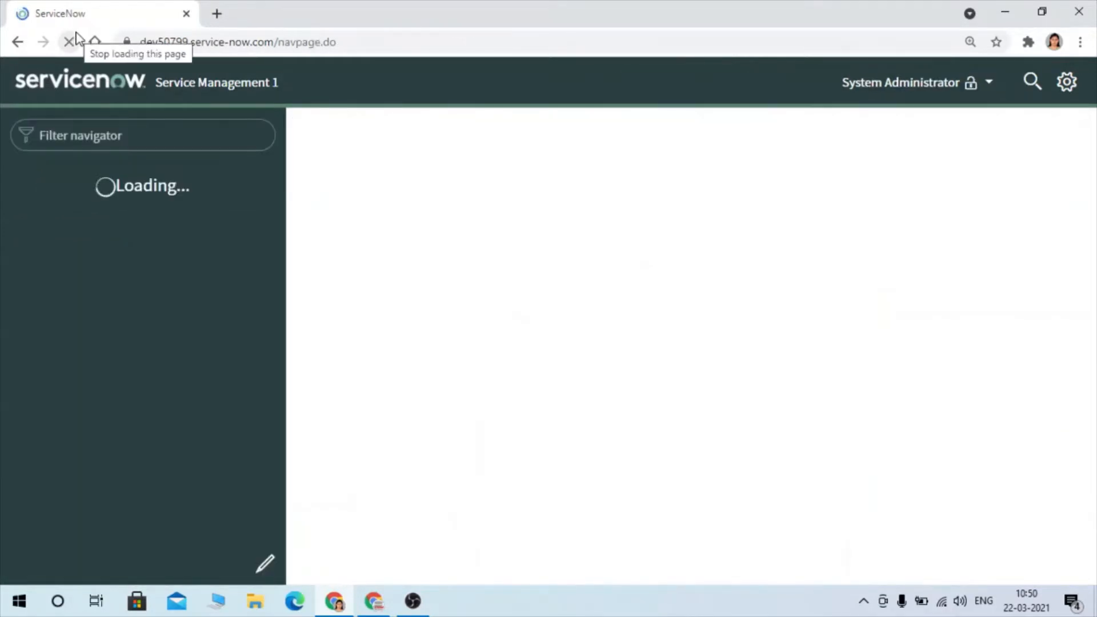
left_click(709, 82)
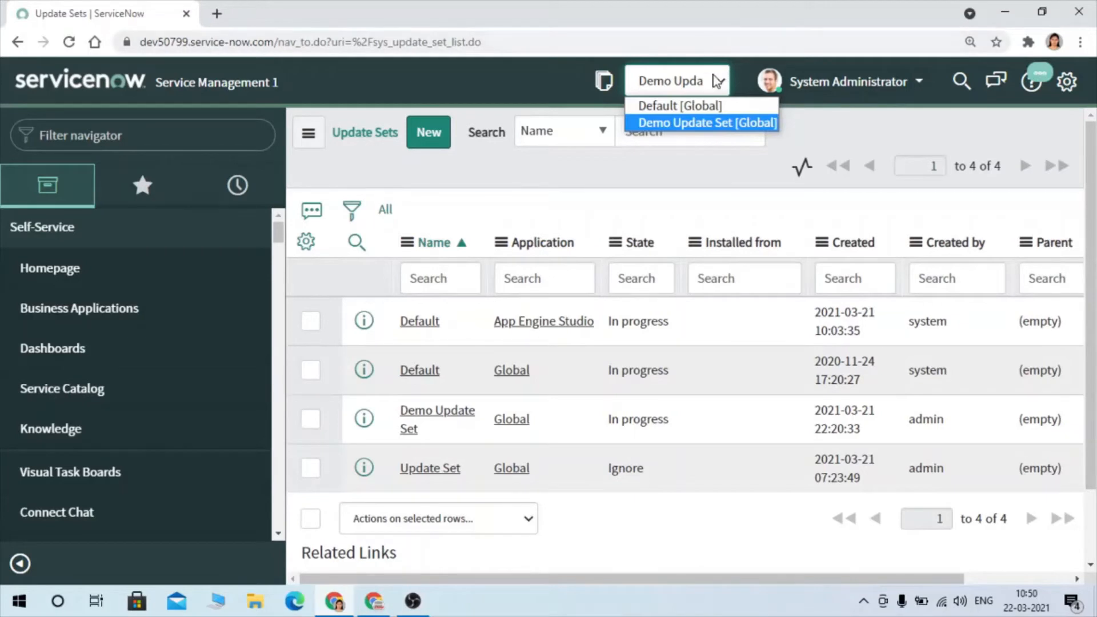
left_click(824, 132)
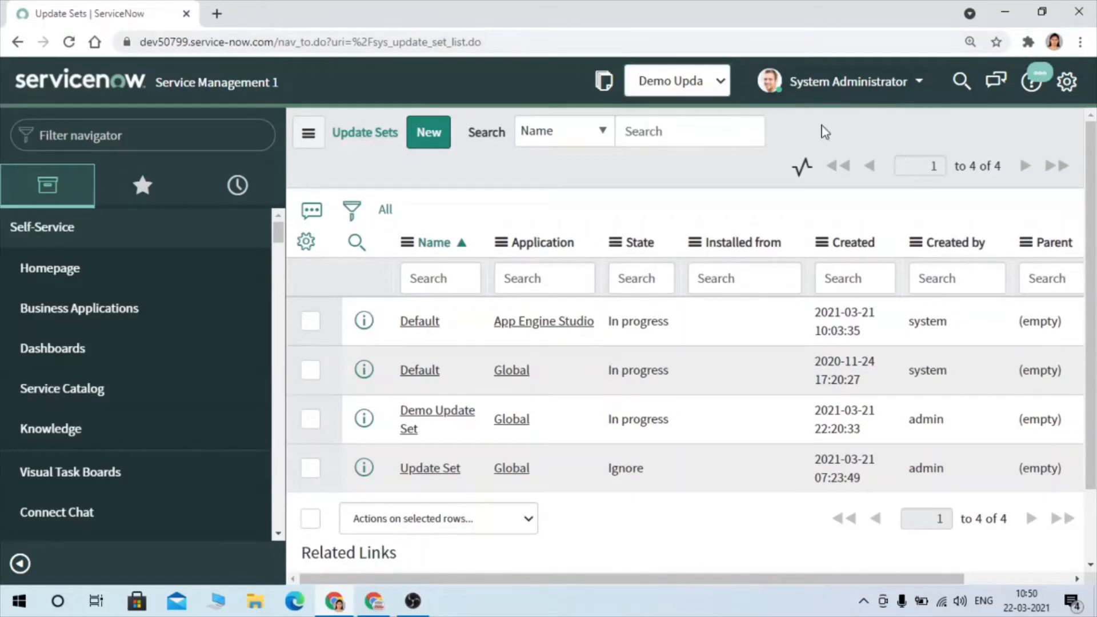
- Turn off showing the update set picker in the header through the Developer system settings
left_click(1068, 85)
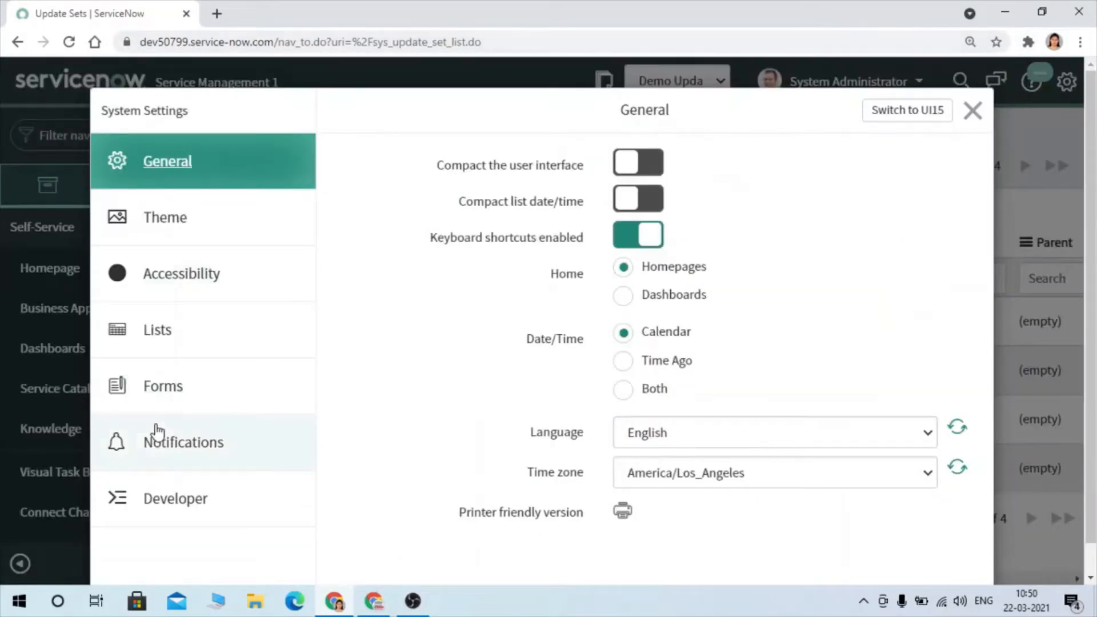
left_click(166, 519)
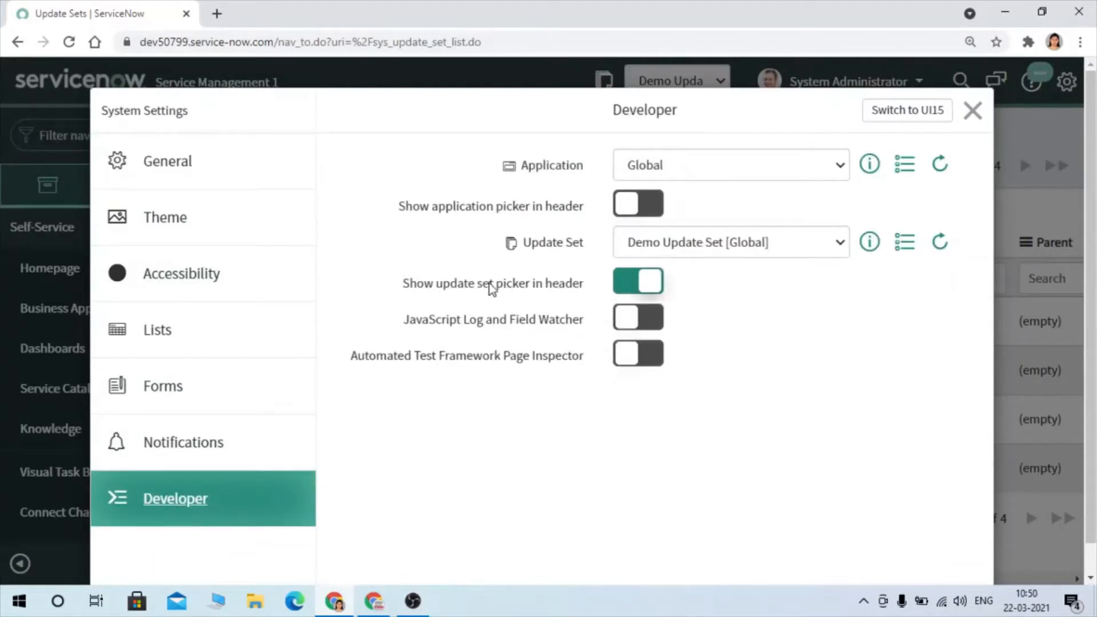
left_click(615, 286)
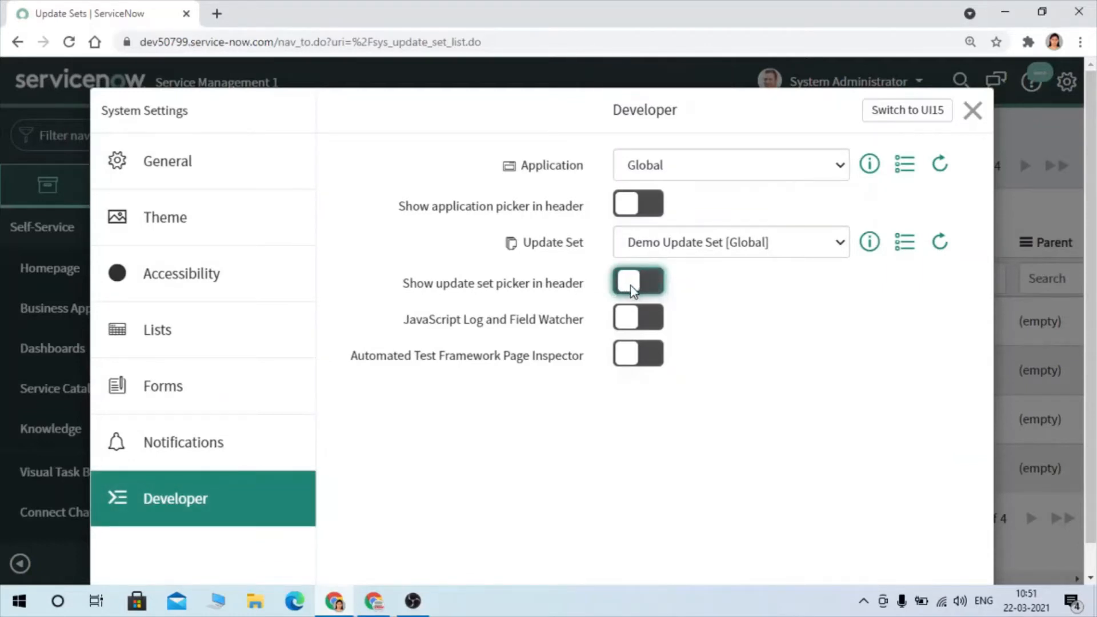
left_click(975, 112)
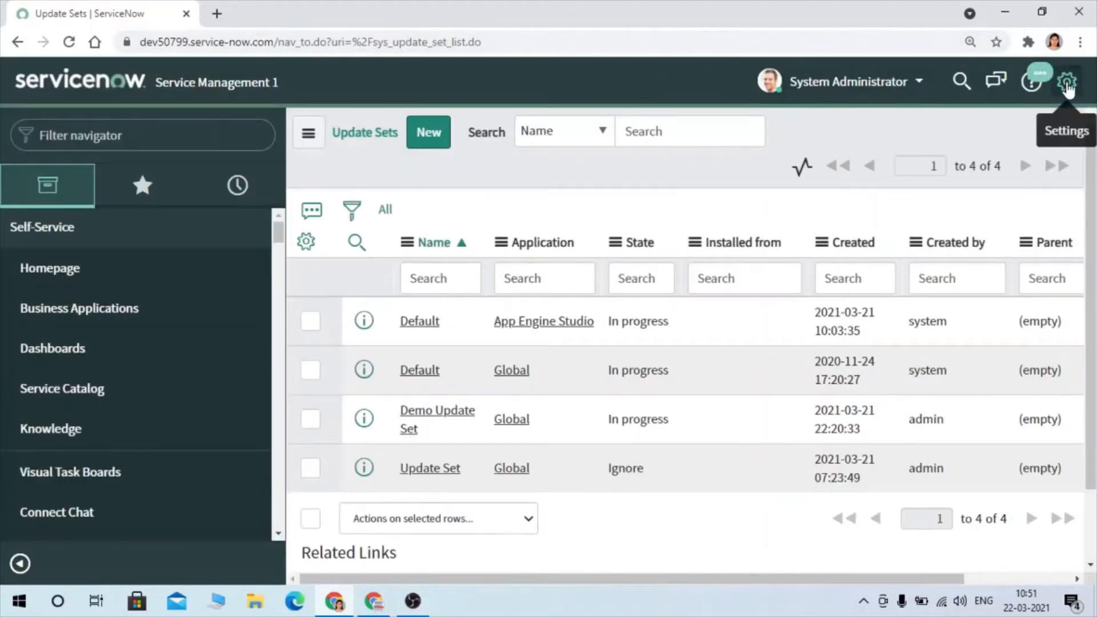
- Turn showing the update set picker in the header back on and close the system settings
left_click(1067, 82)
left_click(661, 282)
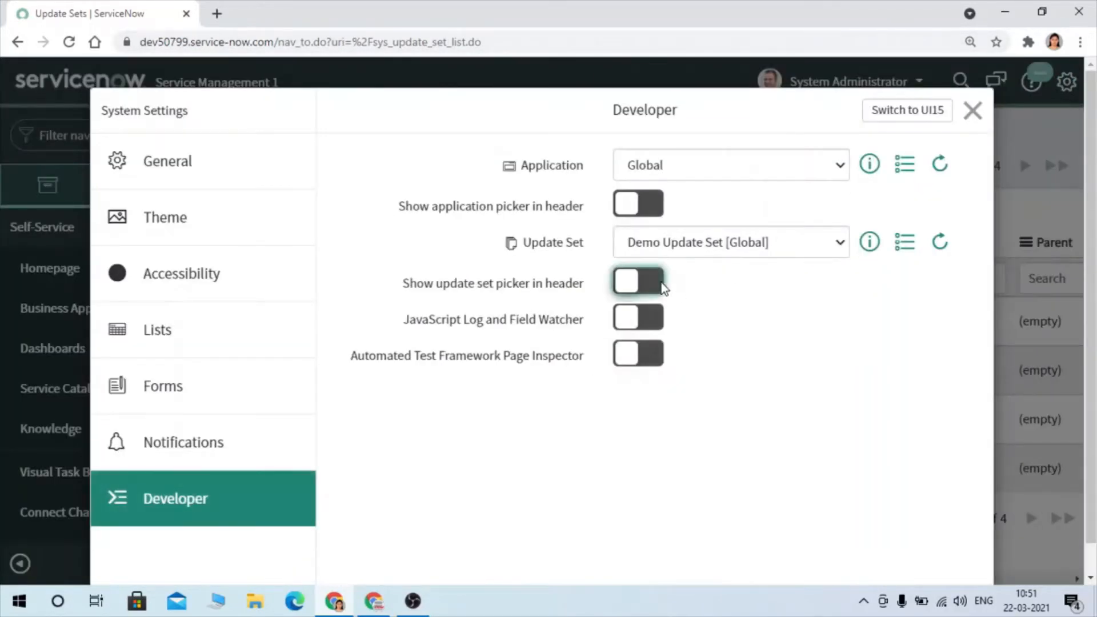
left_click(973, 111)
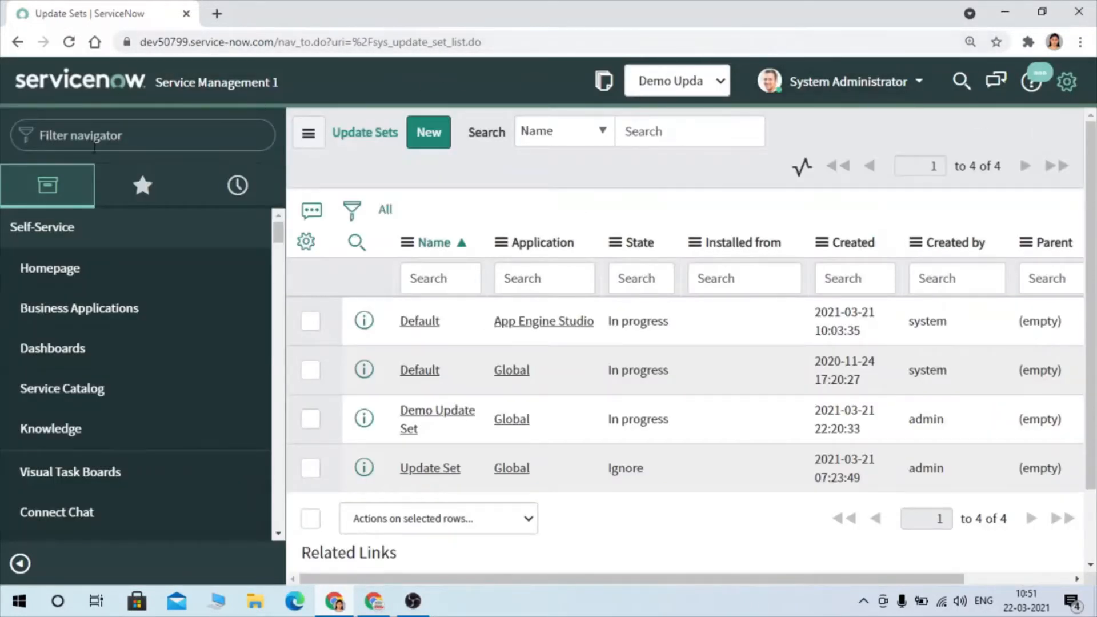
- Find Business Rules in the navigator and open the Business Rules list under System Definition
left_click(94, 148)
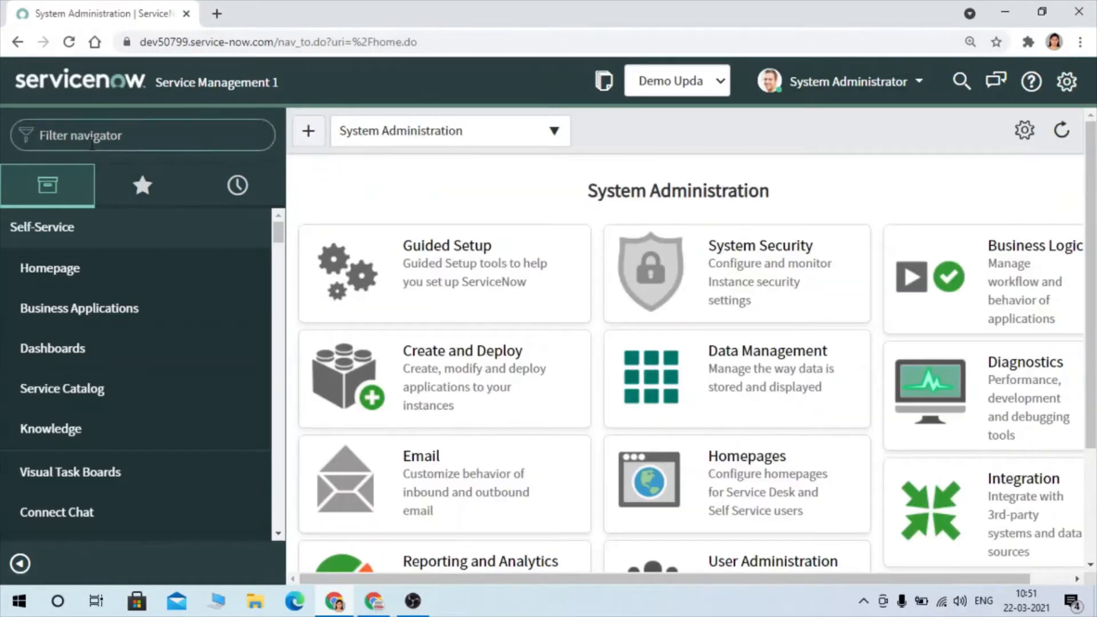
type("Bu")
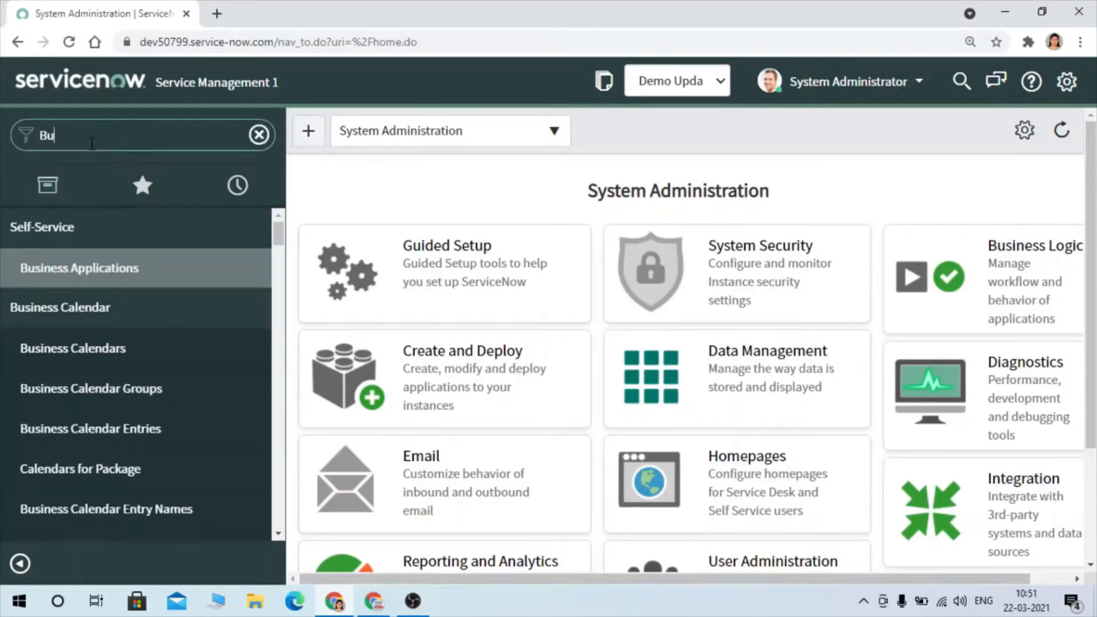
type("siness ")
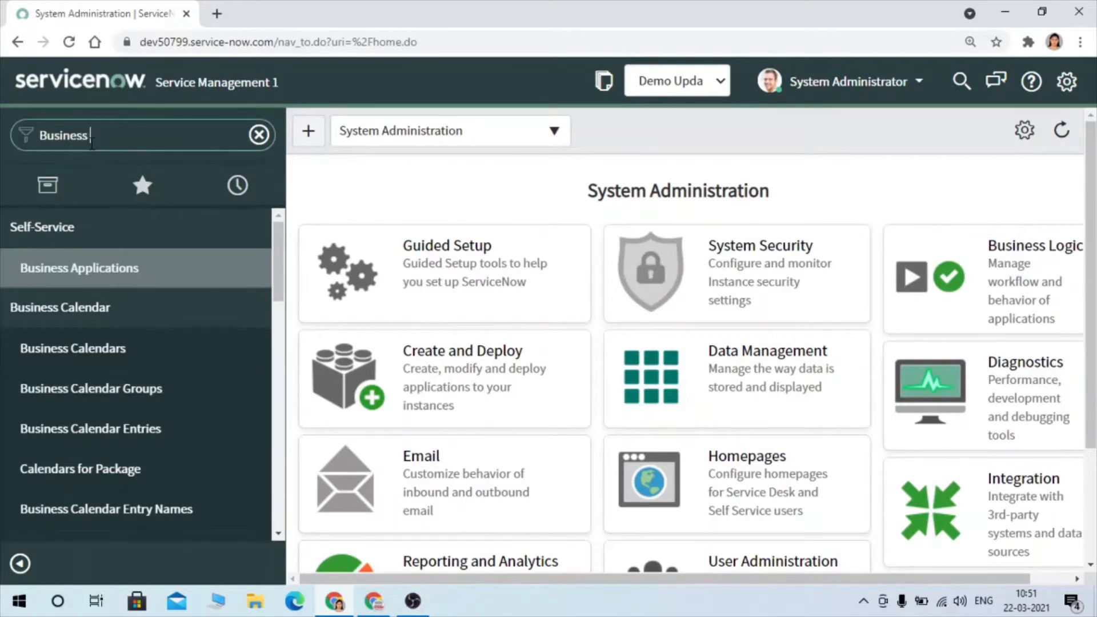
type("R")
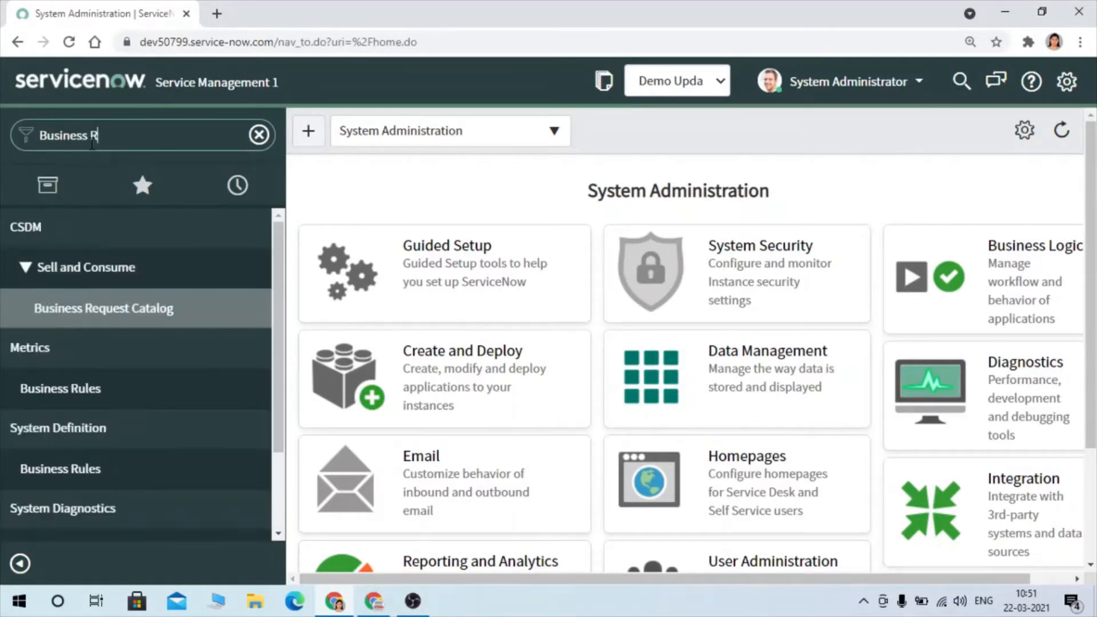
left_click(64, 462)
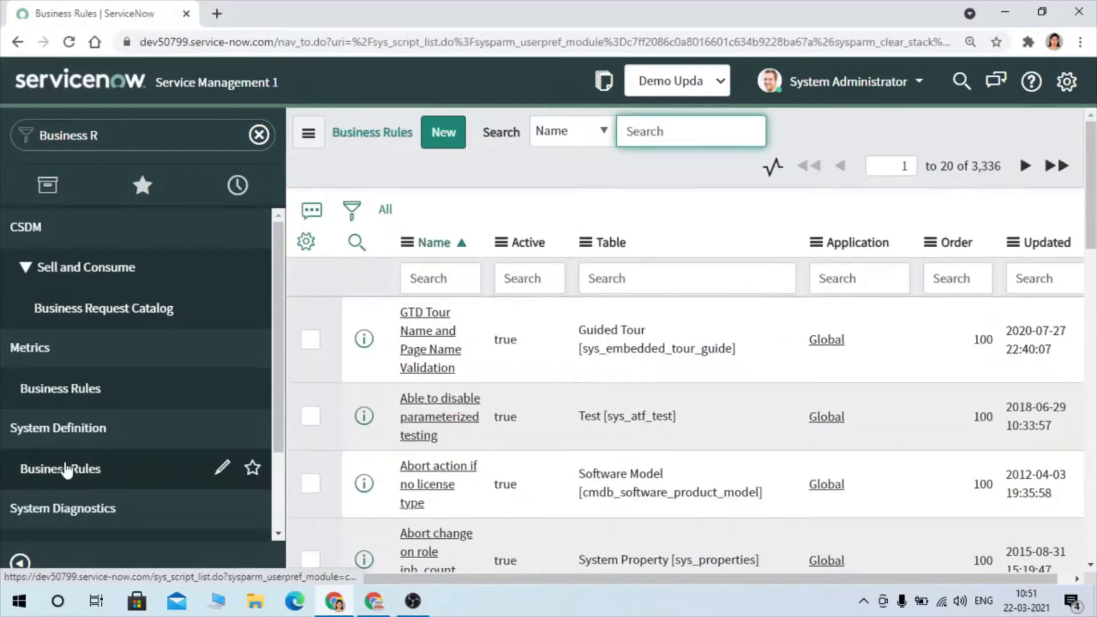
- Start a new business rule named "Demo BR" on the Problem [problem] table with the Advanced option enabled
left_click(447, 132)
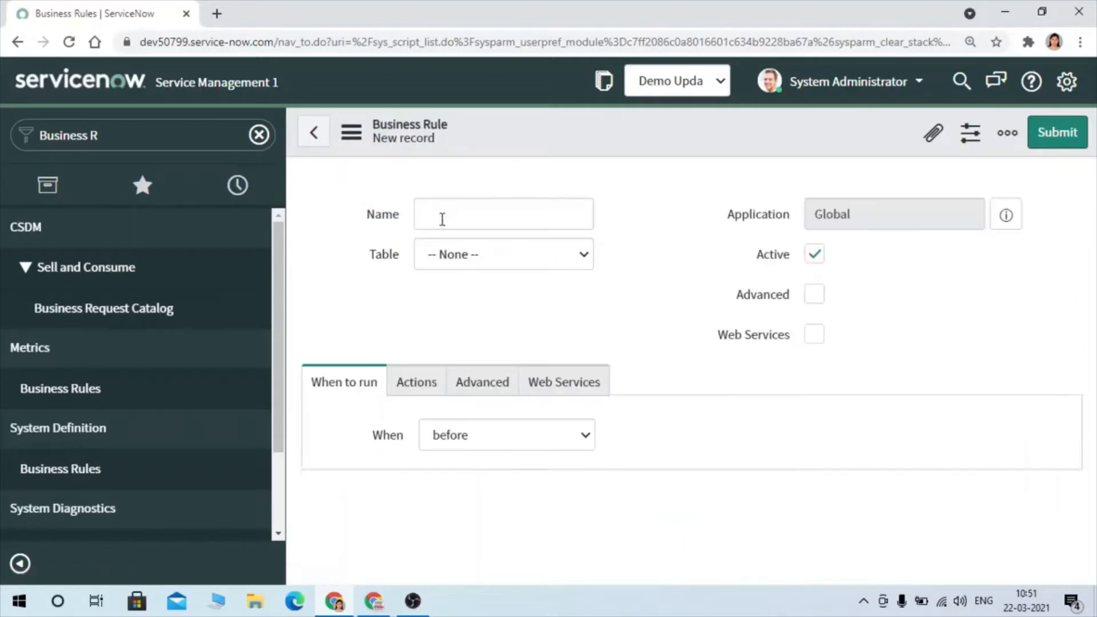
left_click(439, 221)
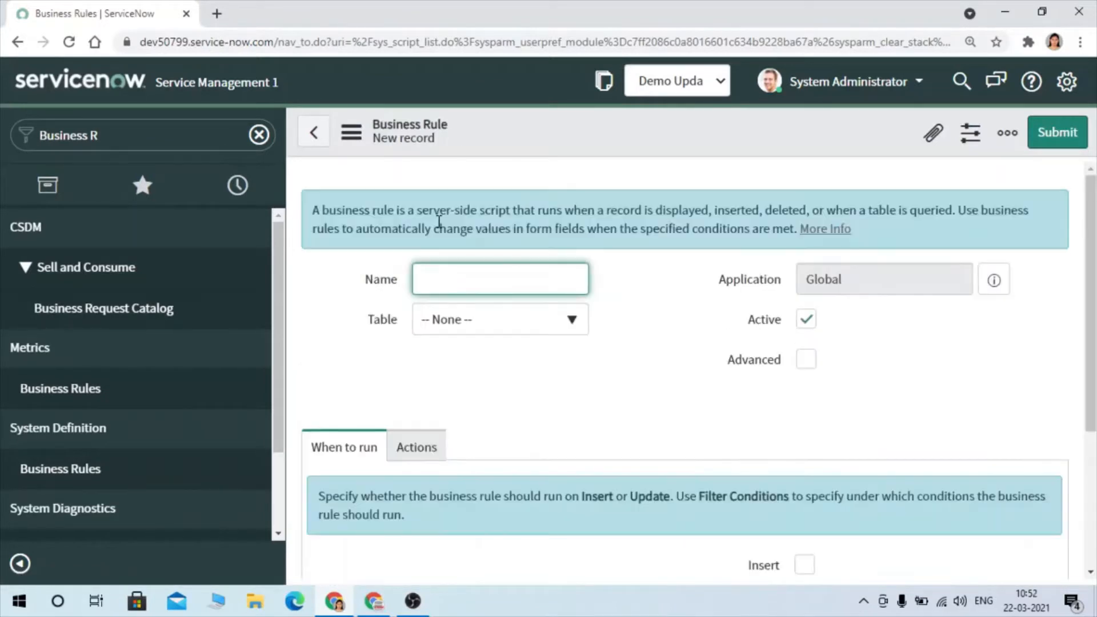
type("Demo BR")
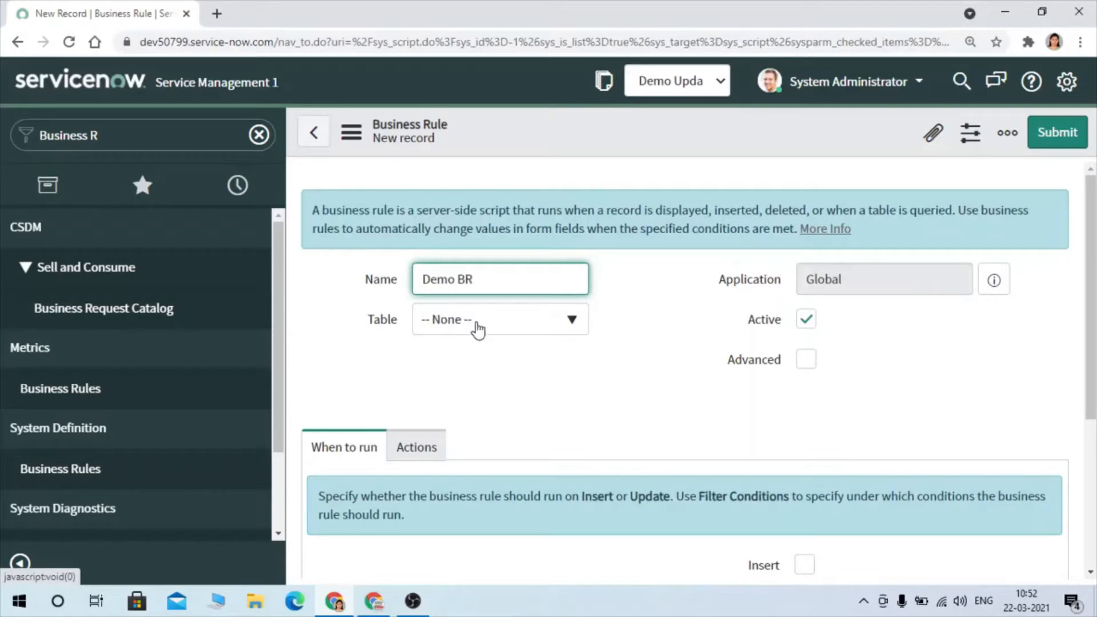
left_click(529, 326)
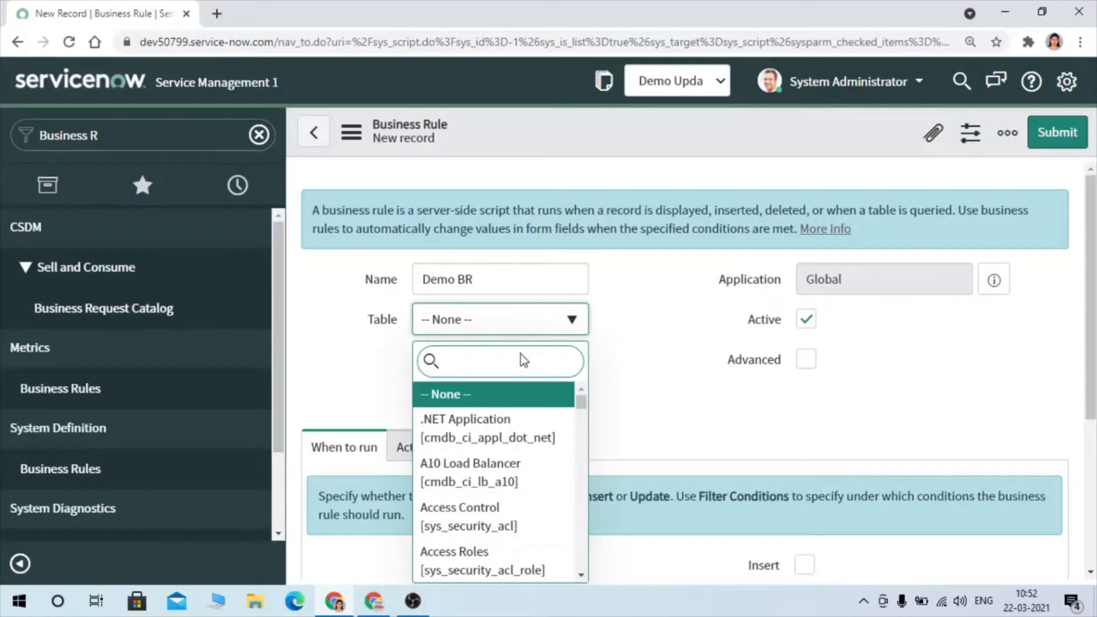
type("problem")
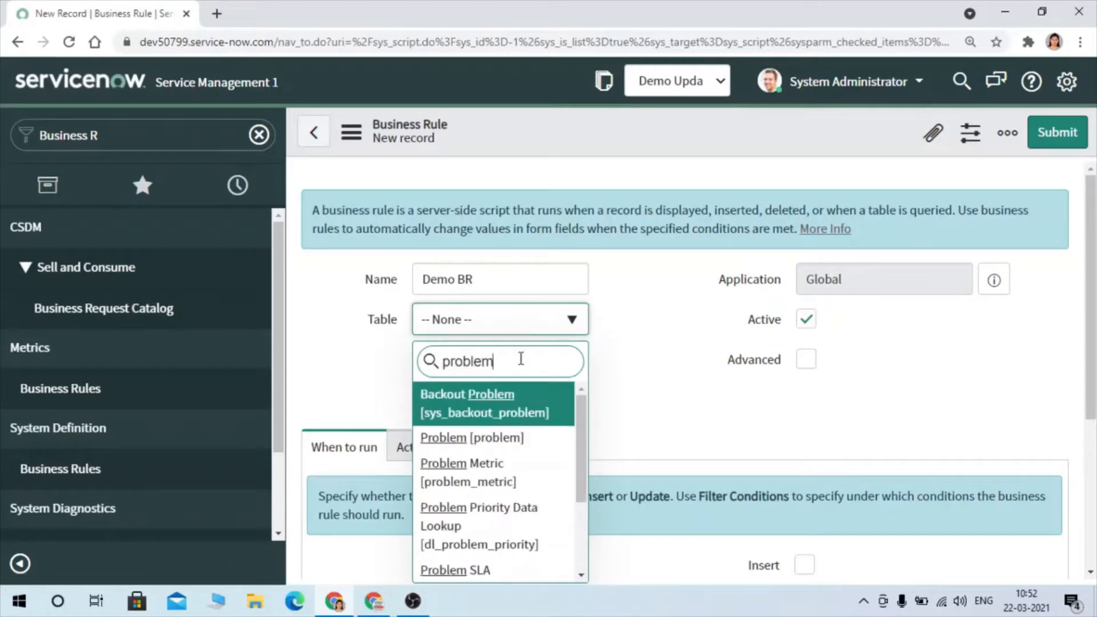
left_click(485, 450)
left_click(807, 359)
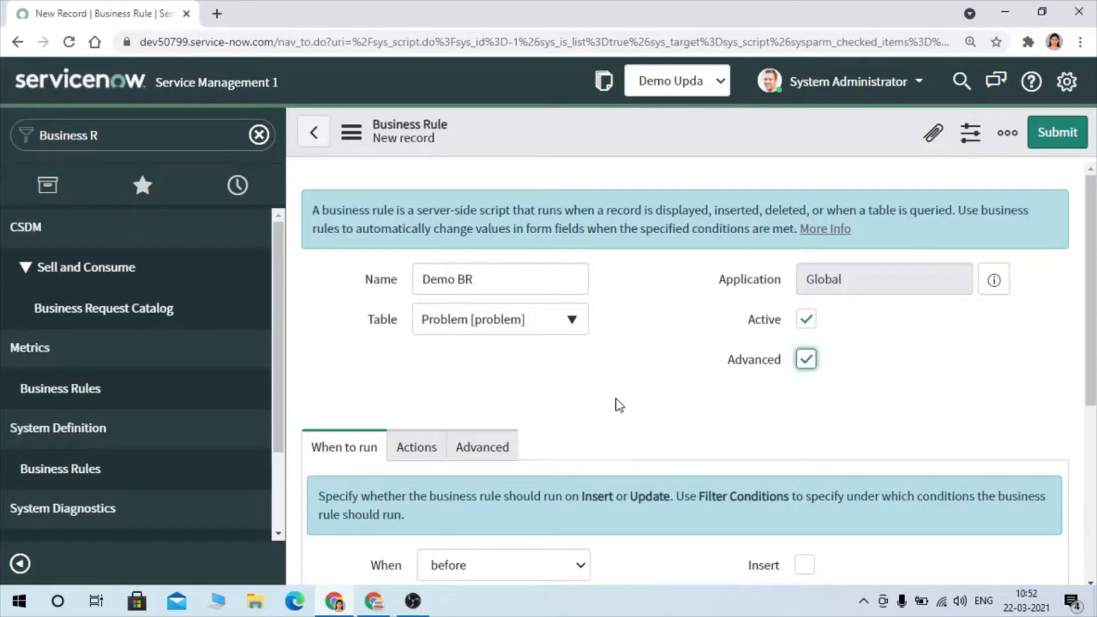
scroll(619, 405, "down", 5)
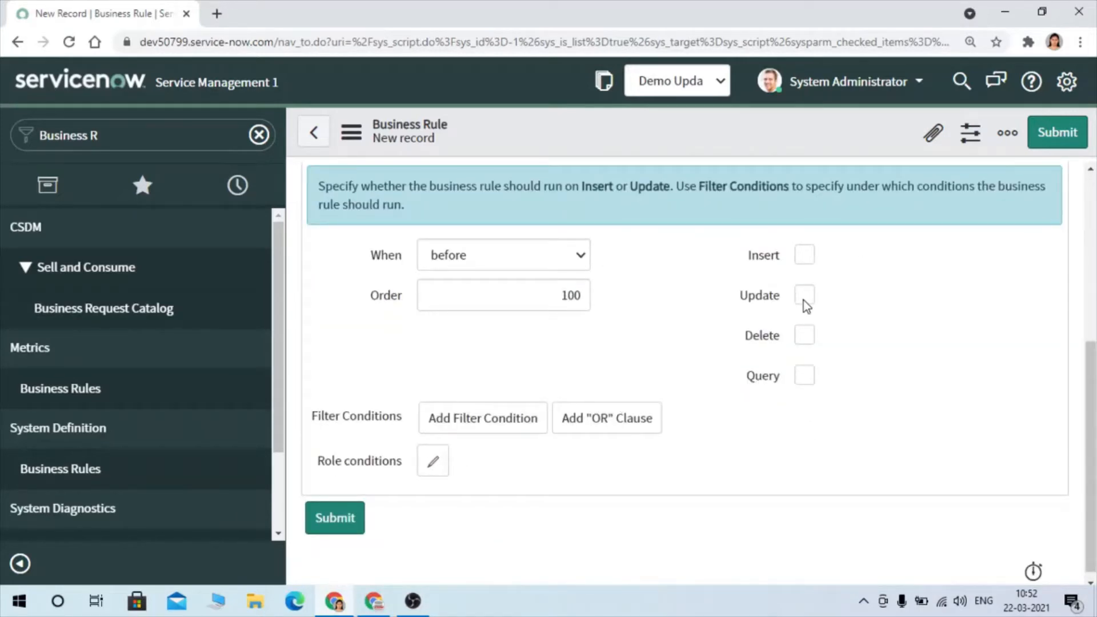
- Set the Demo BR business rule to run on Update and bring up its Advanced script section
left_click(804, 300)
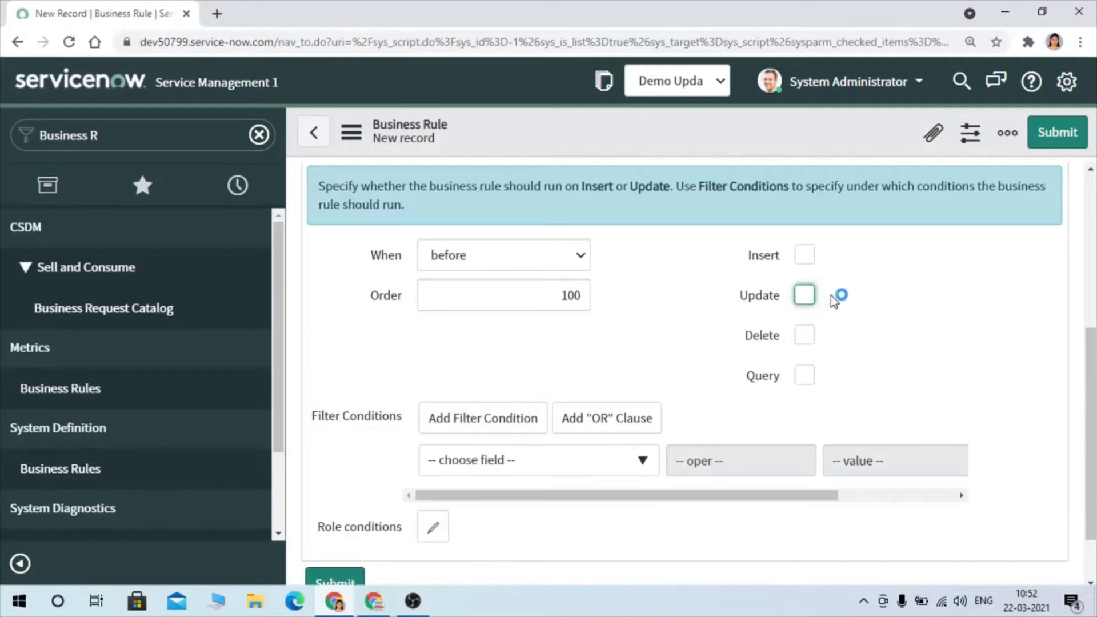
scroll(634, 323, "up", 6)
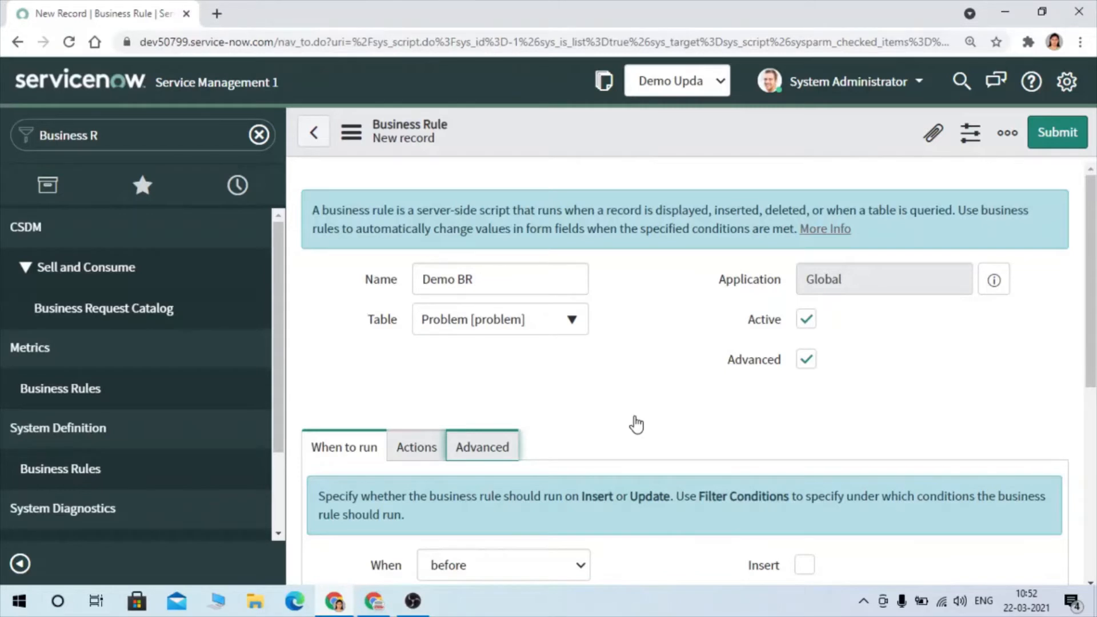
left_click(482, 447)
scroll(485, 448, "down", 5)
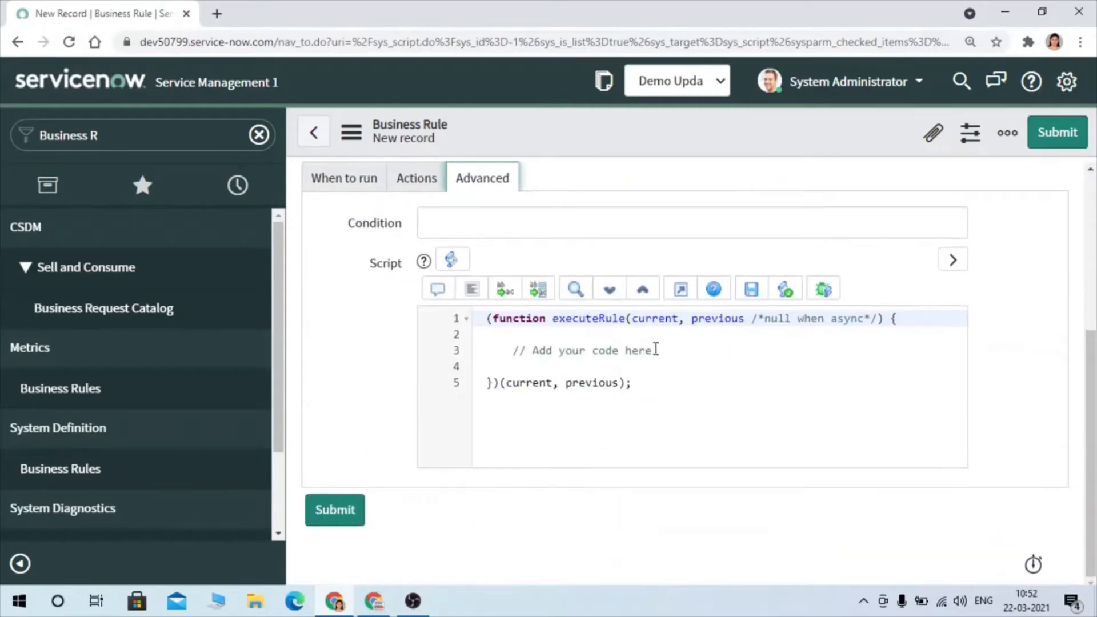
- Replace the placeholder comment in the business rule script with current.state=3
left_click_drag(656, 350, 516, 350)
key("BackSpace")
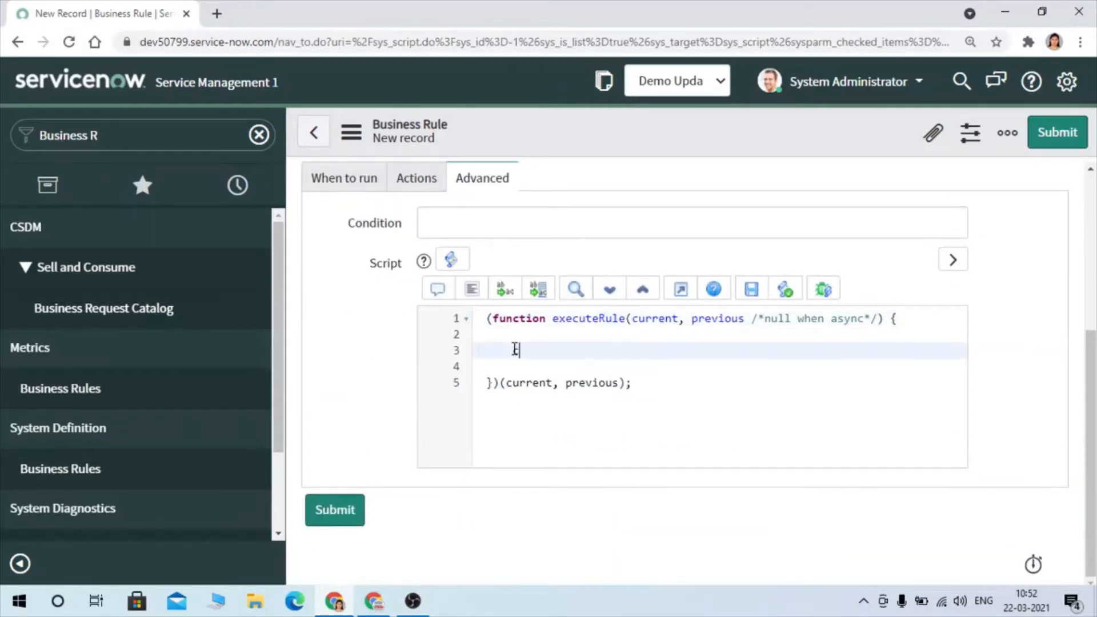
type("current.state=")
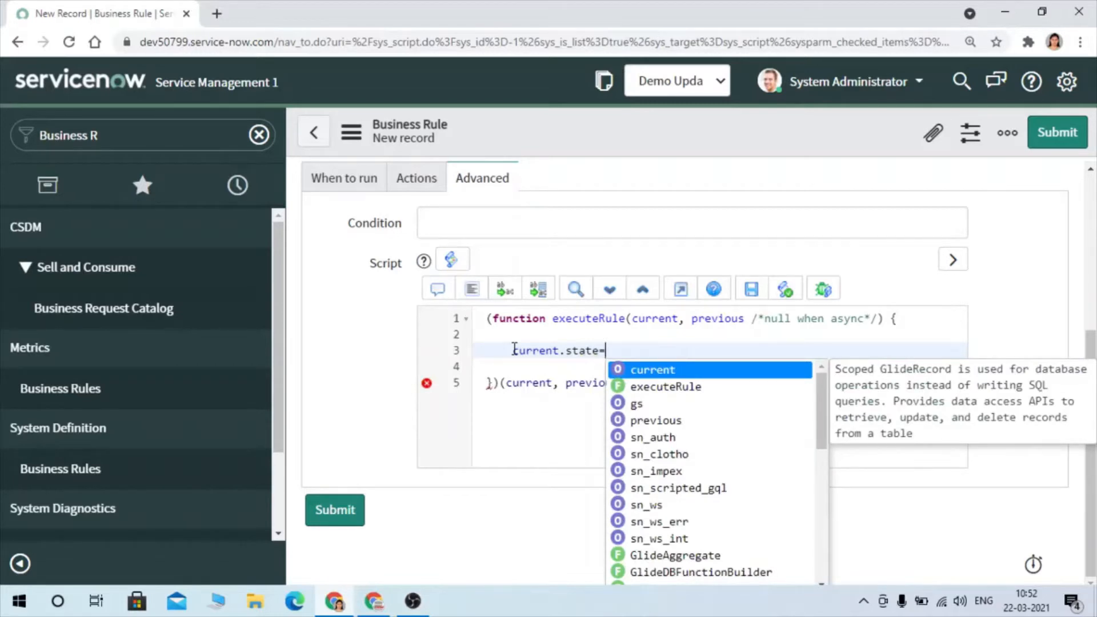
type("3;")
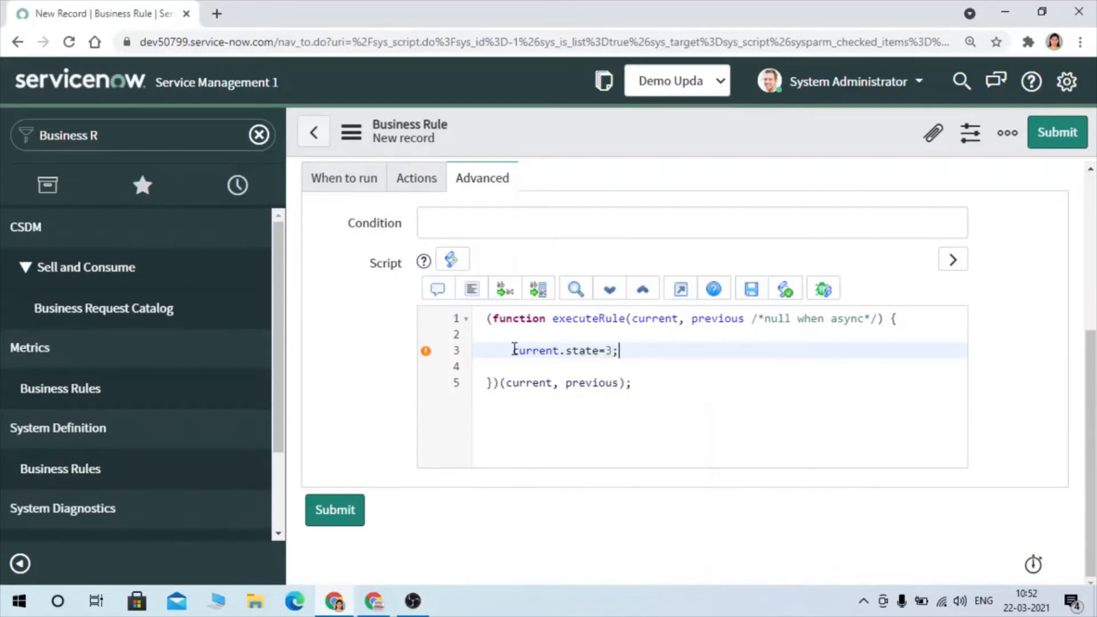
- Submit the business rule and open the most recently updated Demo BR record in a new browser tab
left_click(1048, 136)
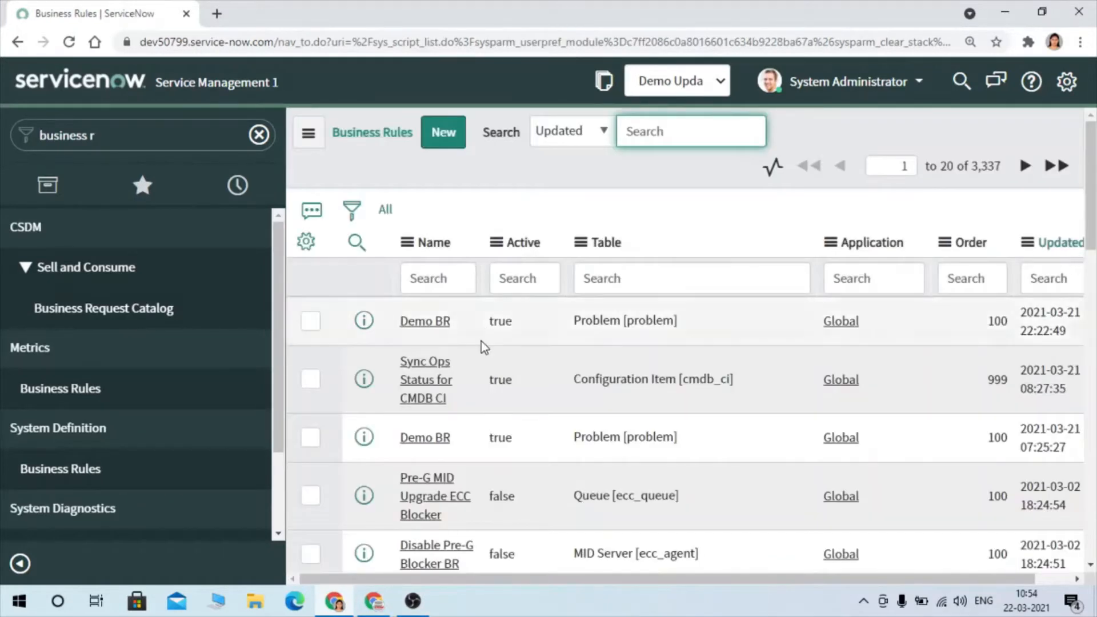
left_click(1045, 245)
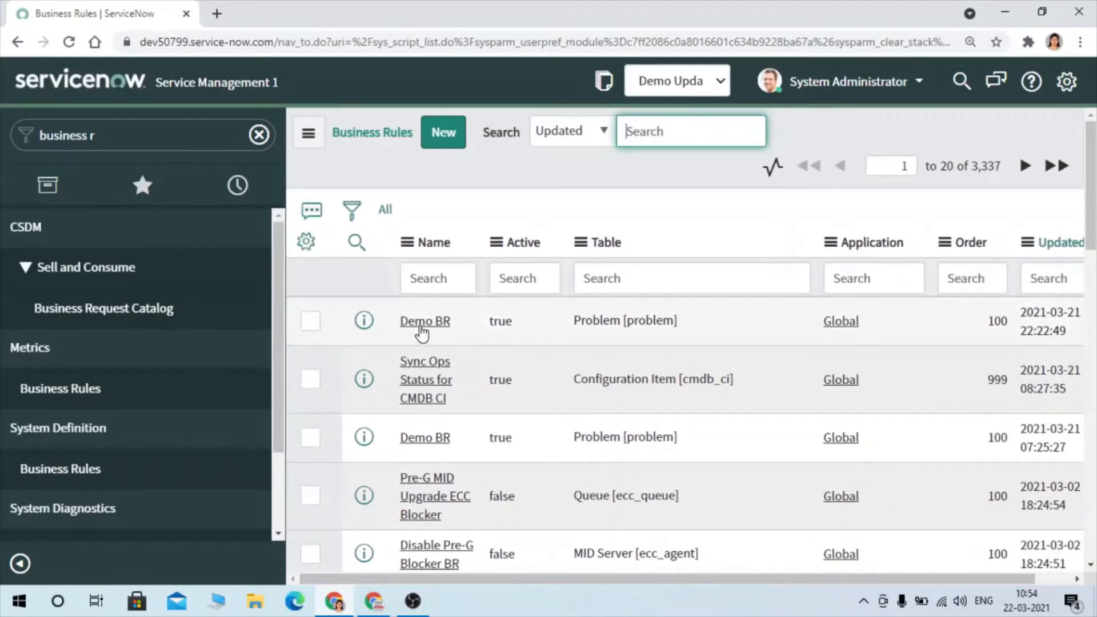
middle_click(424, 324)
- Open Demo Update Set from Local Update Sets in a new browser tab and check its customer updates for Demo BR
left_click(172, 130)
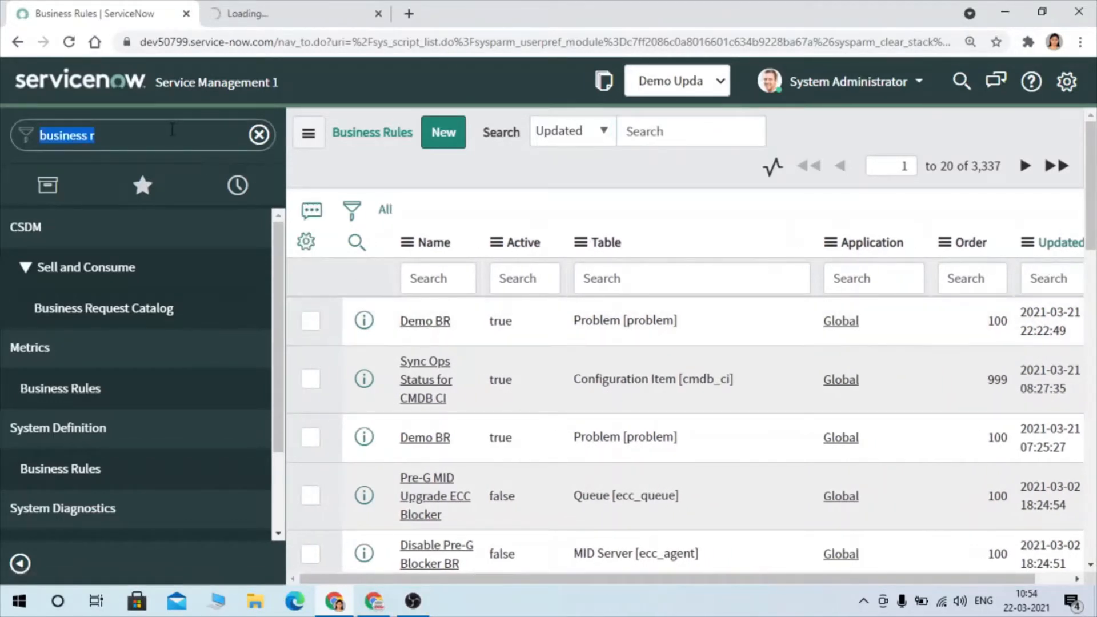
type("update set")
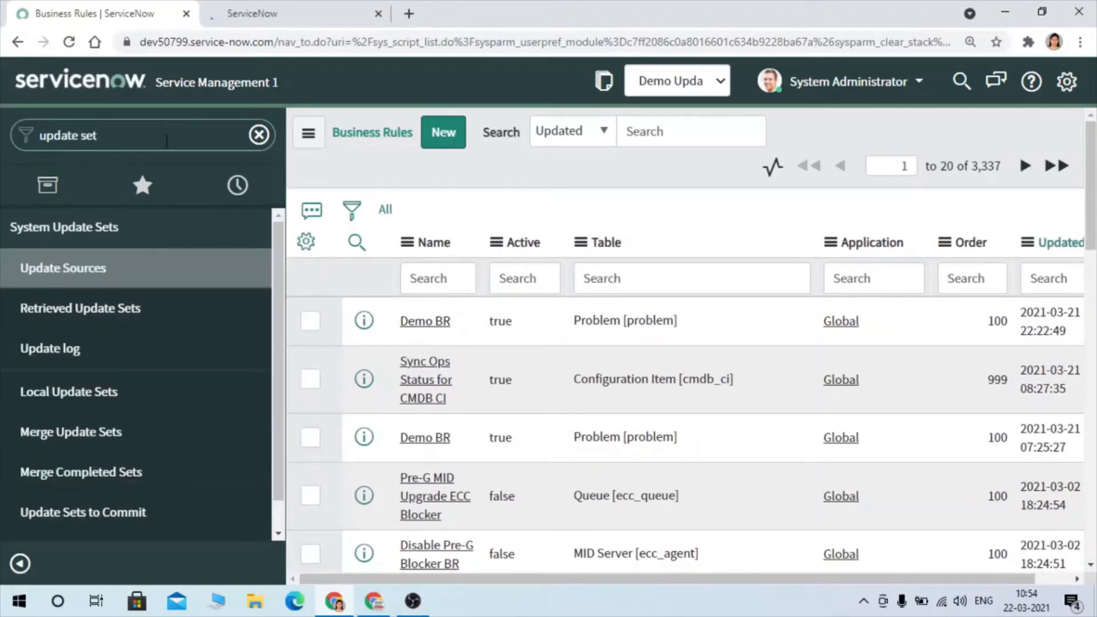
left_click(66, 400)
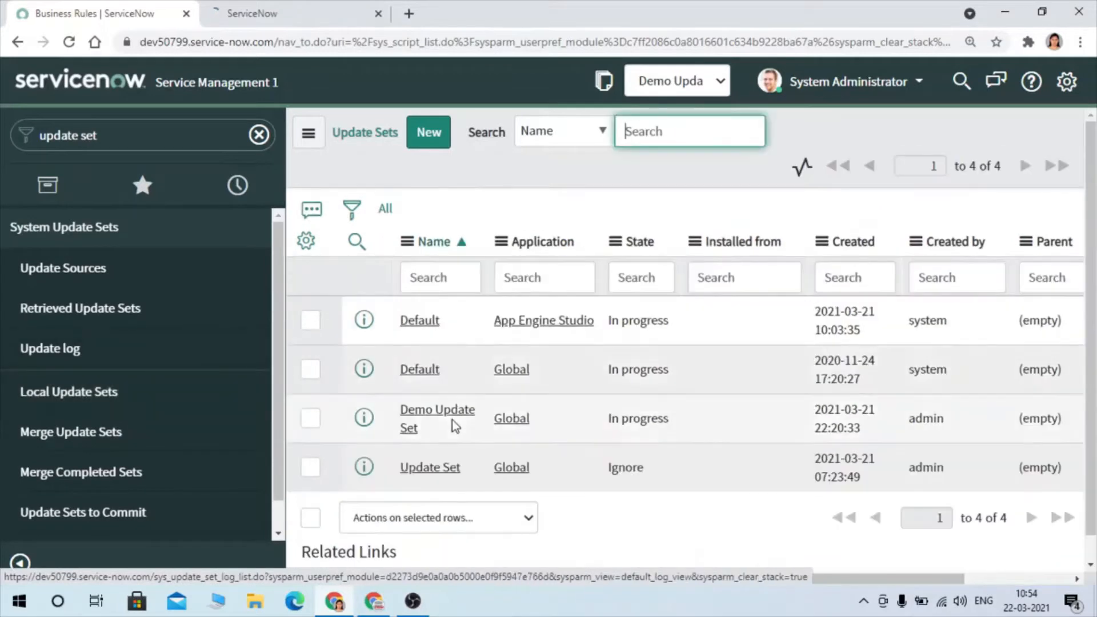
middle_click(436, 413)
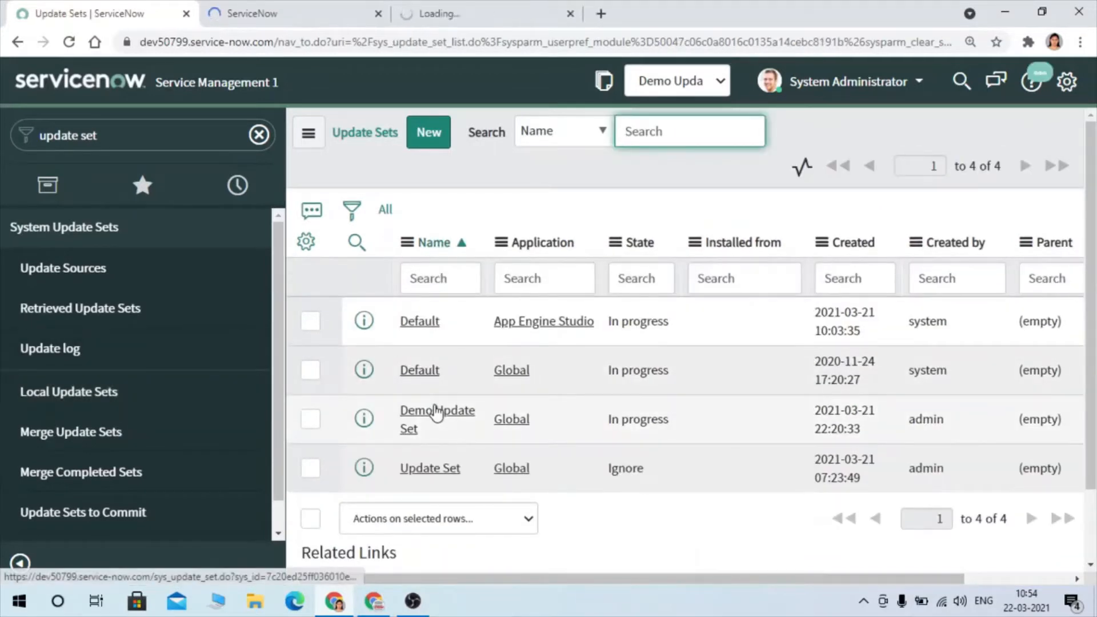
left_click(466, 1)
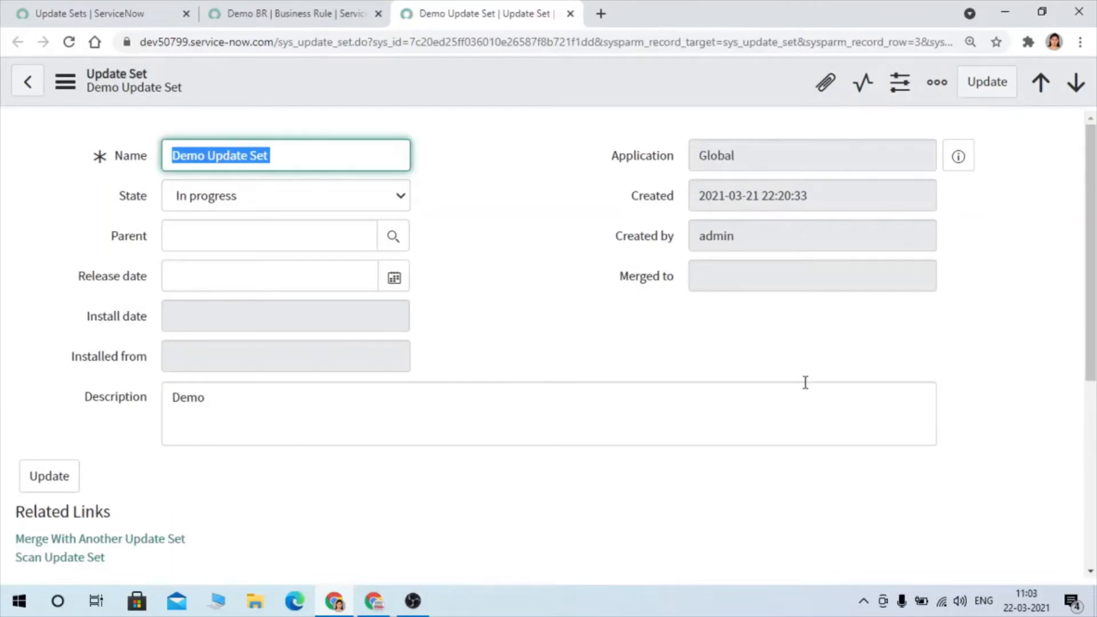
scroll(805, 382, "down", 6)
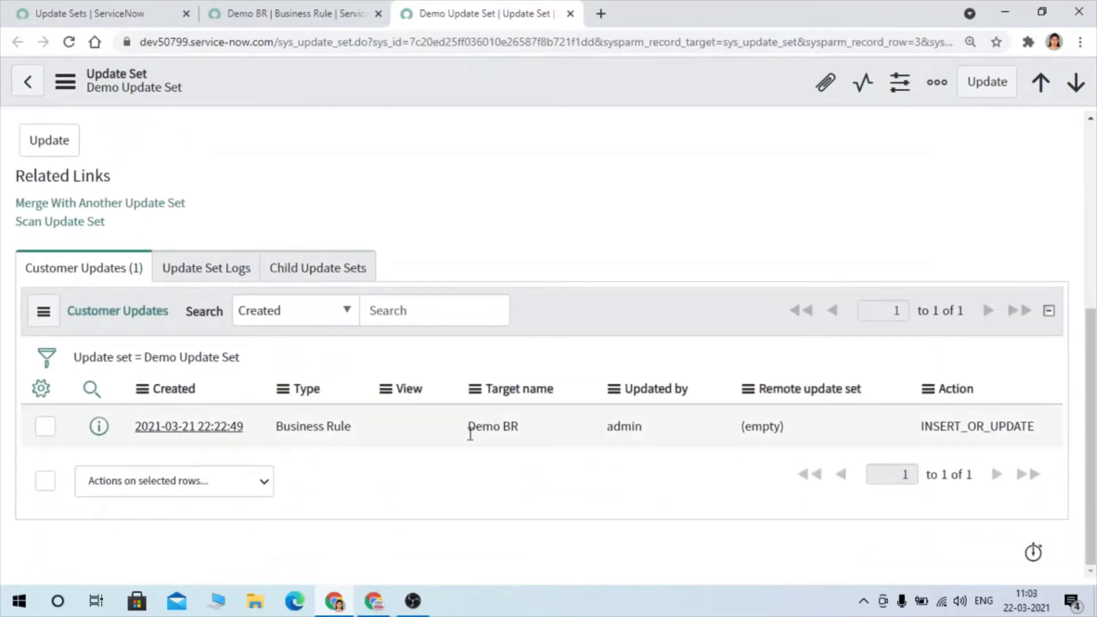
left_click_drag(468, 432, 518, 434)
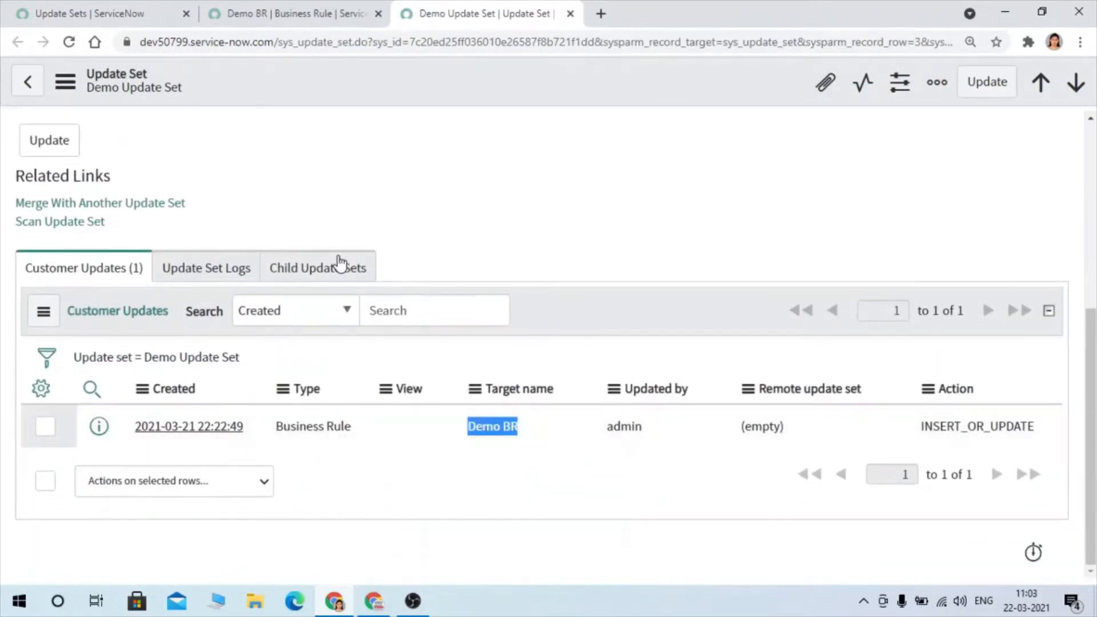
- Set the state of Demo Update Set to Complete and save the record
scroll(281, 217, "up", 6)
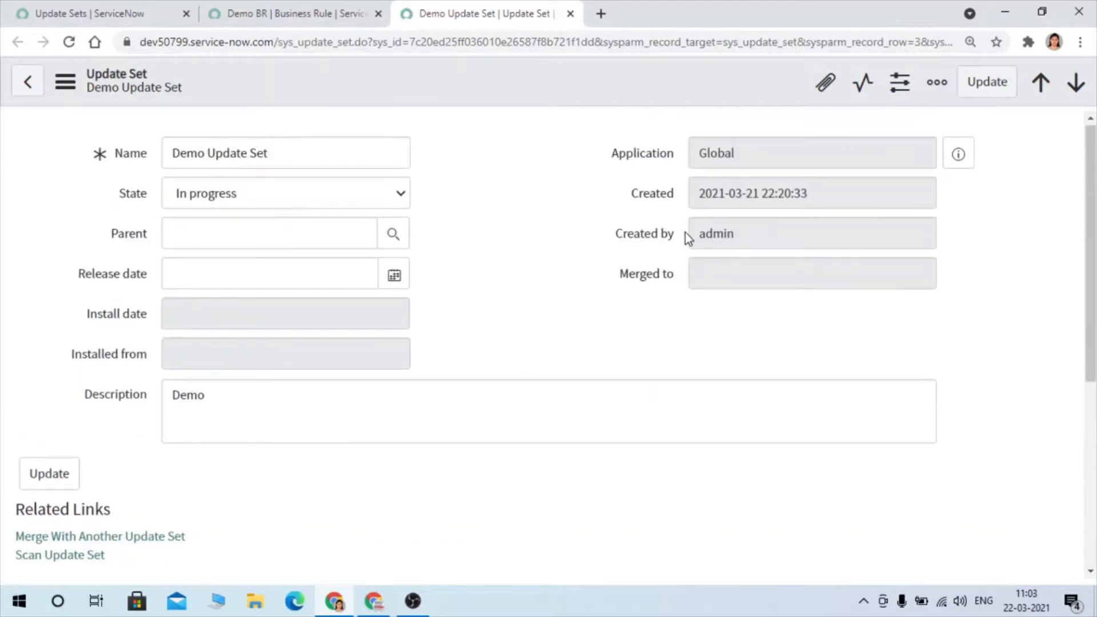
left_click(262, 199)
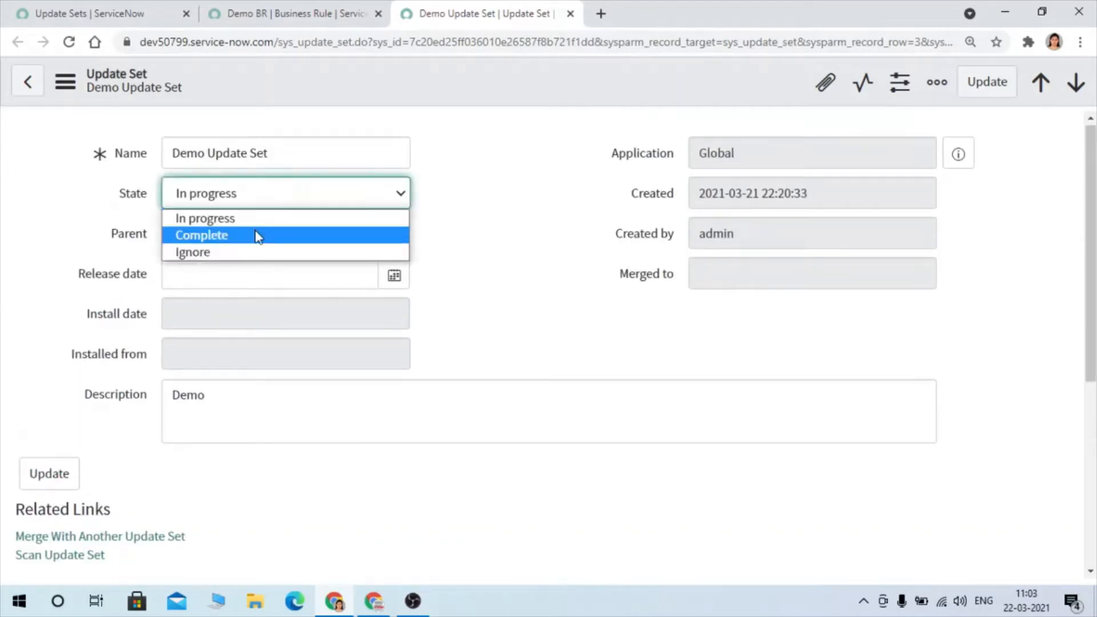
left_click(258, 234)
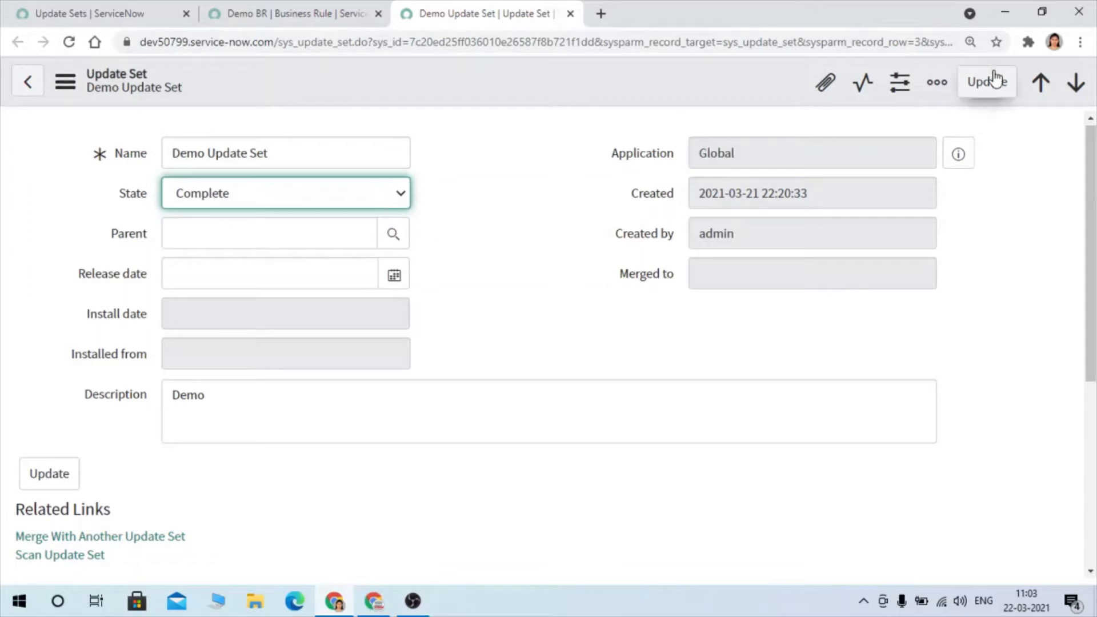
right_click(670, 66)
left_click(711, 81)
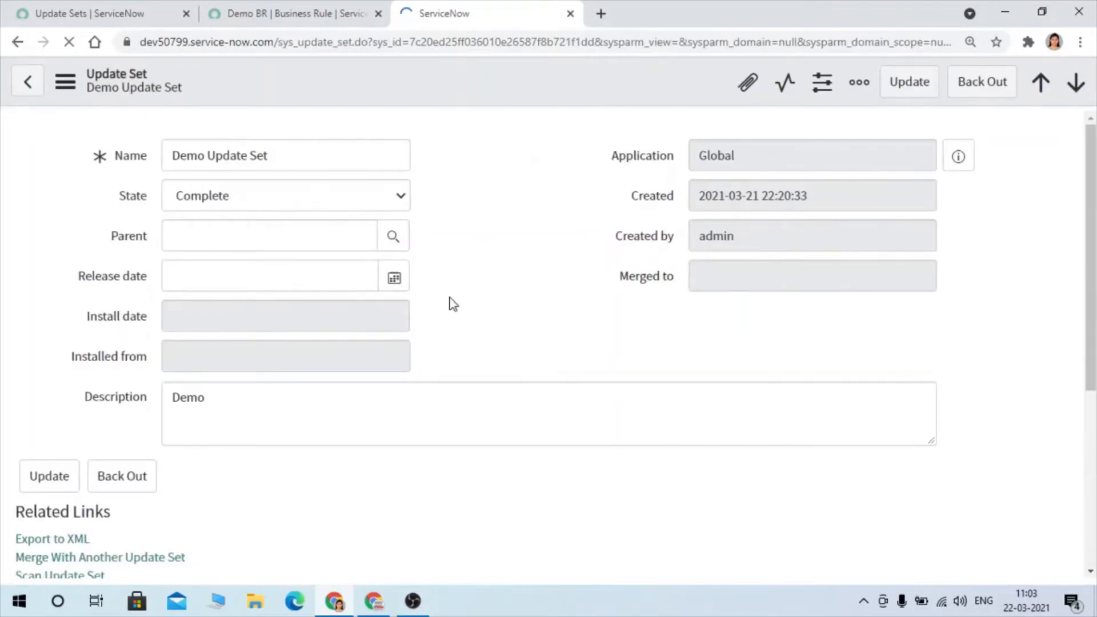
- Switch to the Service Management 2 instance and start a new remote instance record under Update Sources
left_click(377, 605)
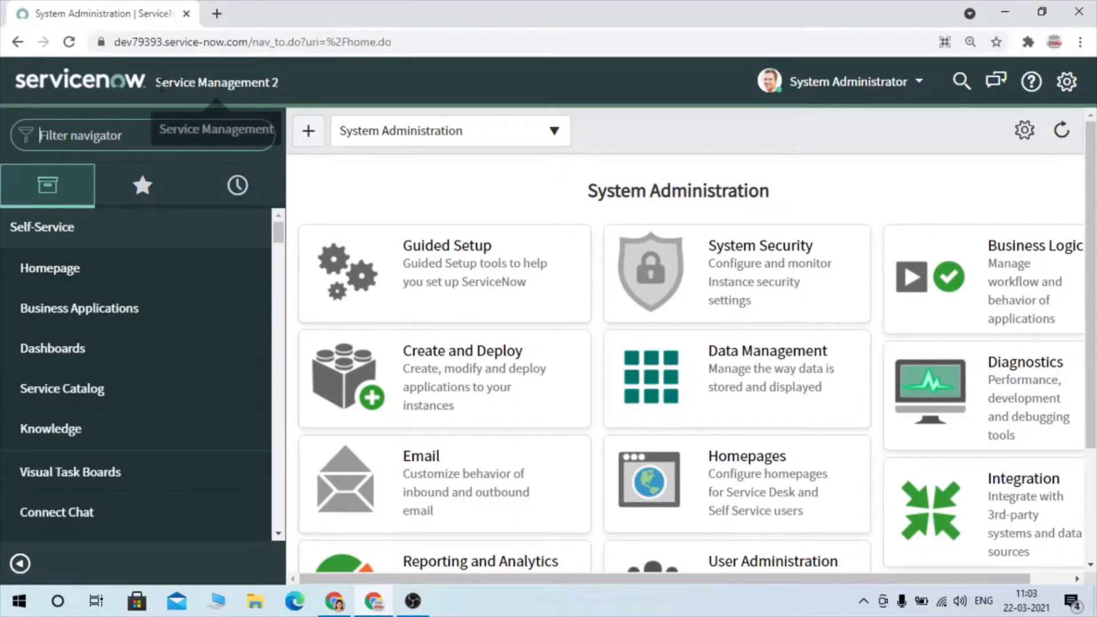
left_click_drag(153, 83, 289, 77)
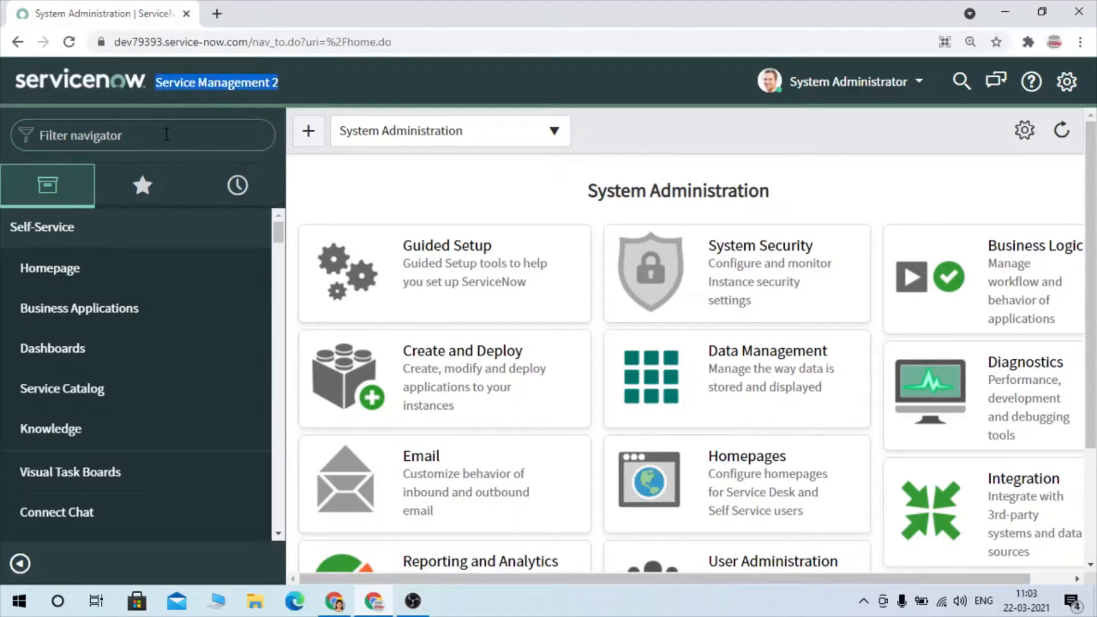
left_click(166, 135)
type("up")
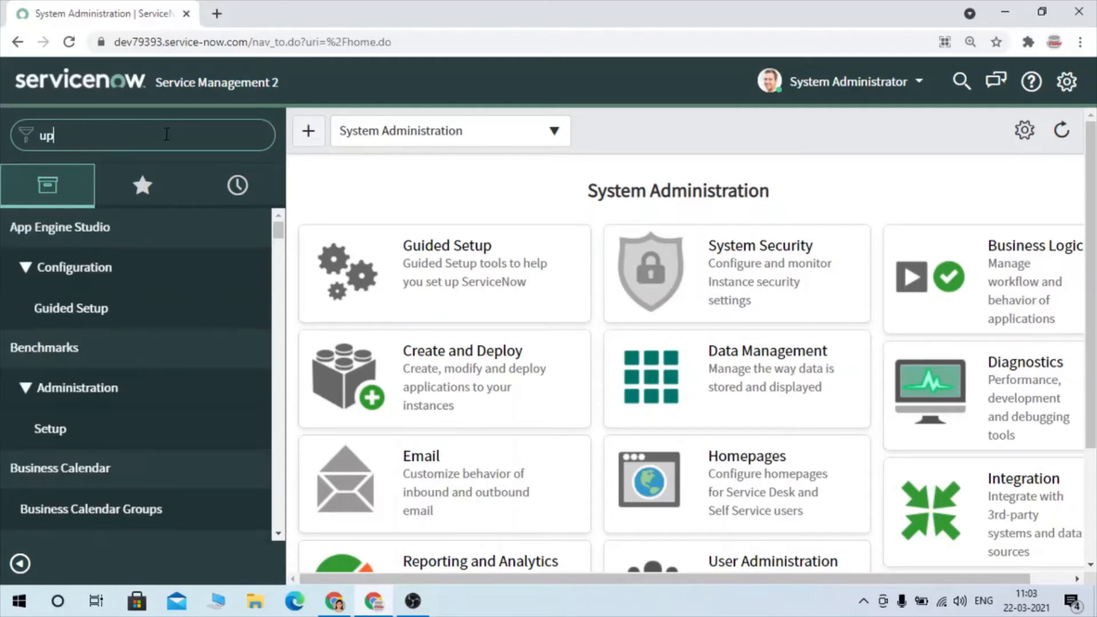
type("date")
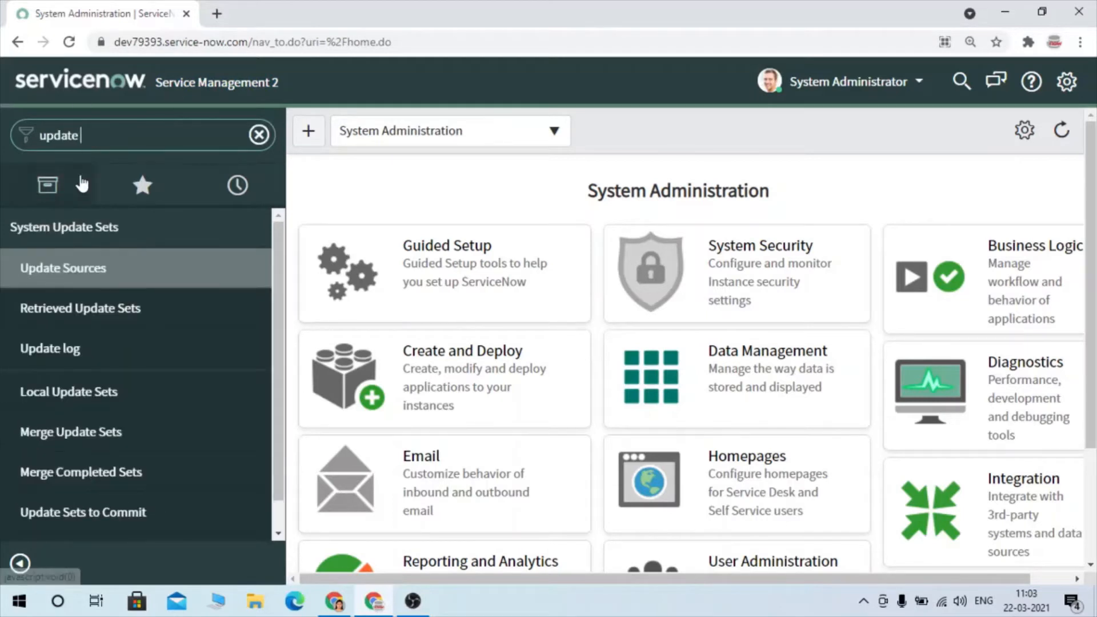
left_click(31, 271)
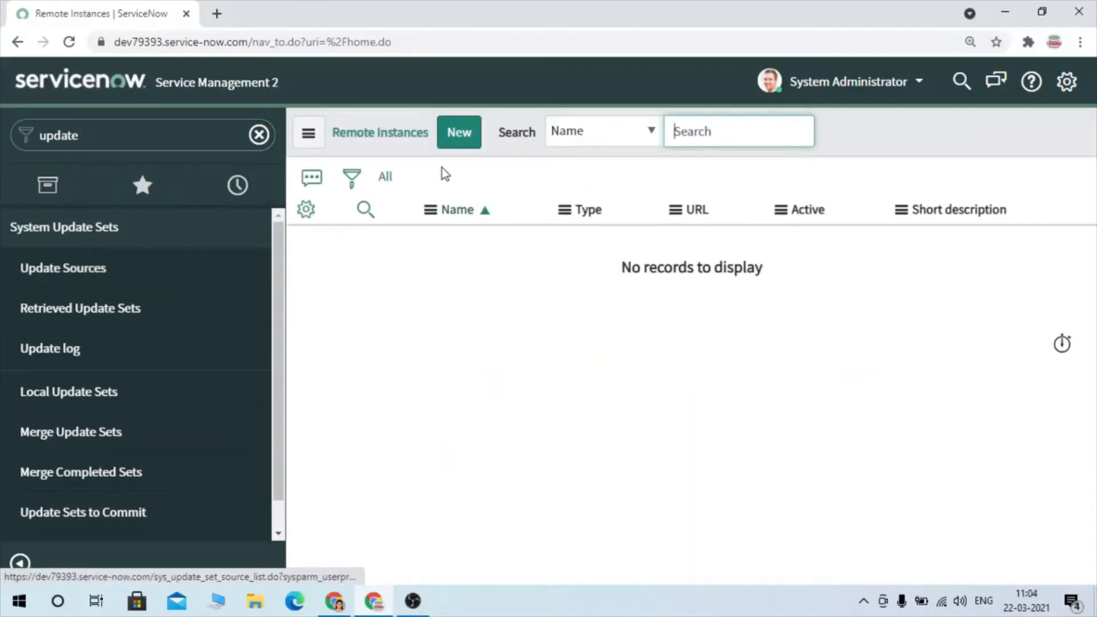
left_click(469, 135)
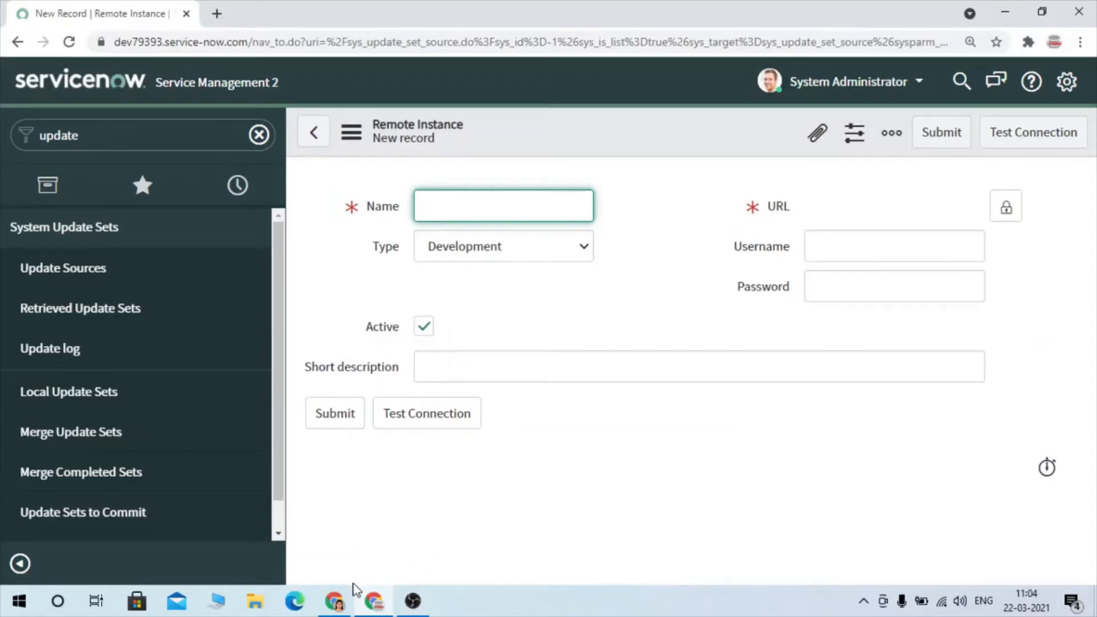
left_click(336, 600)
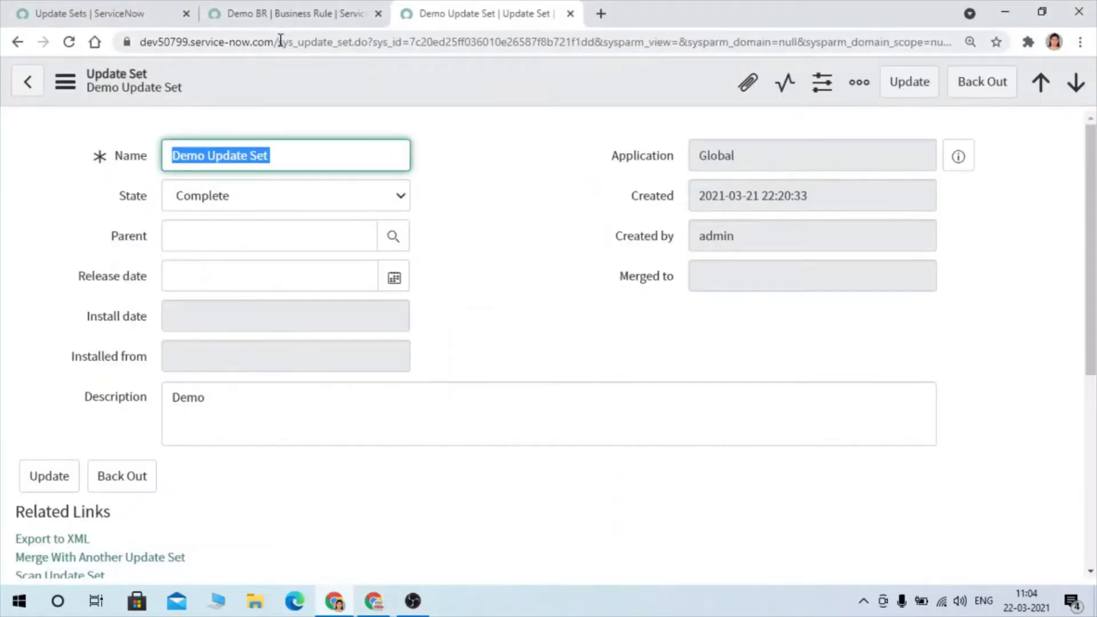
left_click_drag(280, 42, 78, 44)
key("ctrl+c")
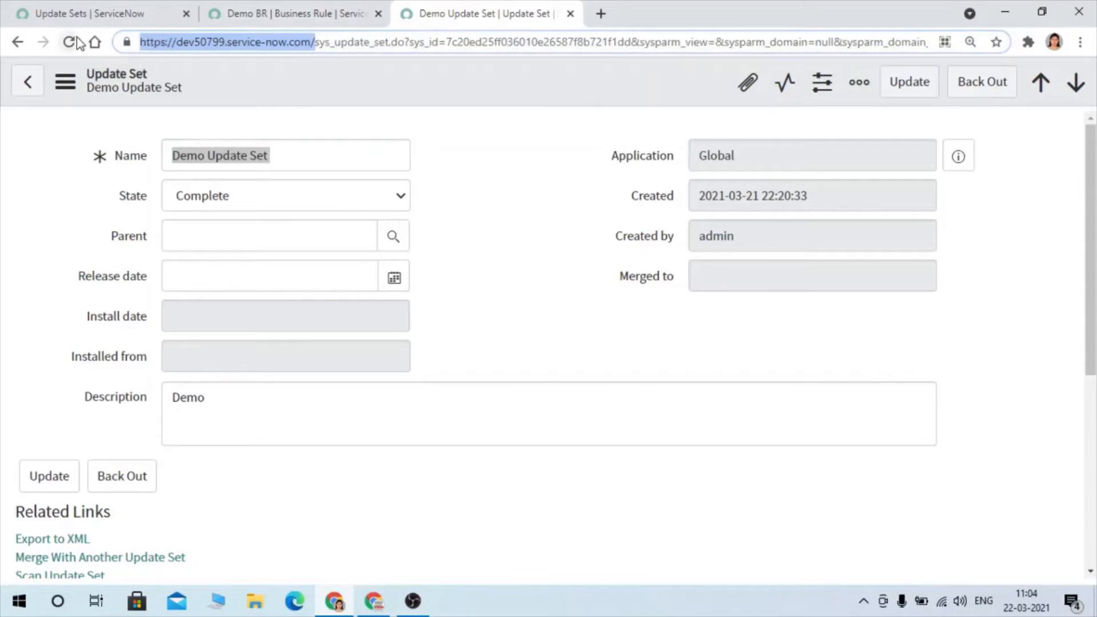
key("alt+Tab")
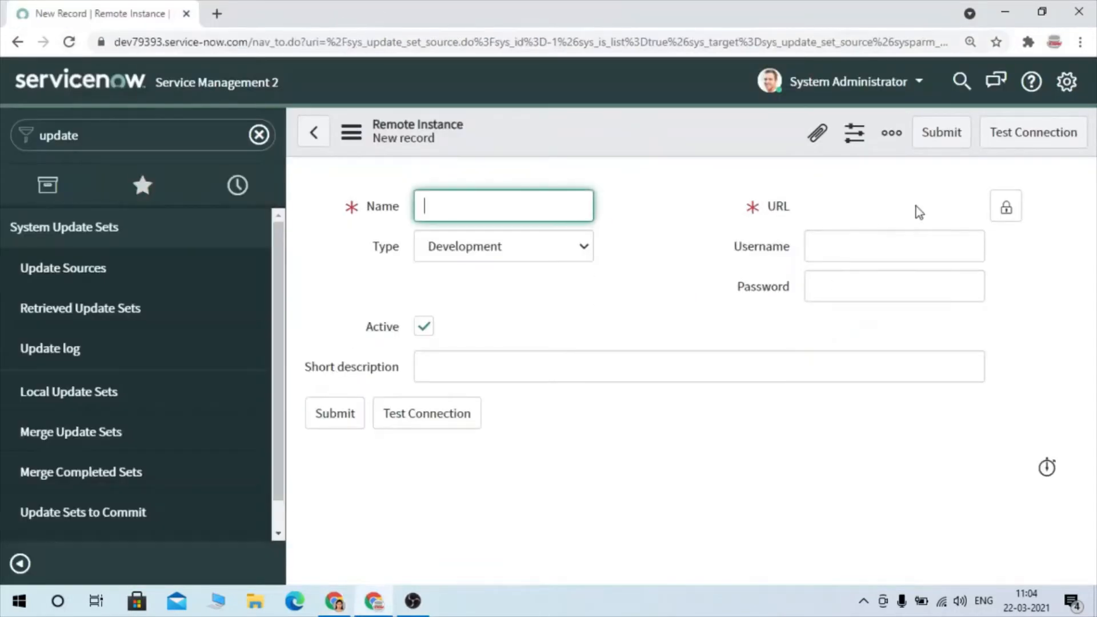
left_click(1008, 207)
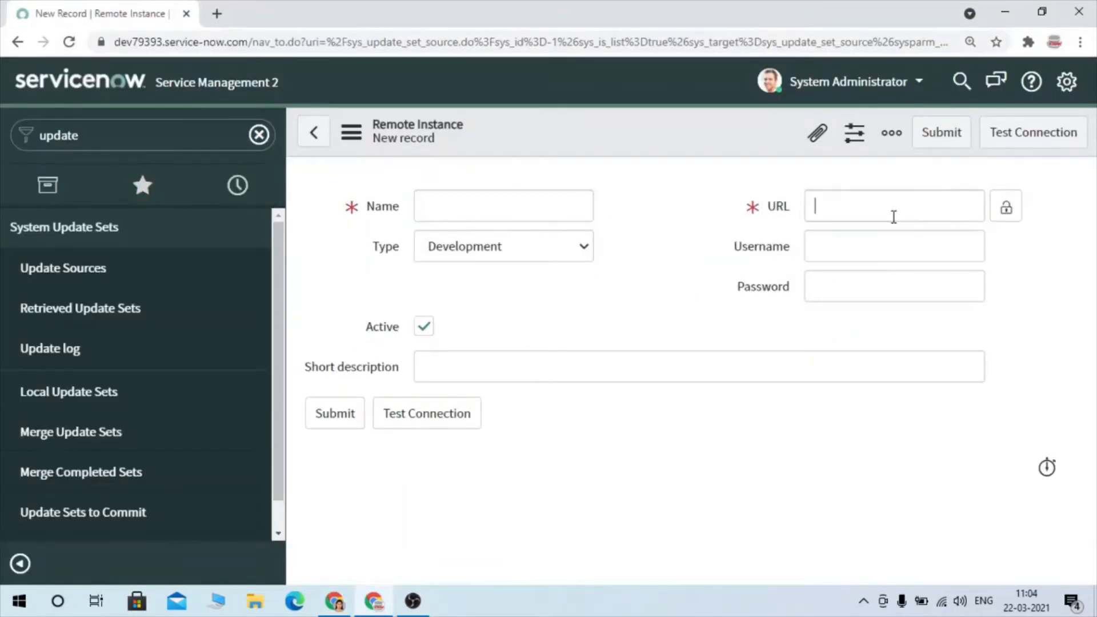
key("ctrl+v")
left_click(1003, 208)
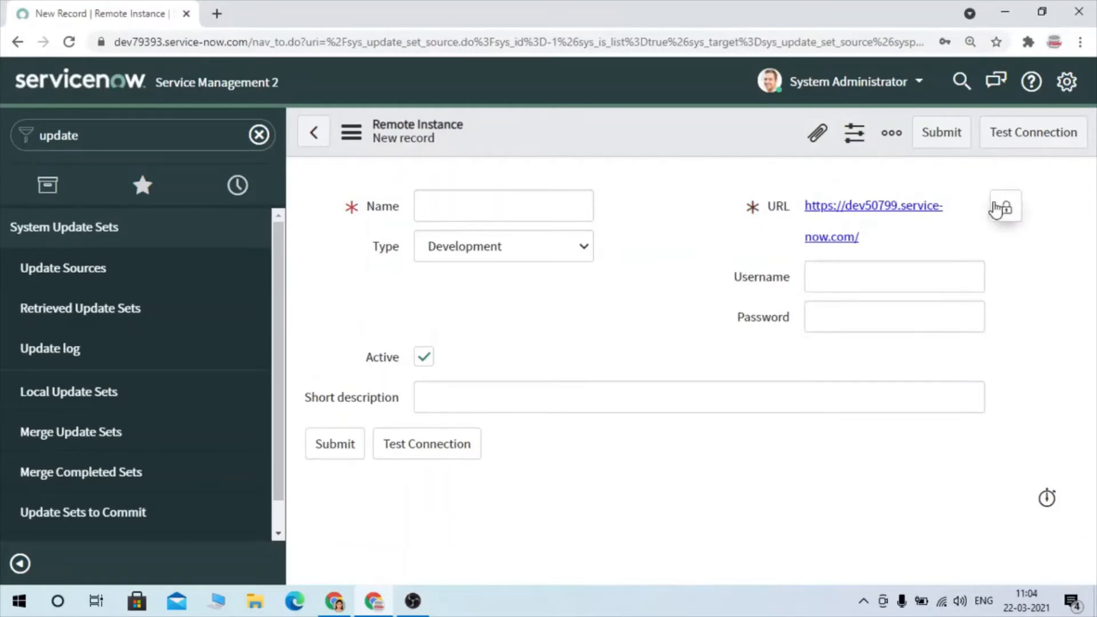
- Name the remote instance Dev50799 and set its username to admin
left_click(526, 200)
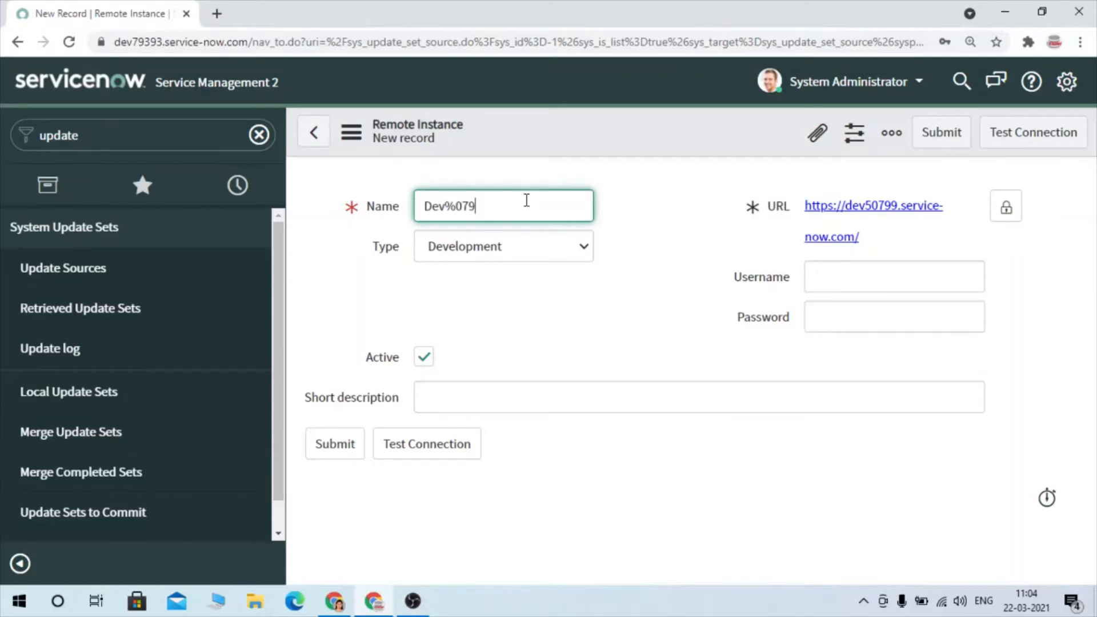
left_click(458, 206)
key("BackSpace")
type("5")
left_click(832, 282)
type("admin")
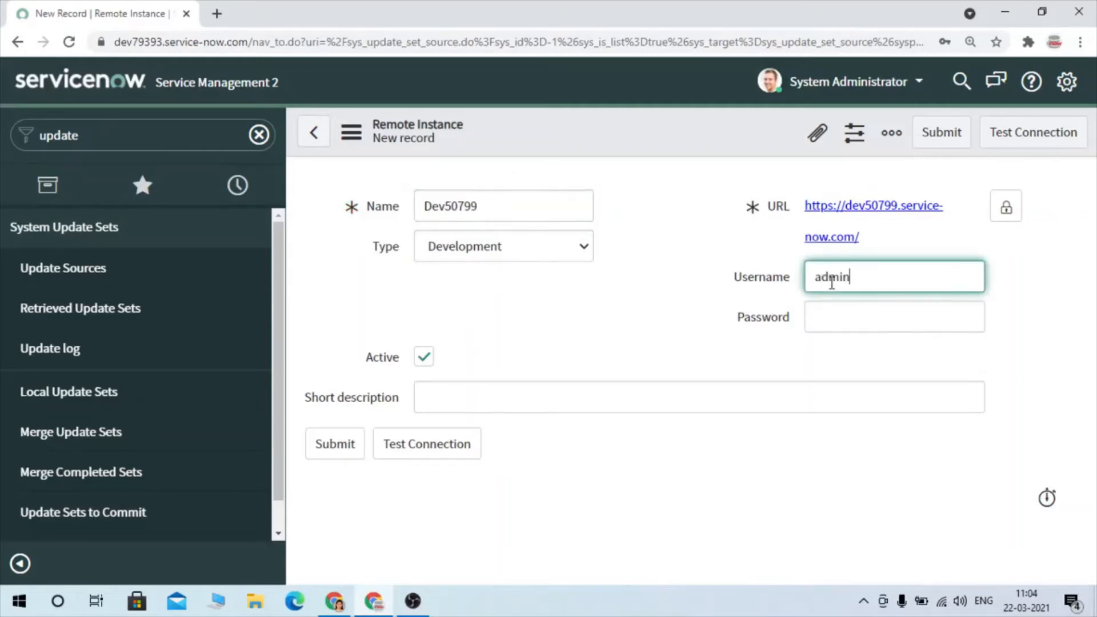
- Enter the account password for the remote instance and test the connection
left_click(651, 336)
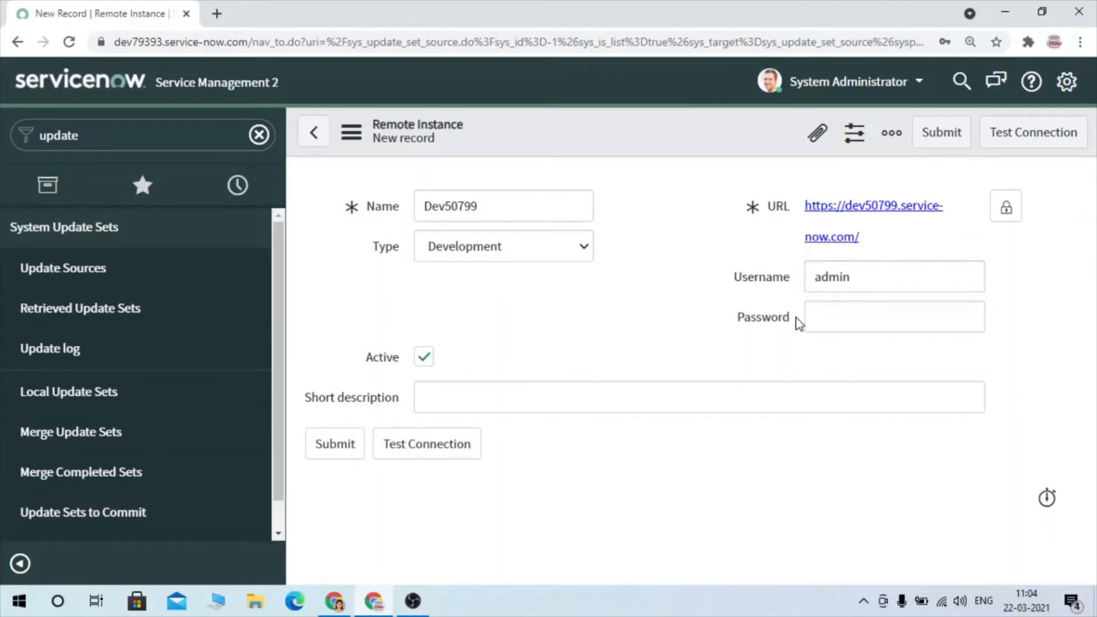
left_click(908, 308)
key("ctrl+v")
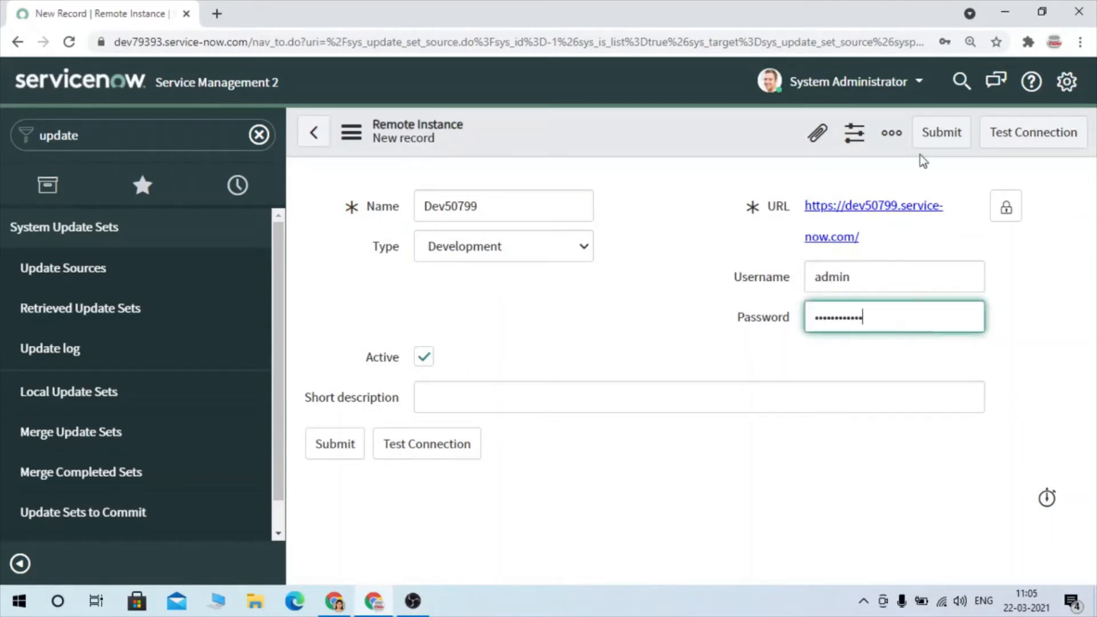
left_click(1048, 132)
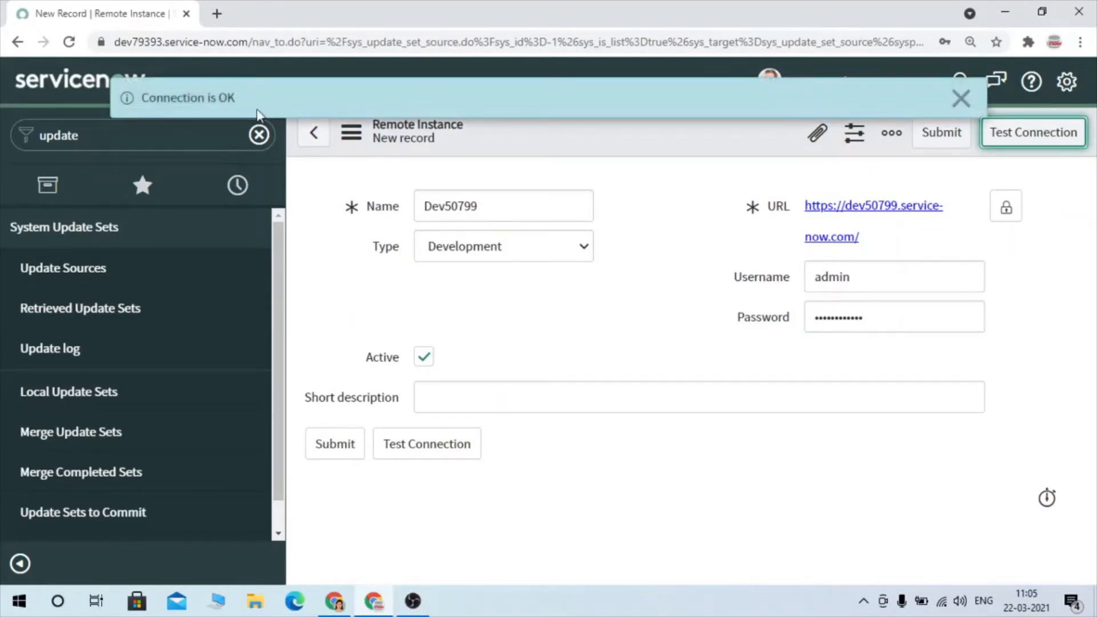
- Dismiss the connection message and save the Dev50799 remote instance record, staying on its form
left_click(961, 98)
right_click(767, 125)
left_click(795, 139)
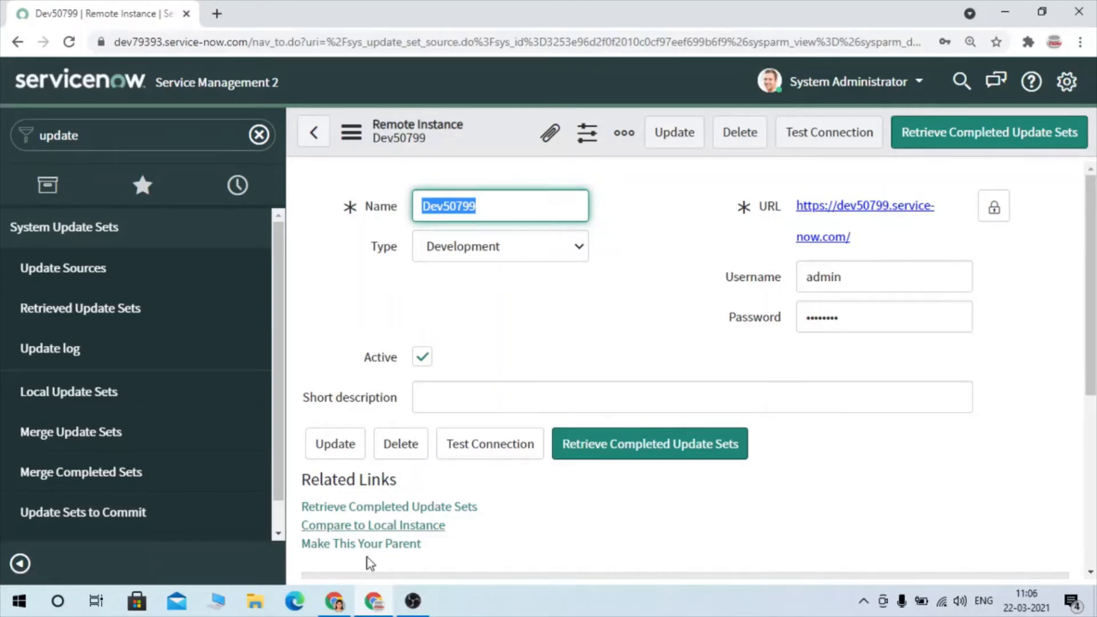
- Switch to Service Management 1, close the extra pages, and check Demo Update Set's state in the update sets list
left_click(335, 601)
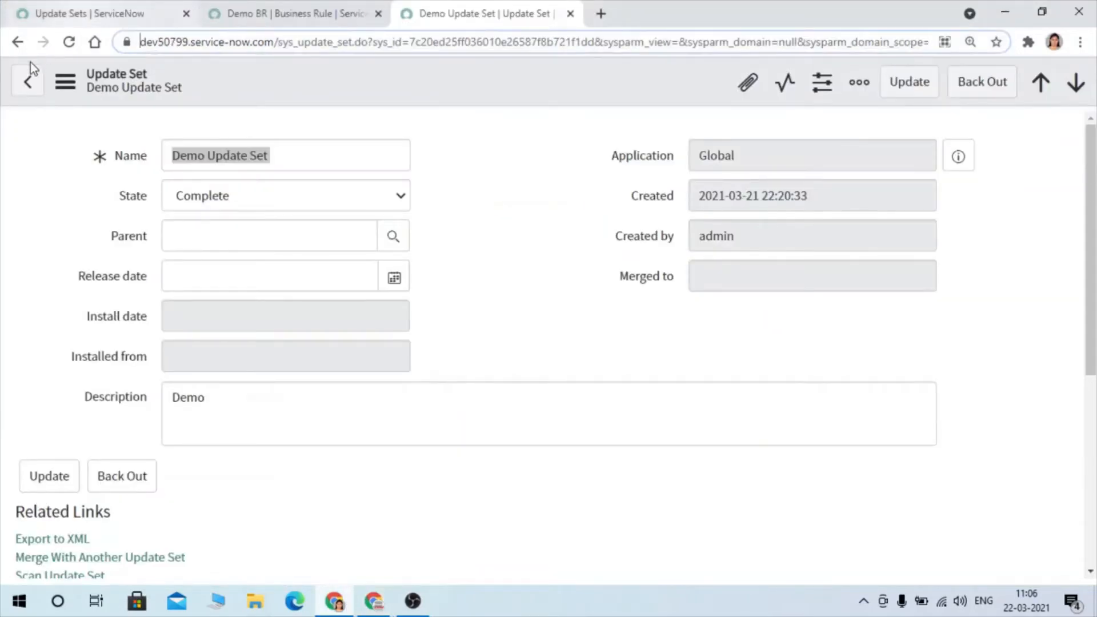
left_click(27, 81)
left_click(77, 11)
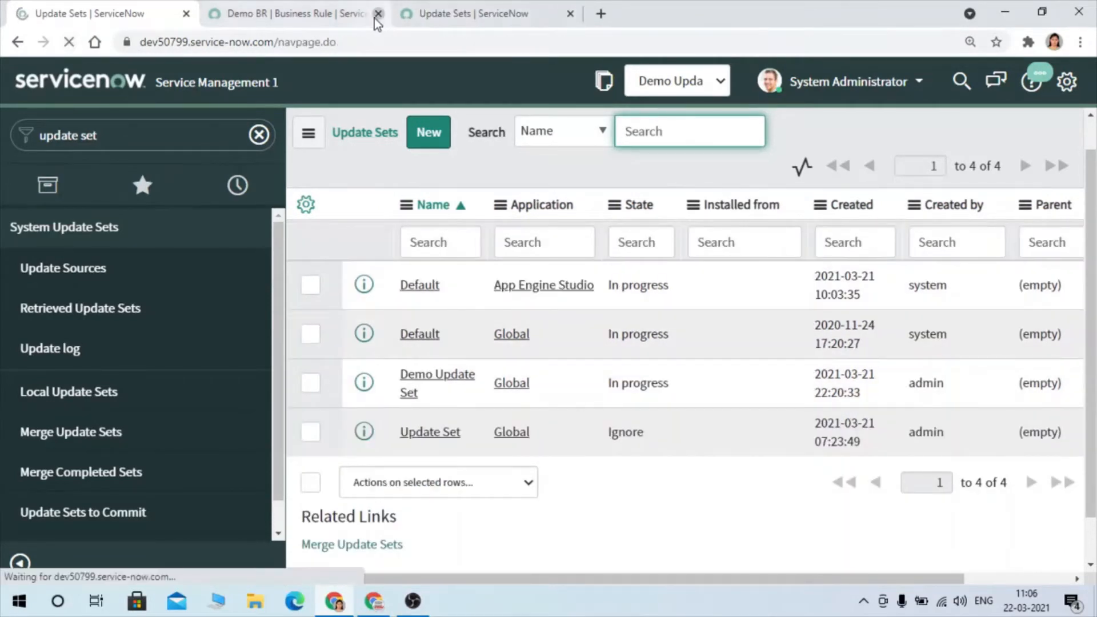
left_click(376, 18)
left_click(375, 18)
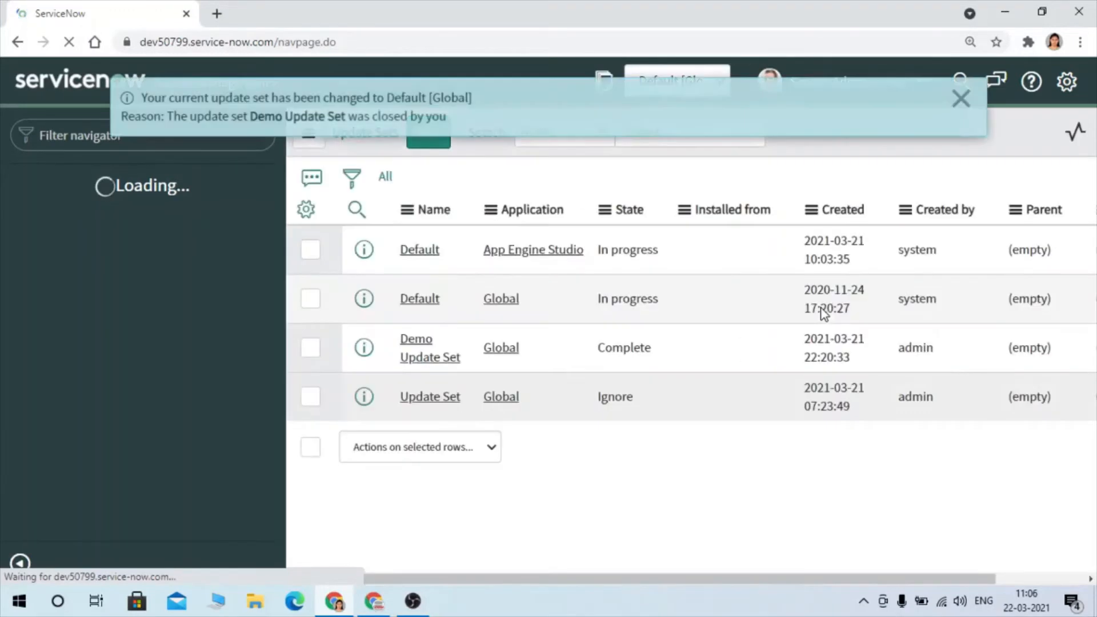
left_click(959, 109)
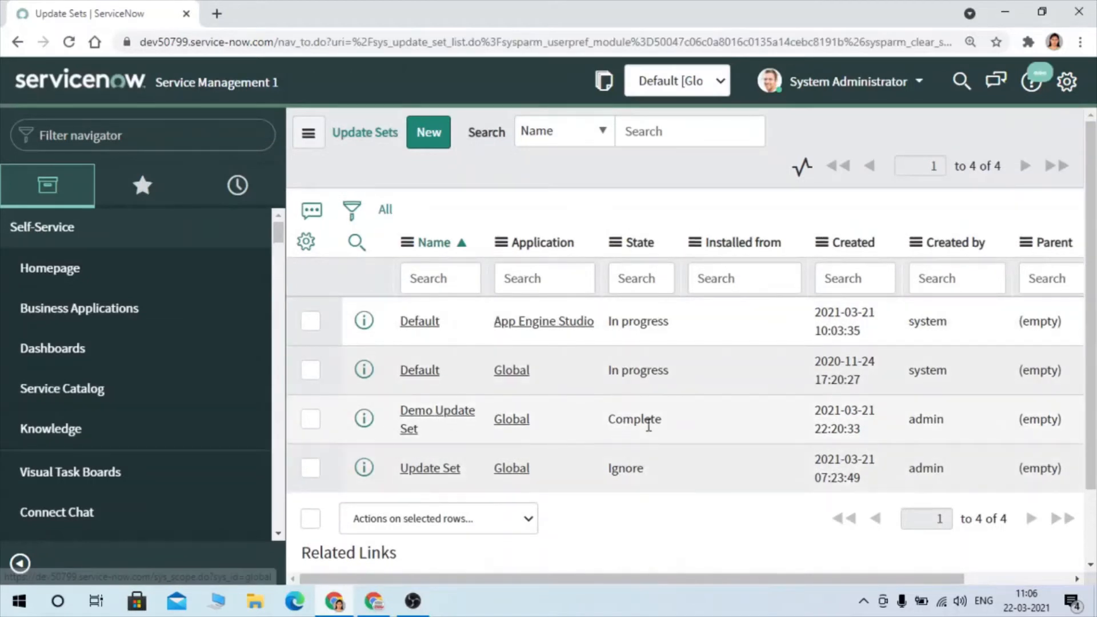
left_click_drag(663, 426, 594, 429)
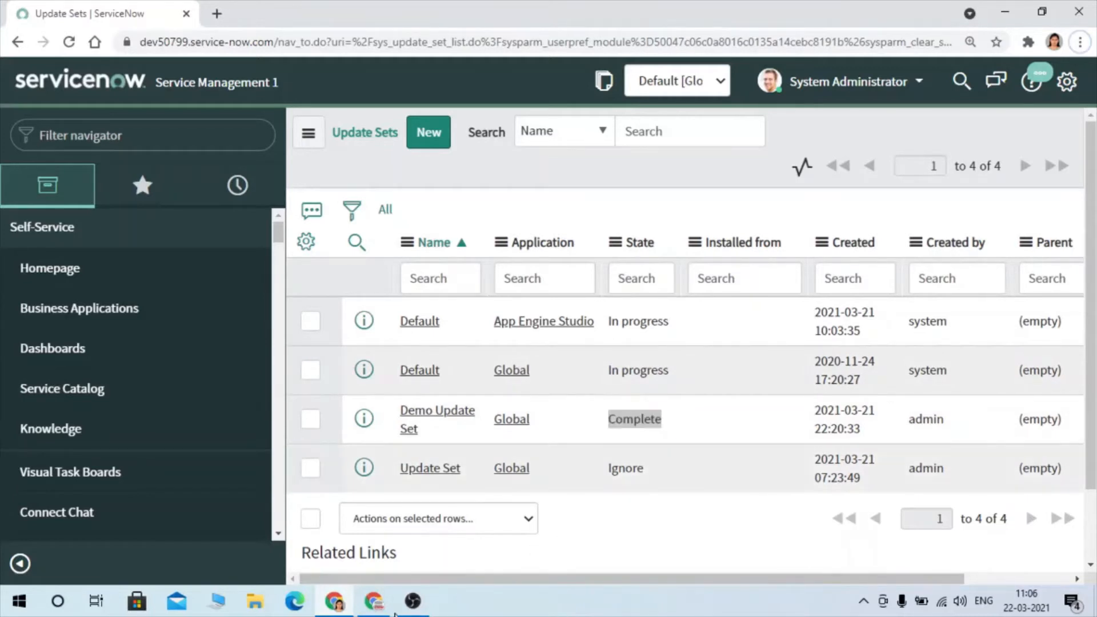
- Return to Service Management 2 and retrieve the completed update sets from the Dev50799 remote instance
left_click(381, 600)
left_click(967, 138)
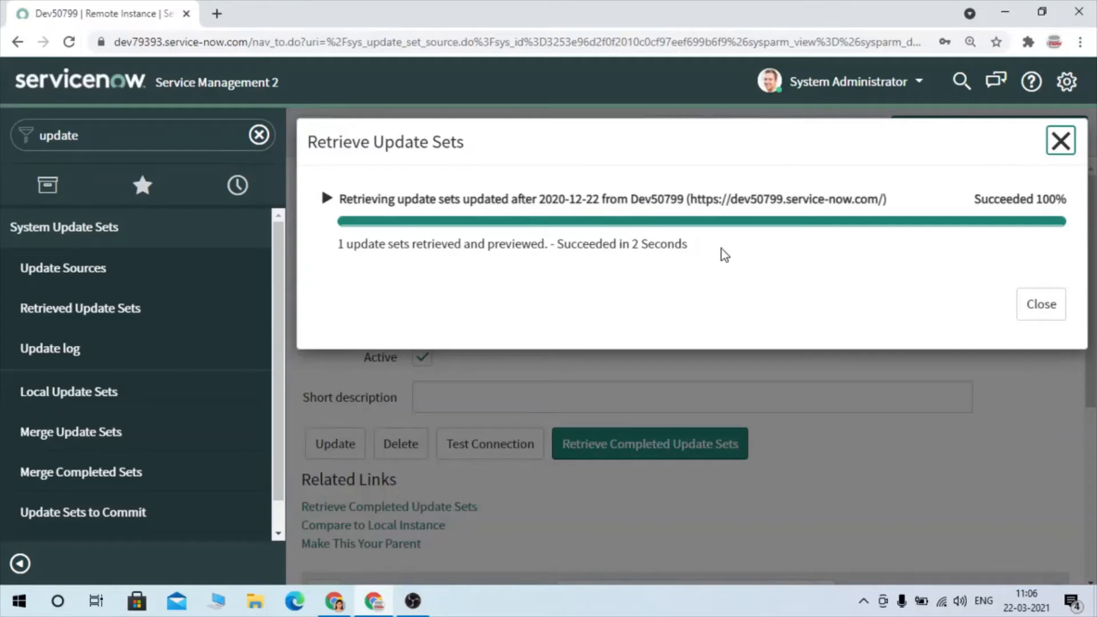
left_click(1052, 309)
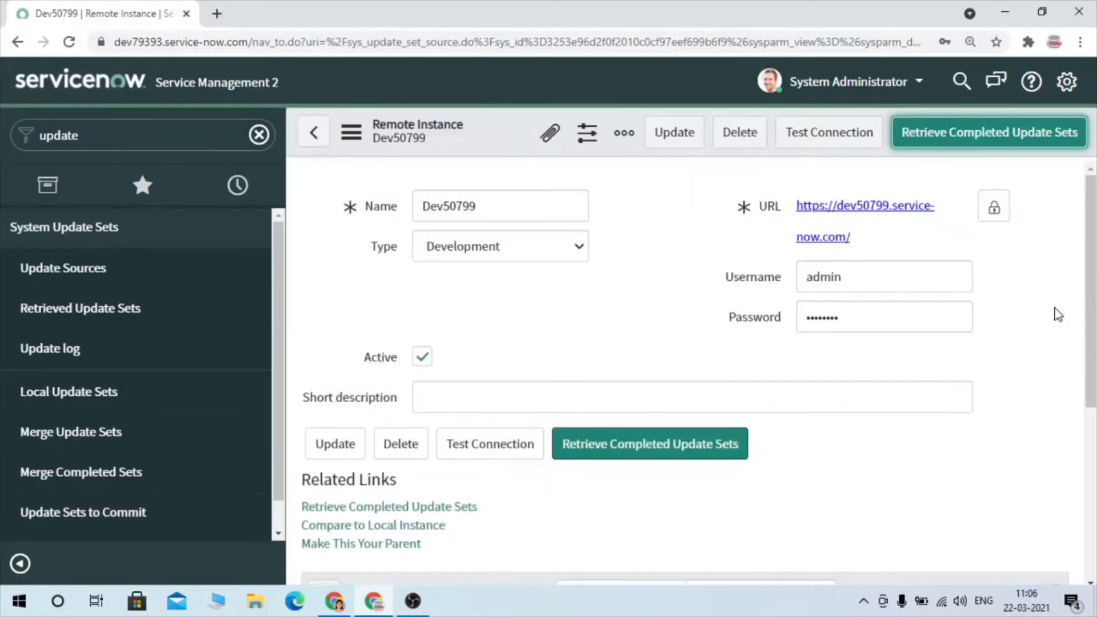
- Find Demo Update Set among the remote instance's retrieved update sets and open its record in a new browser tab
scroll(679, 386, "down", 5)
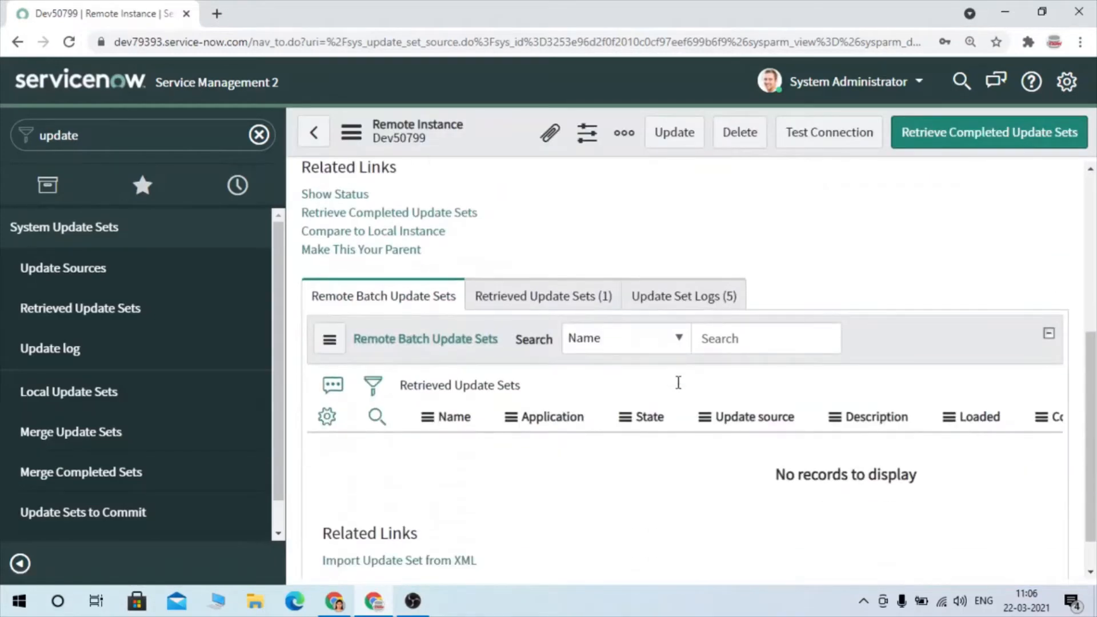
scroll(679, 383, "up", 3)
left_click(510, 477)
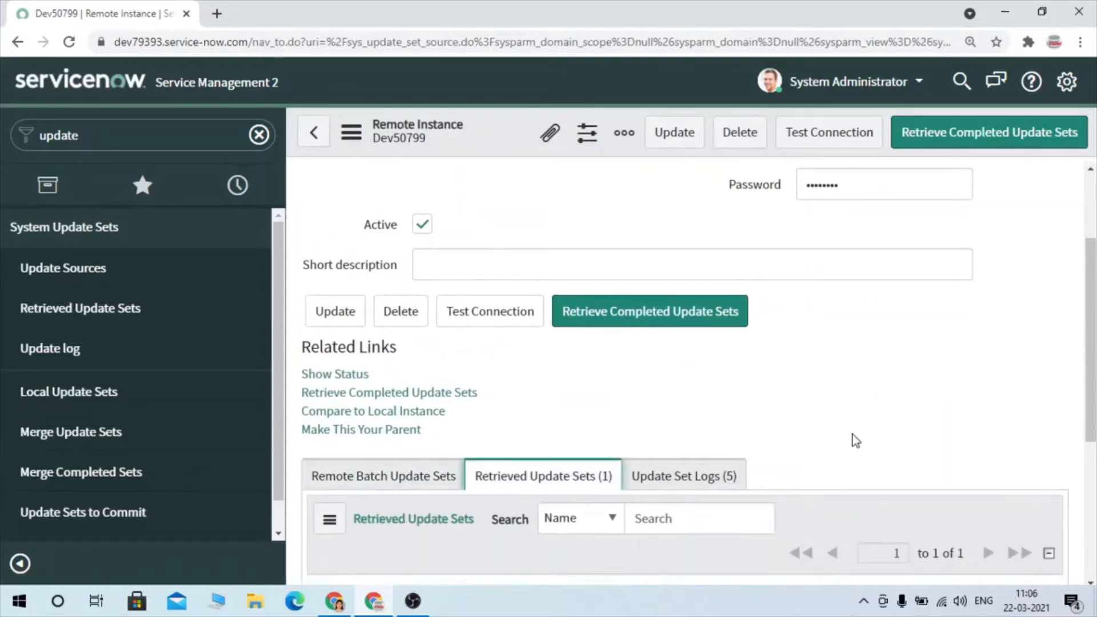
scroll(877, 468, "down", 5)
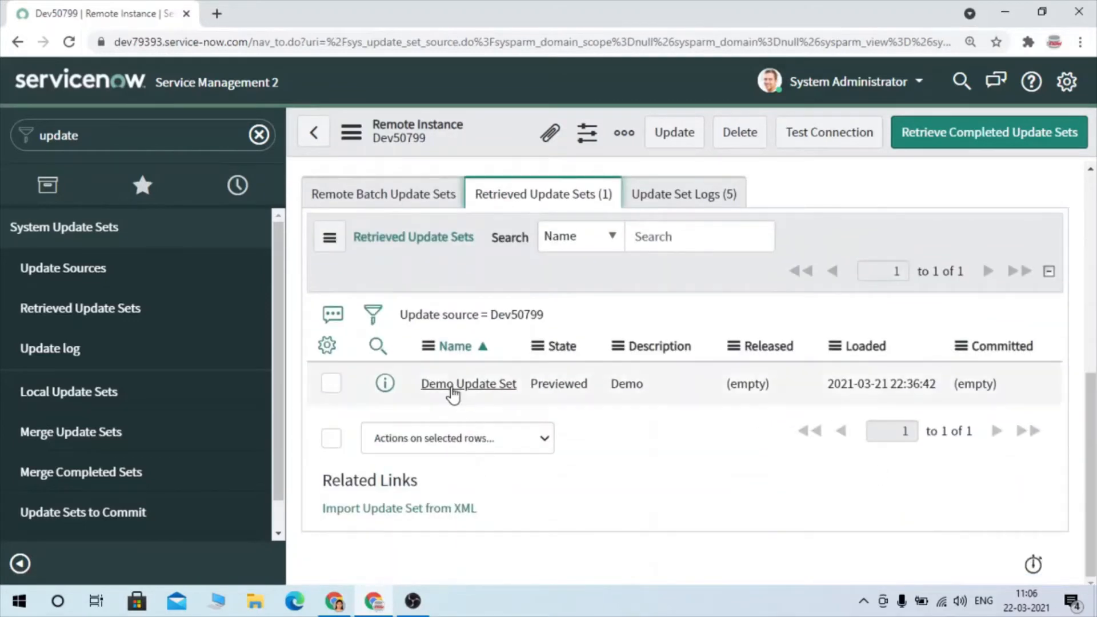
right_click(389, 392)
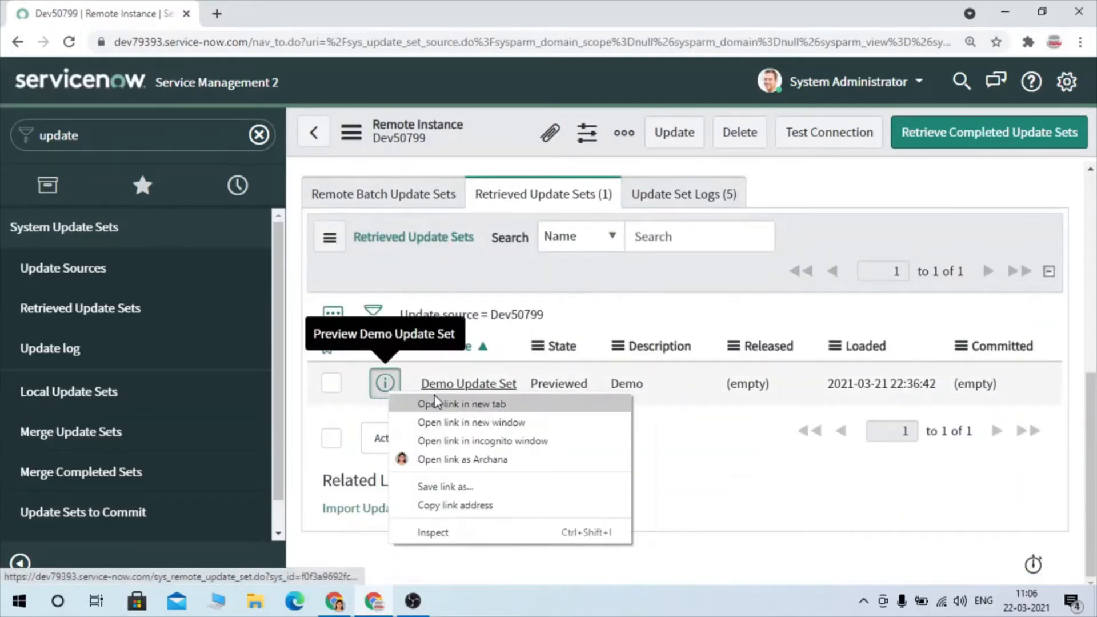
left_click(462, 404)
left_click(297, 12)
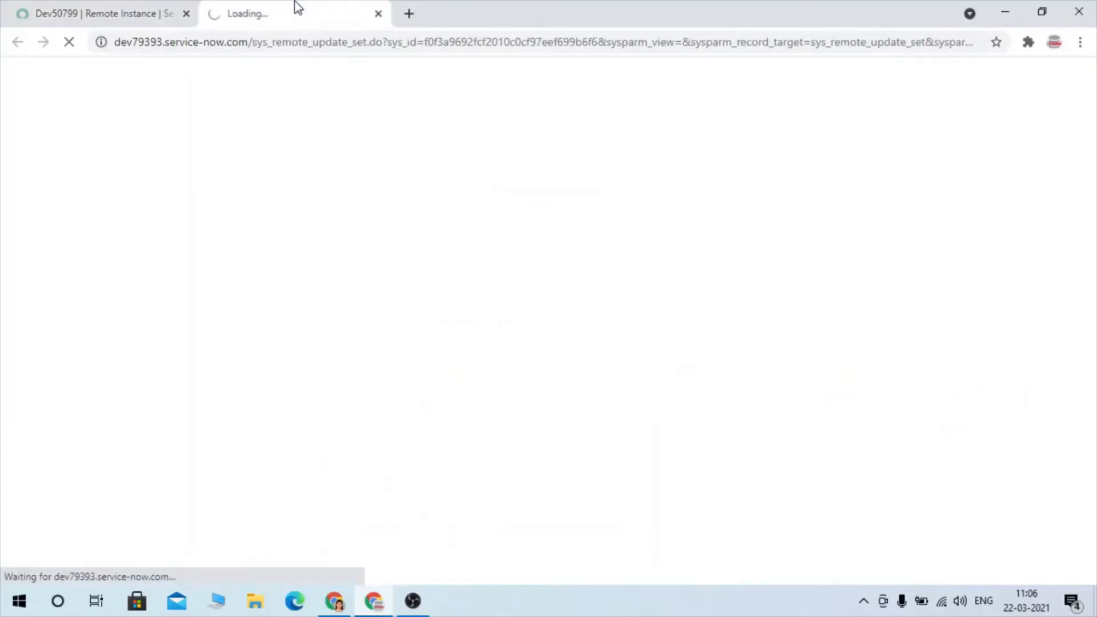
left_click(162, 11)
left_click(352, 8)
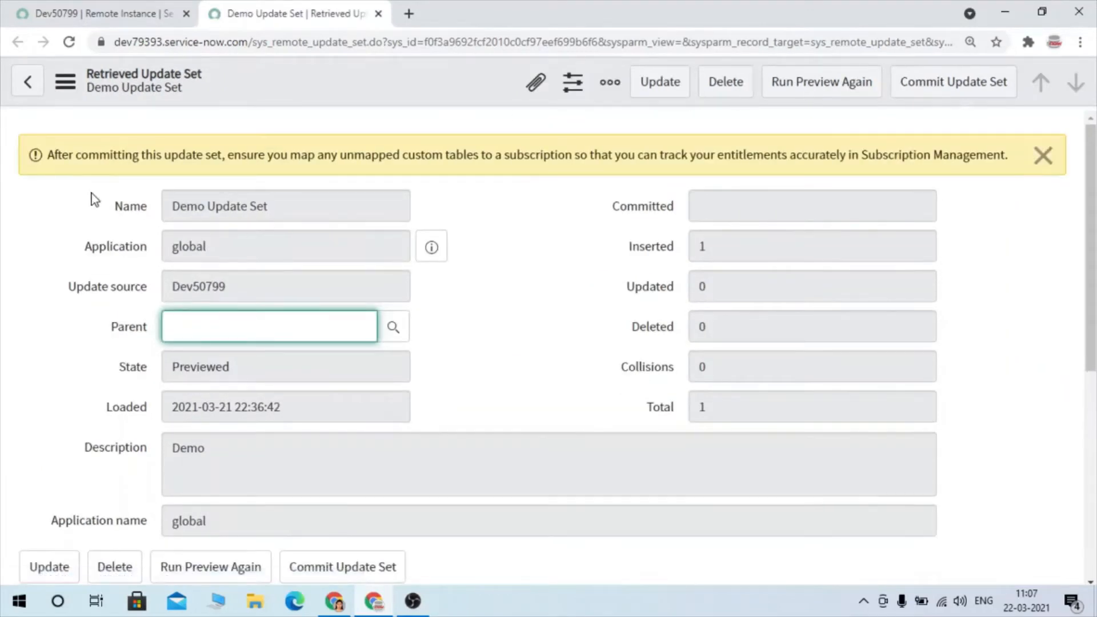
- Review the customer updates in the retrieved Demo Update Set and run its preview again
scroll(812, 193, "down", 1)
scroll(812, 190, "down", 6)
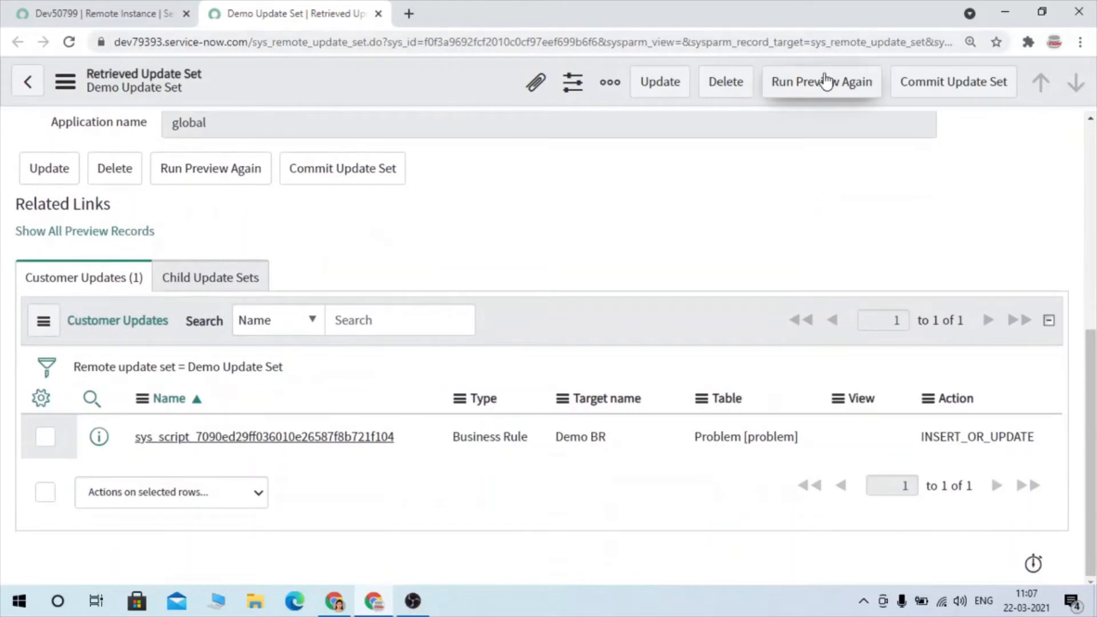
left_click(825, 81)
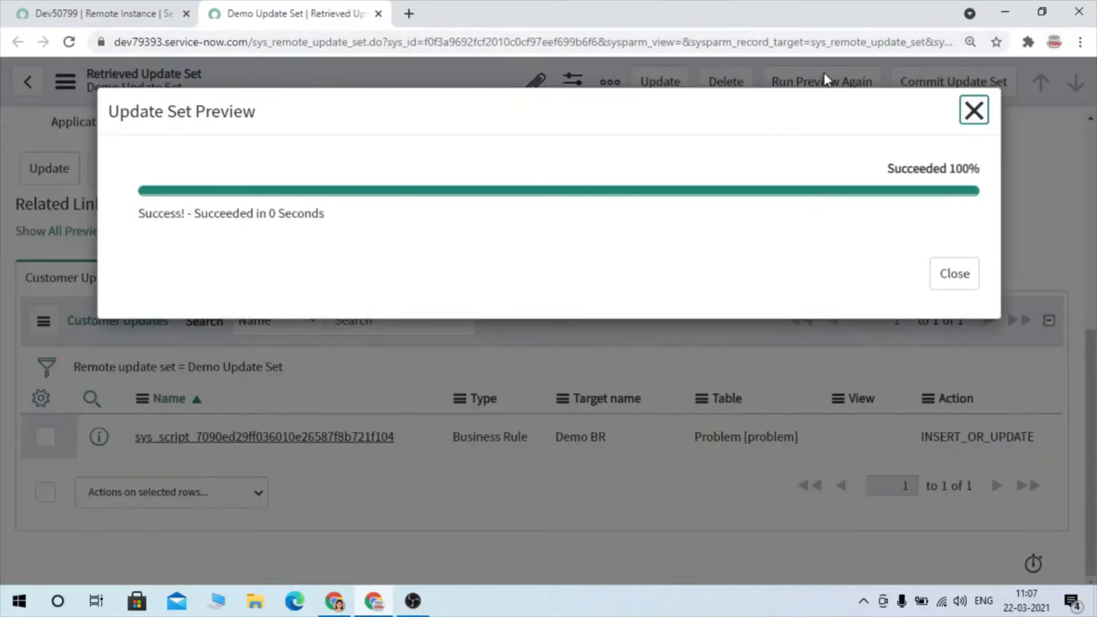
left_click(940, 284)
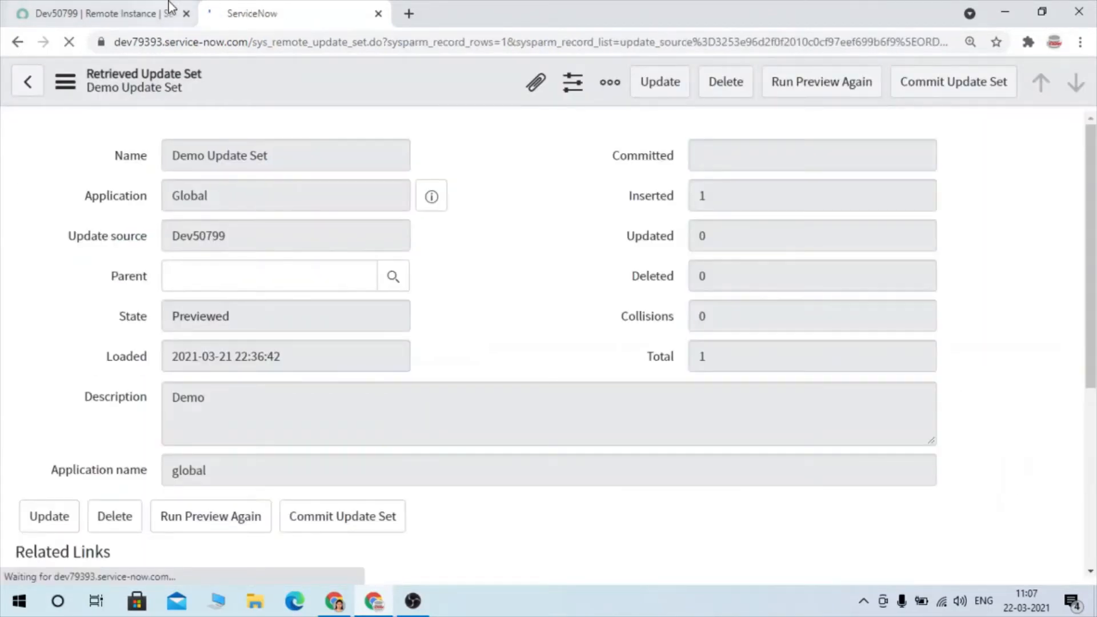
- Open Demo Update Set from the Dev50799 record's retrieved list and review its details and customer updates
left_click(169, 6)
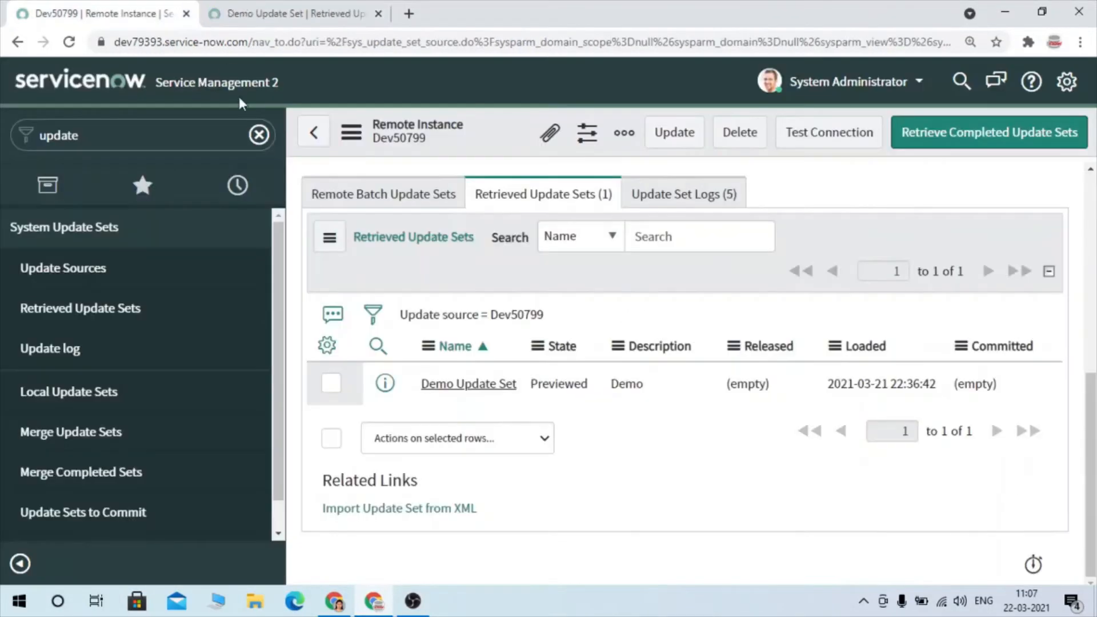
left_click(486, 389)
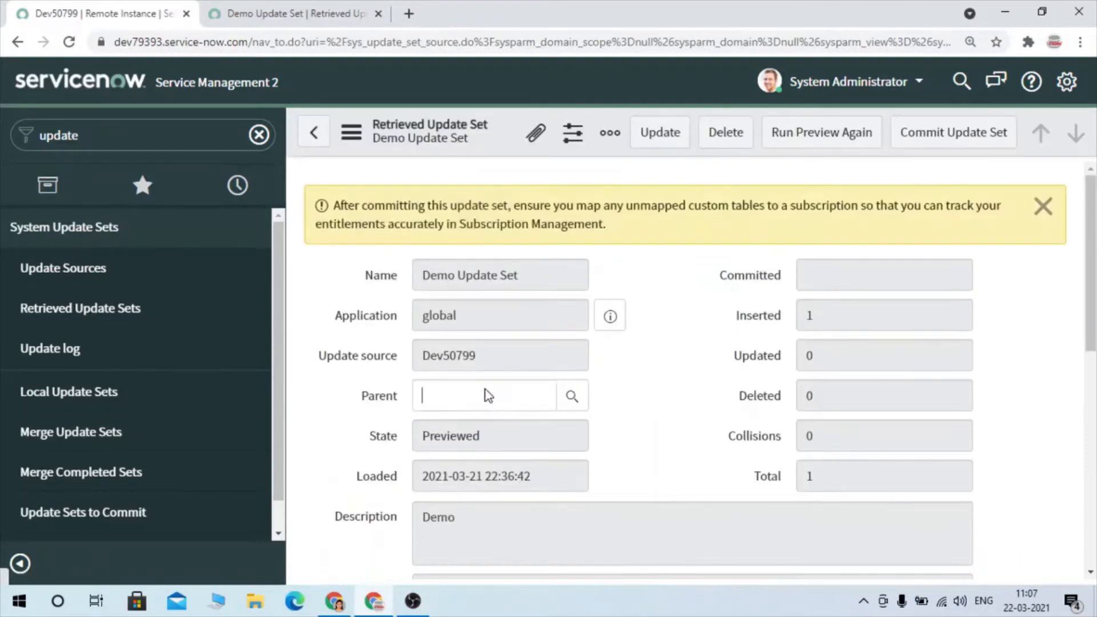
scroll(669, 396, "down", 3)
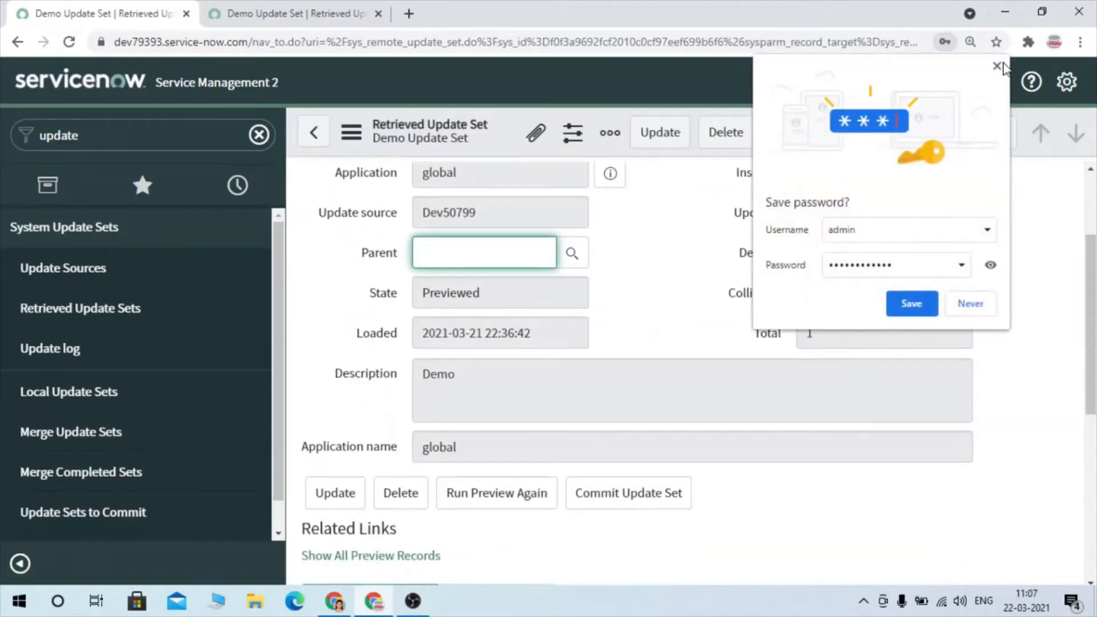
left_click(998, 66)
scroll(741, 304, "down", 7)
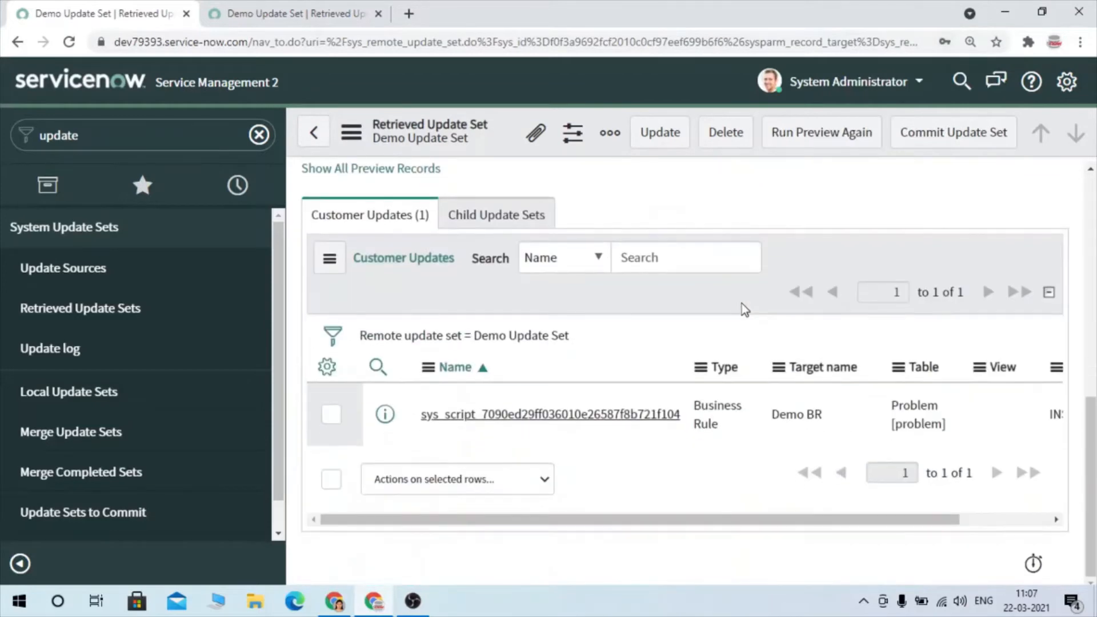
scroll(742, 303, "up", 10)
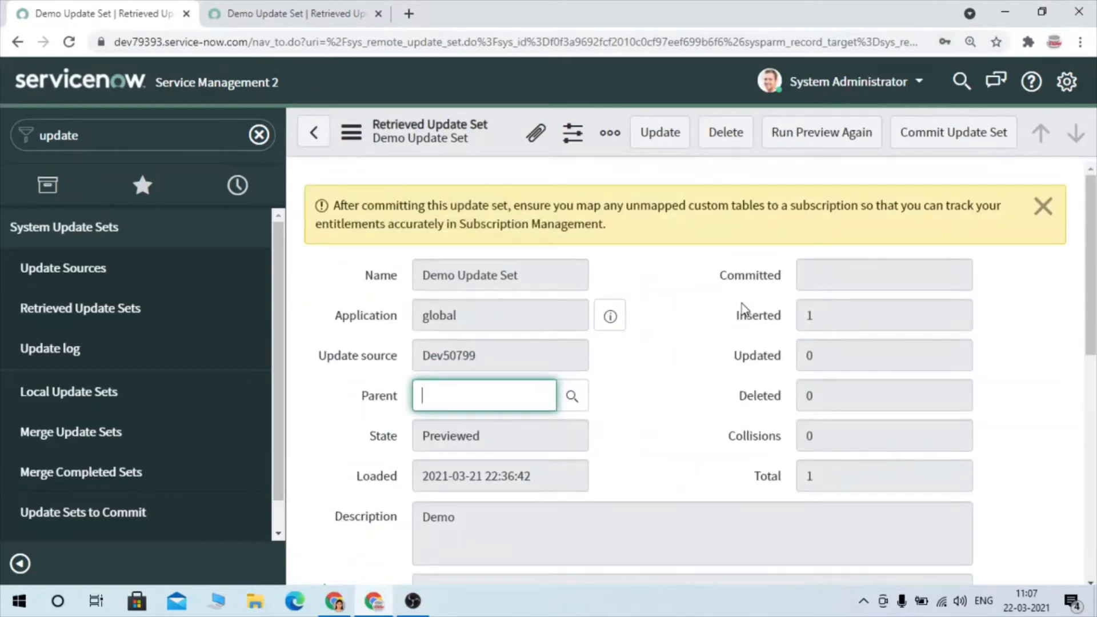
- Commit the retrieved Demo Update Set and close the commit progress dialog
left_click(963, 146)
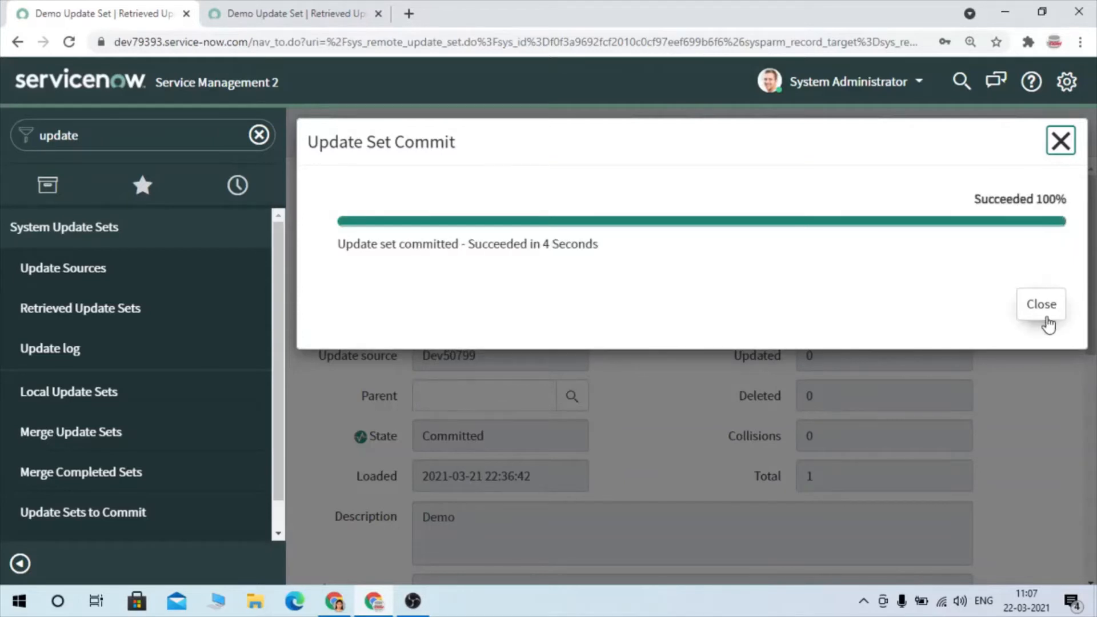
left_click(1048, 323)
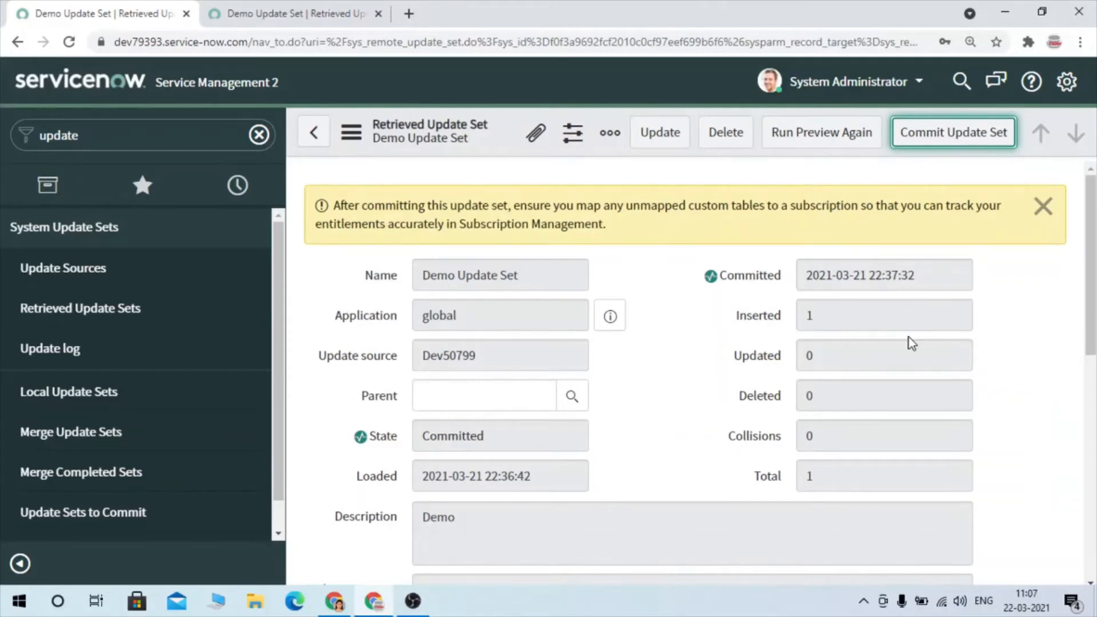
scroll(910, 338, "down", 5)
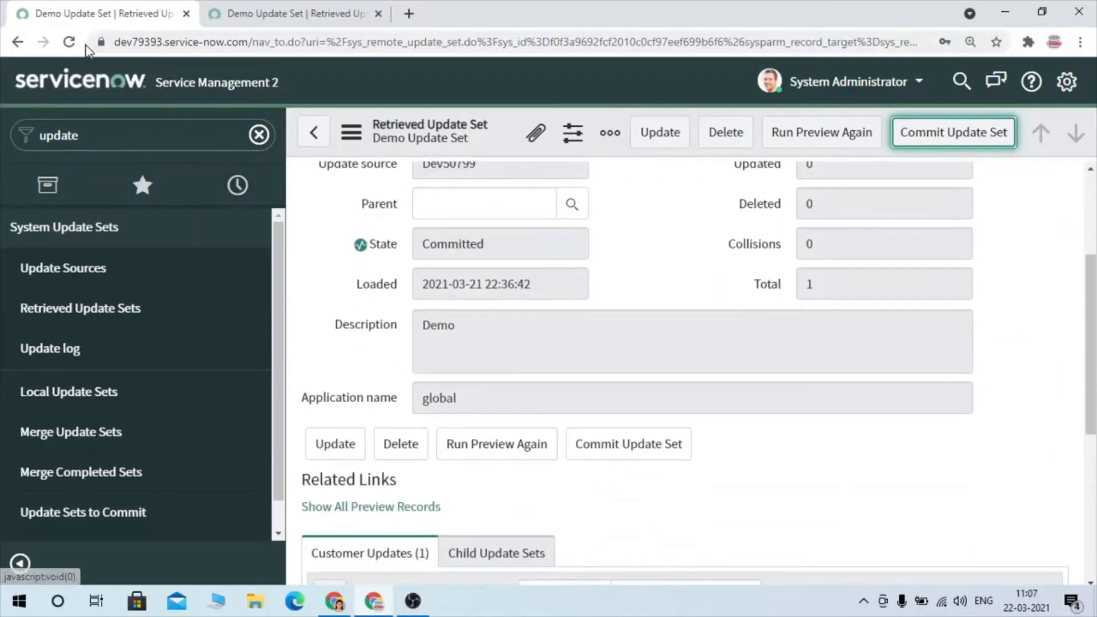
- Reload the instance, look up "business rule" in the navigator, and open System Definition's Business Rules list in a new browser tab
left_click(69, 42)
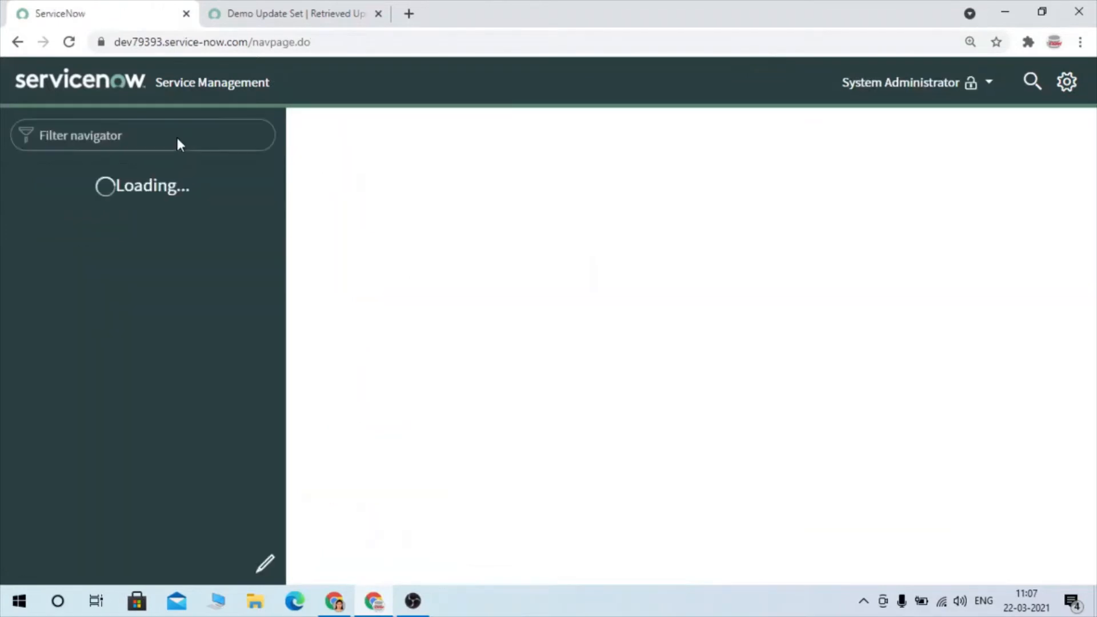
left_click(135, 136)
type("busi")
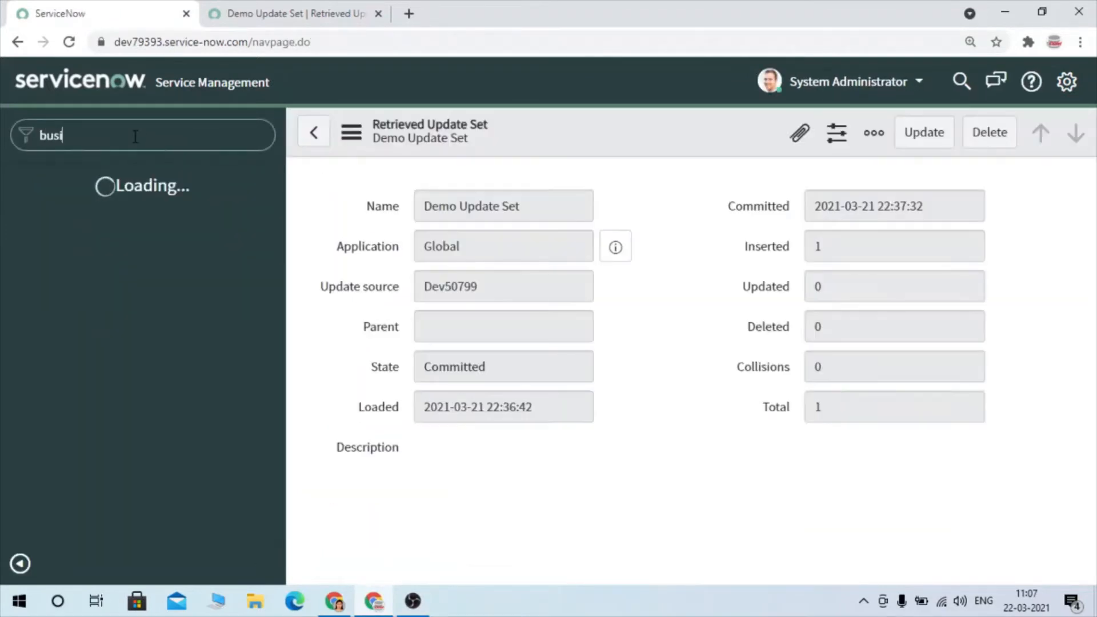
type("ness rule")
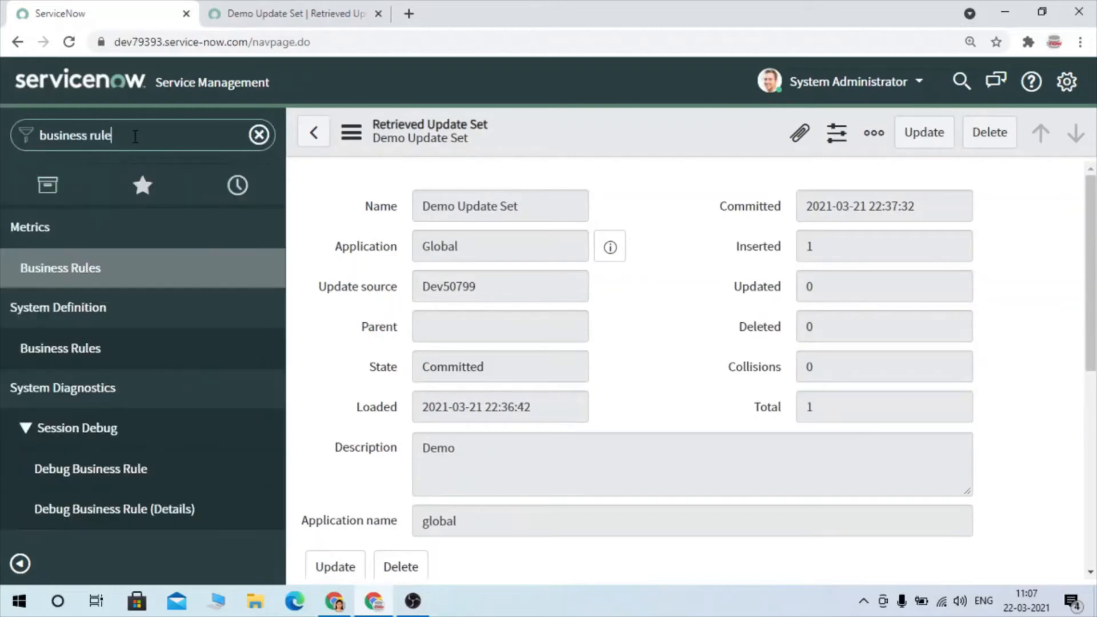
left_click(84, 359, "ctrl")
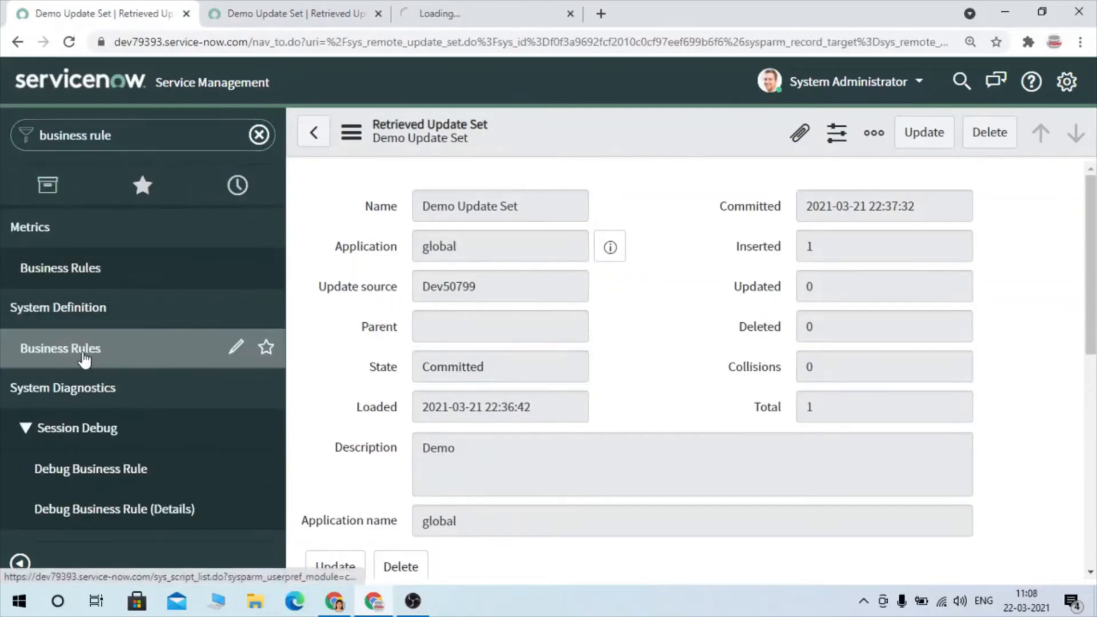
left_click(398, 7)
left_click(95, 6)
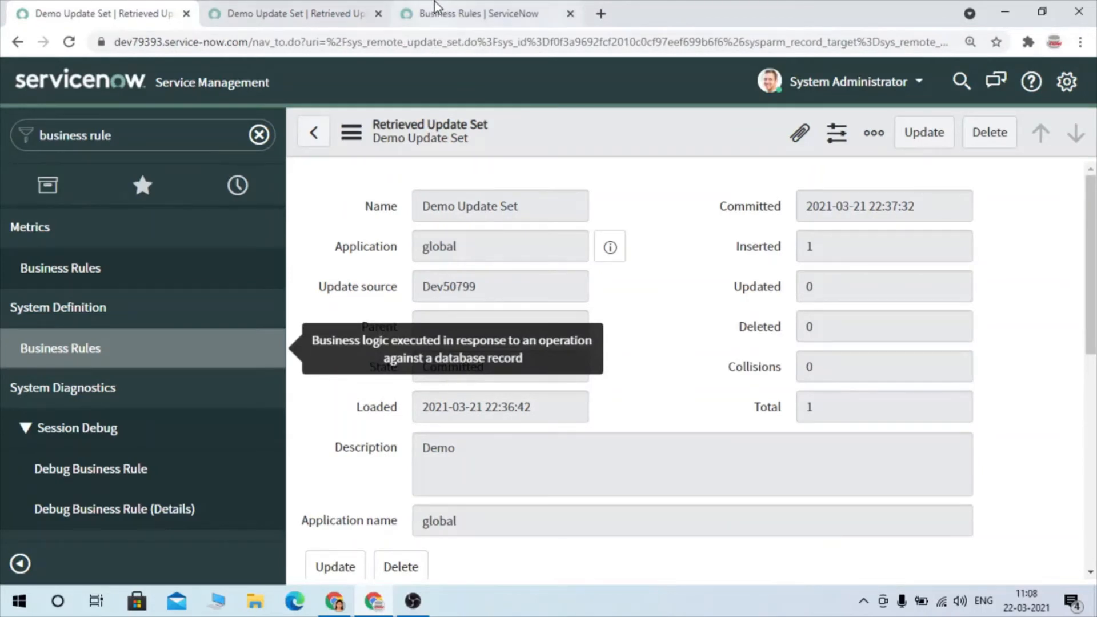
left_click(527, 7)
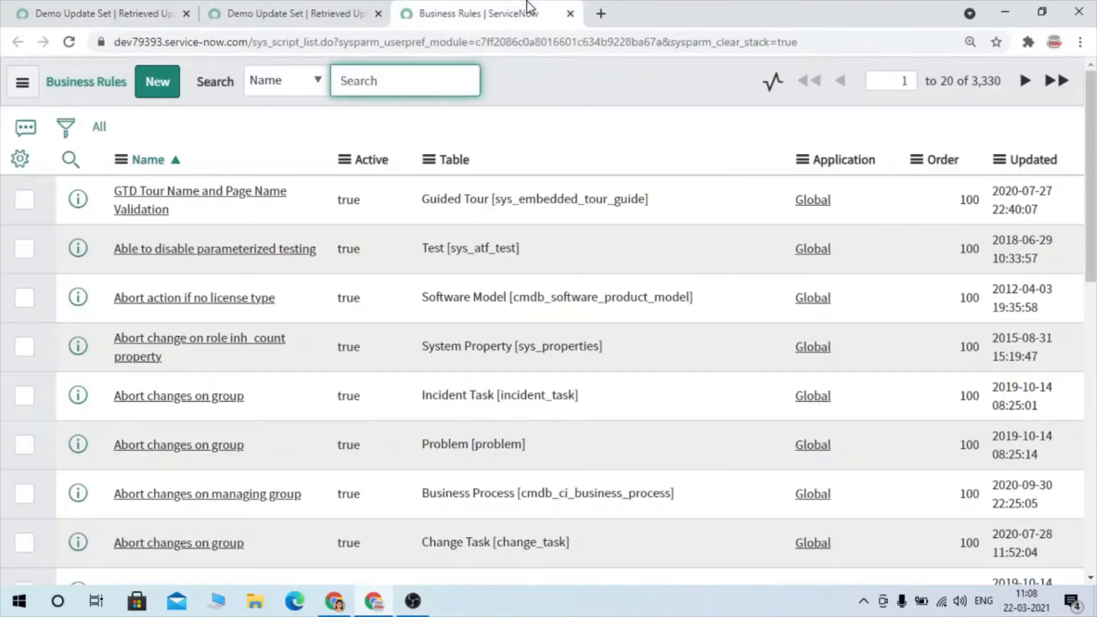
- Filter the Business Rules list for names containing "demo" and open the Demo BR record
left_click(71, 161)
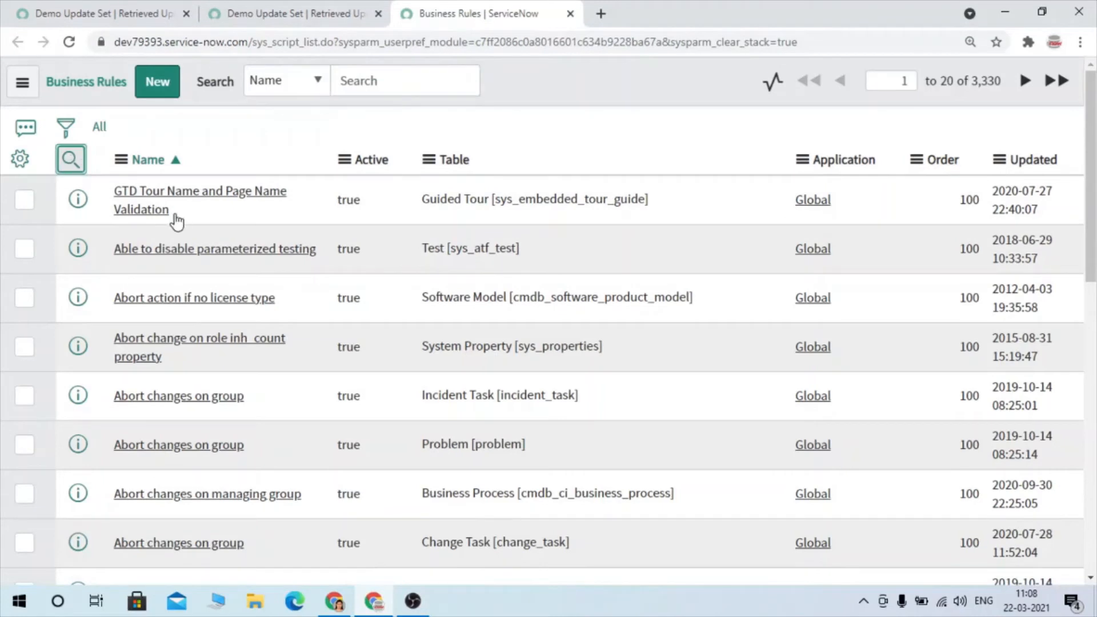
left_click(159, 194)
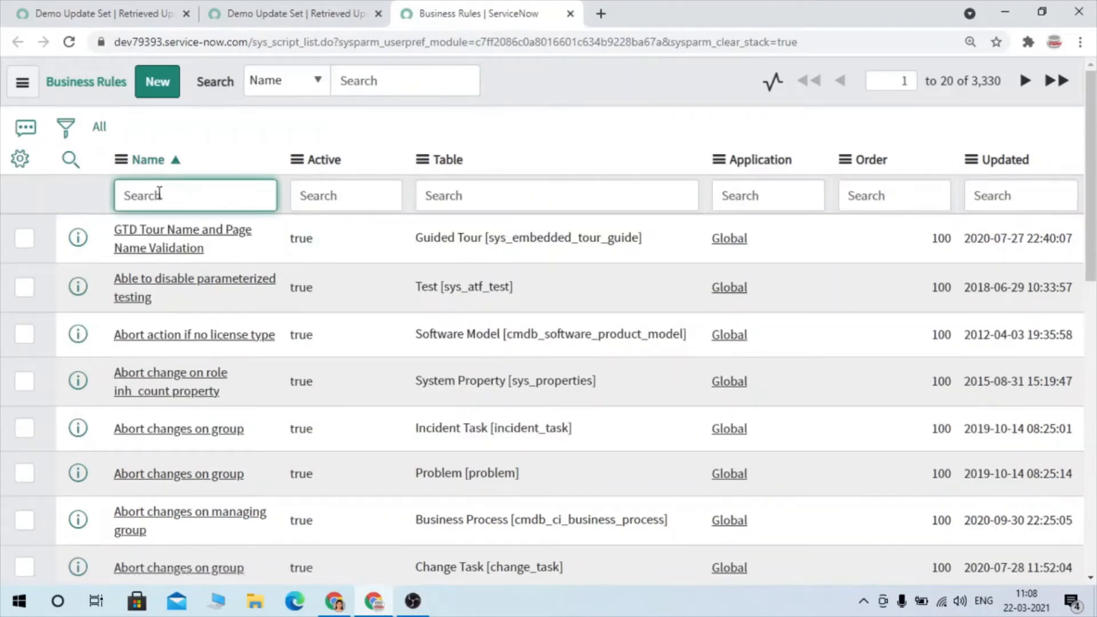
type("*dmeo")
key("Return")
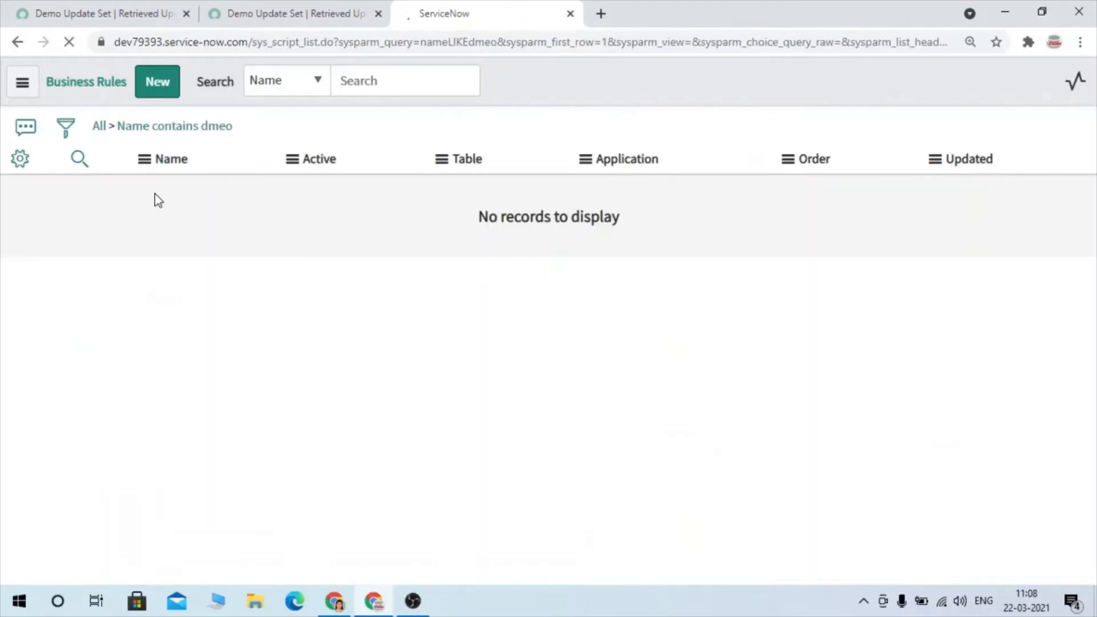
double_click(180, 194)
type("do")
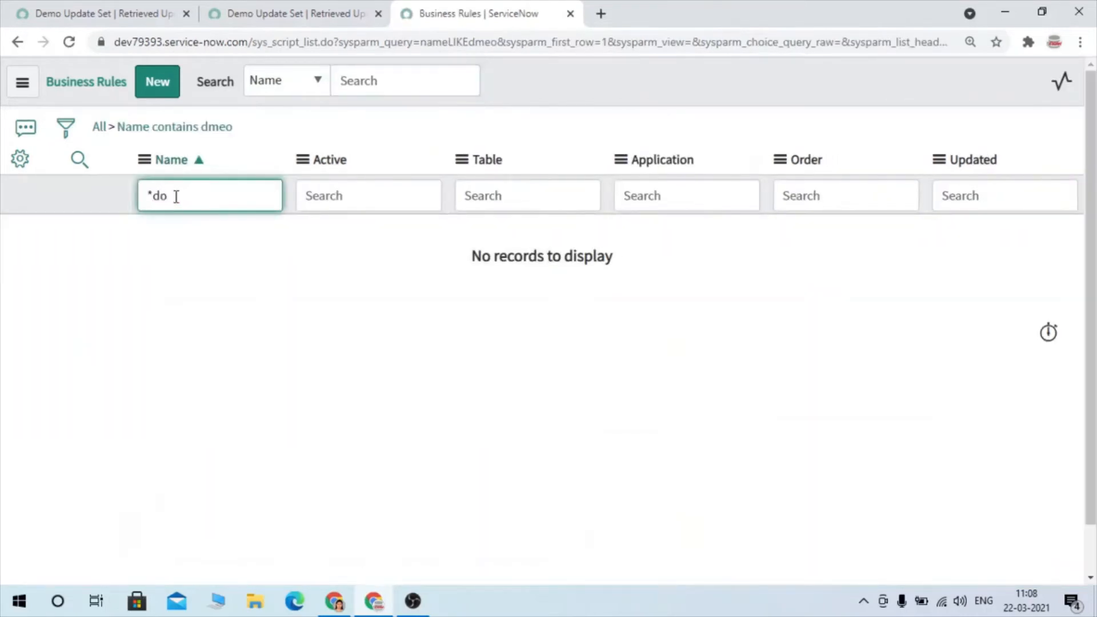
type("em")
key("Return")
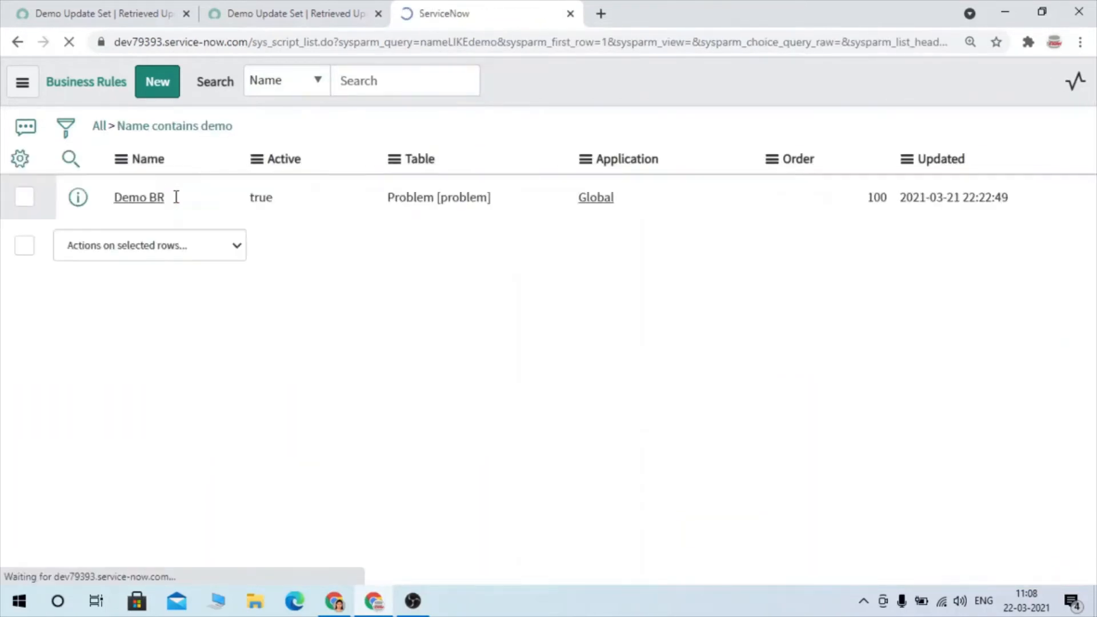
left_click(146, 238)
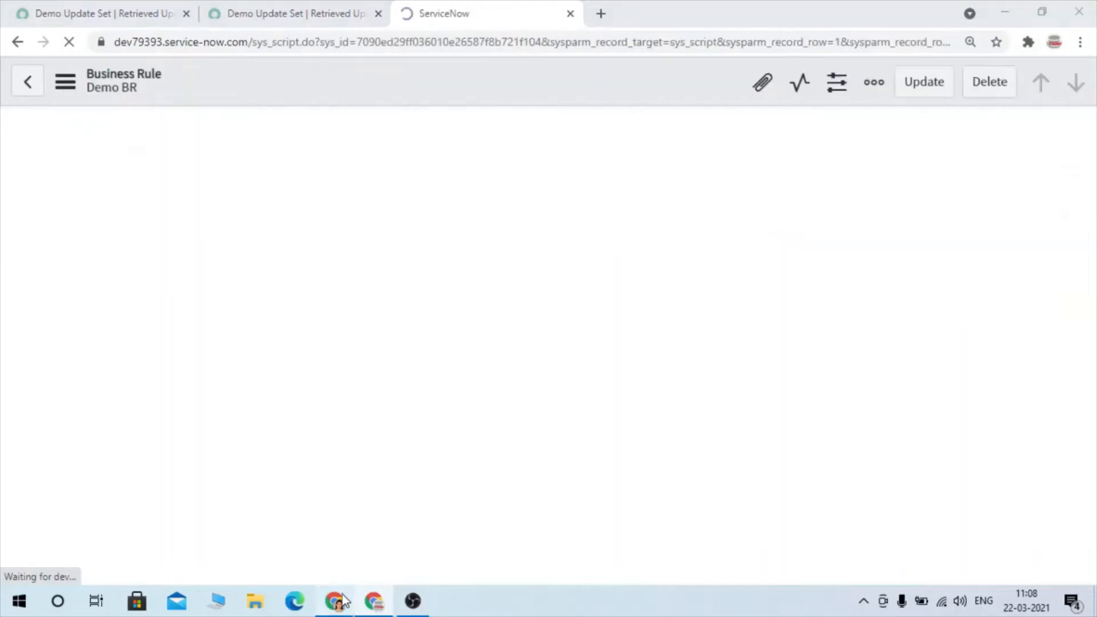
- Switch to the Service Management 1 instance, create a new update set named Sample Update Set 2, and submit it as current
left_click(343, 598)
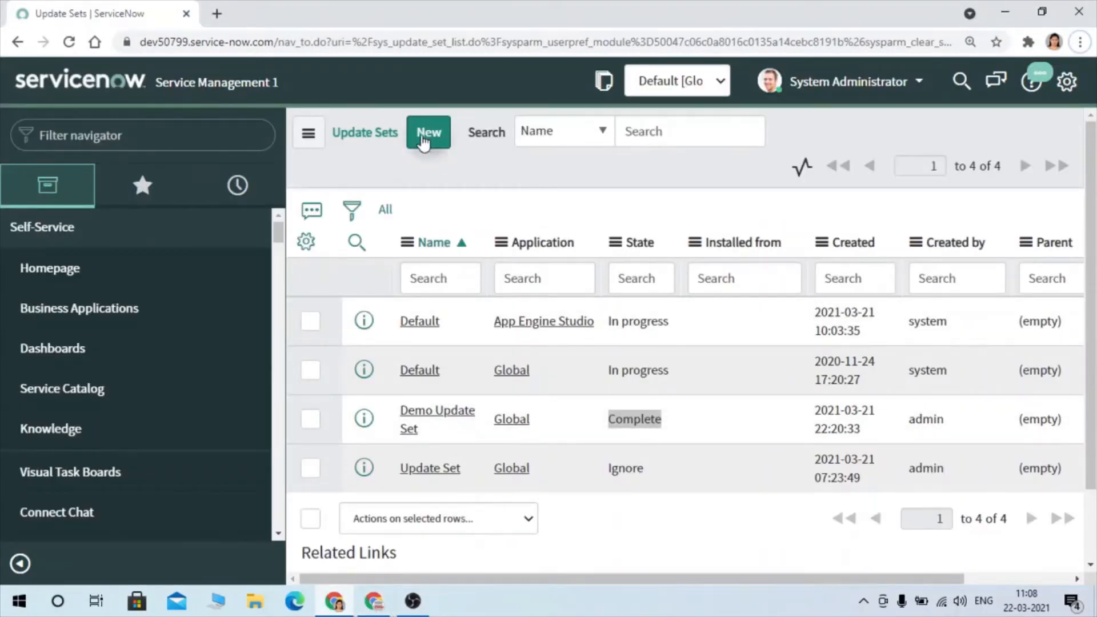
left_click(423, 143)
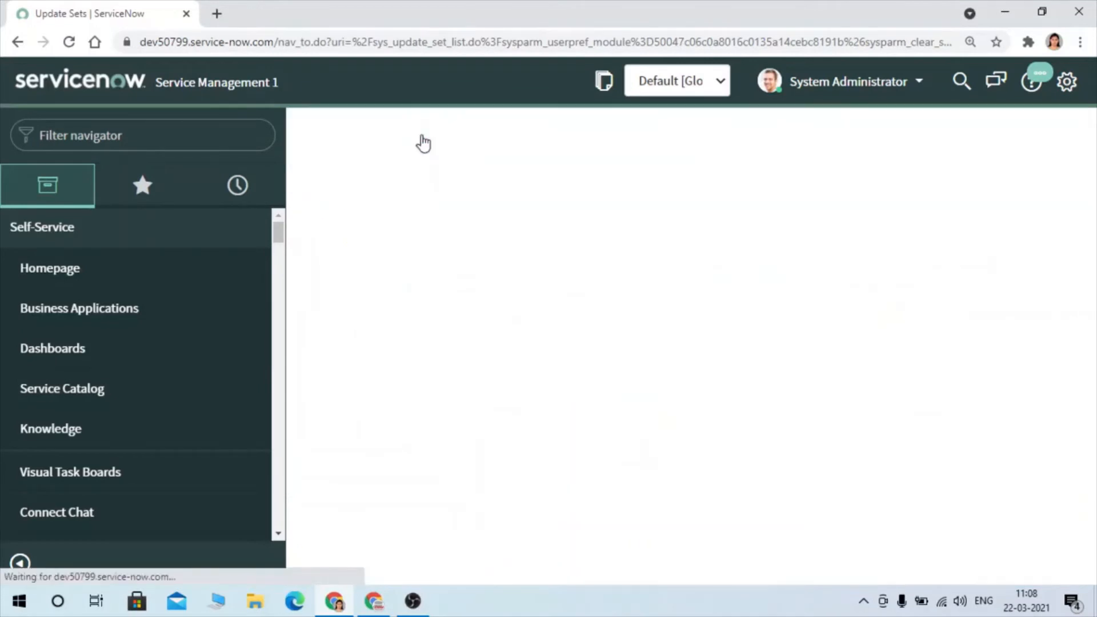
triple_click(462, 209)
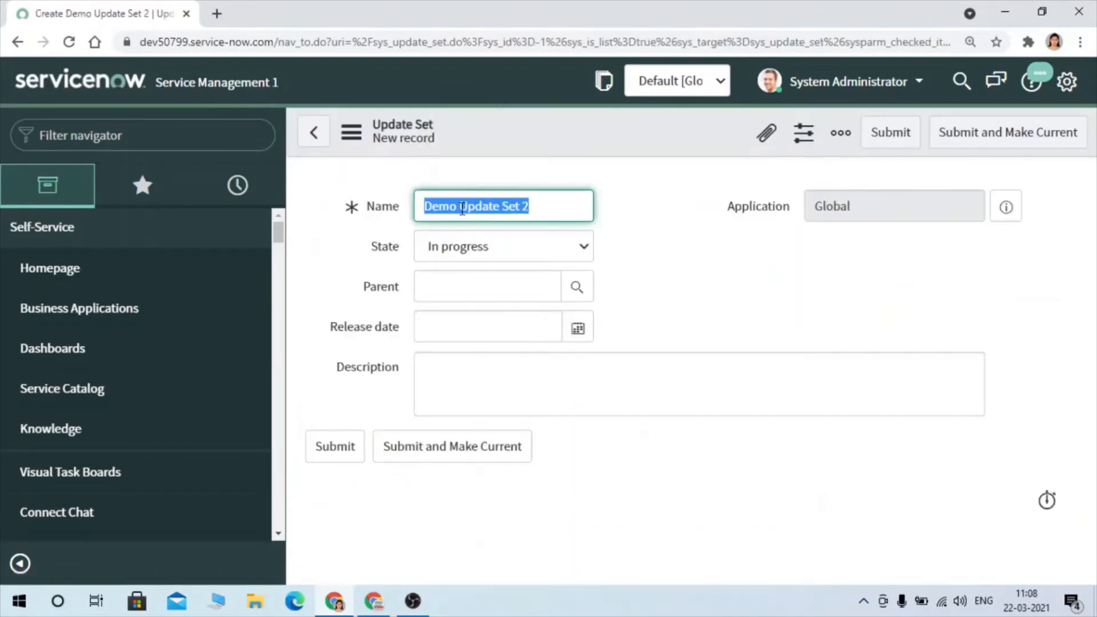
left_click(461, 210)
left_click_drag(461, 209, 351, 211)
type("Sample")
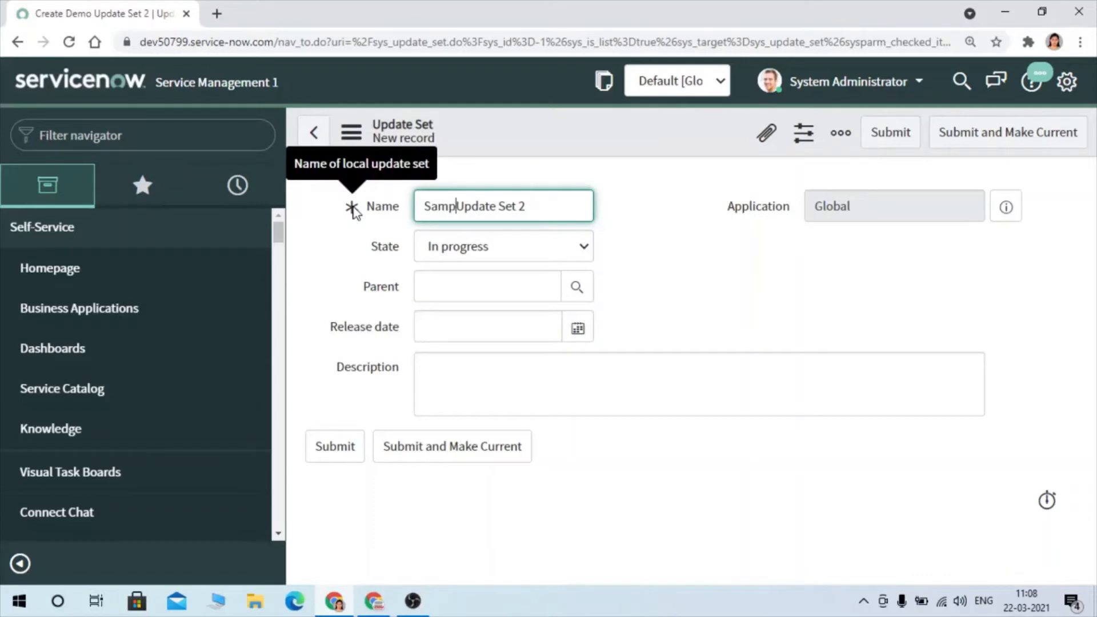
left_click(476, 455)
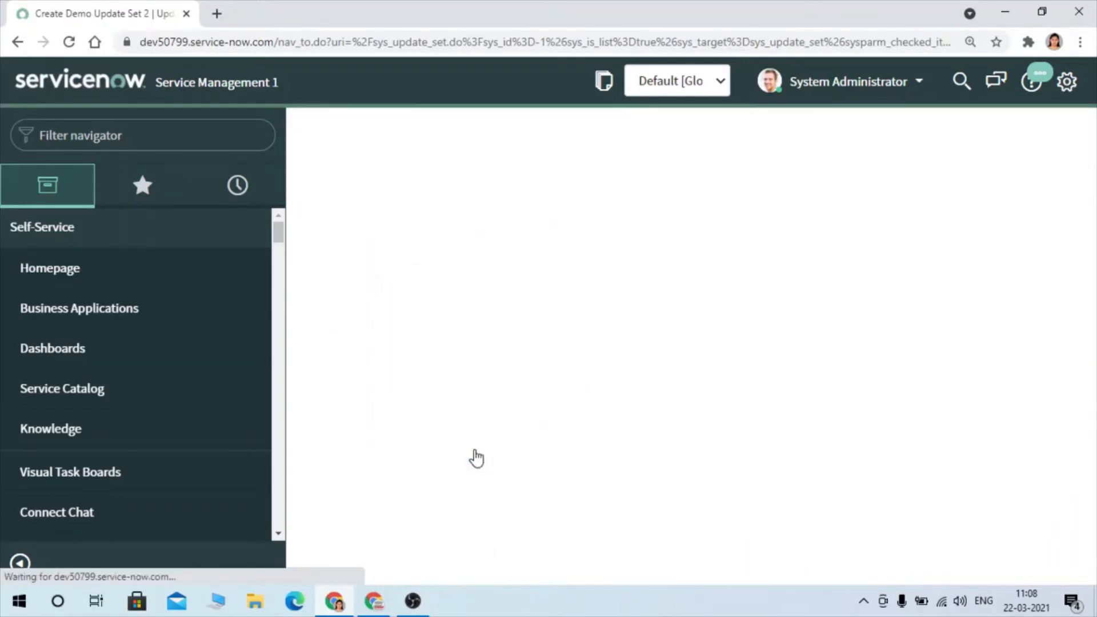
- Look up incident.LIST in the navigator to open the Incidents list in a new tab, and open the first incident
left_click(184, 142)
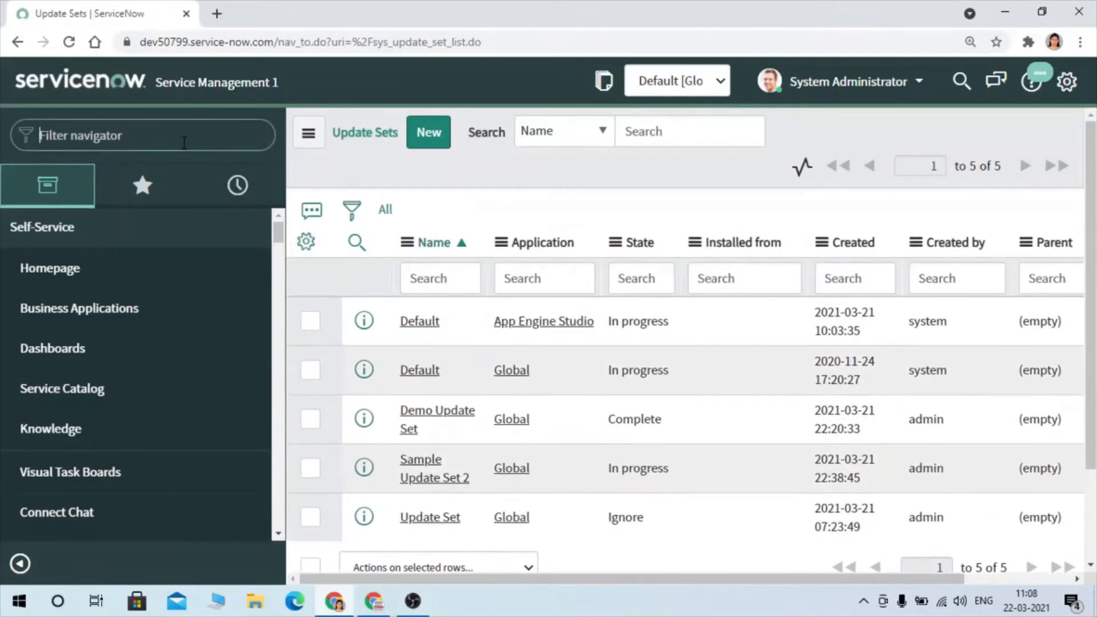
type("tables")
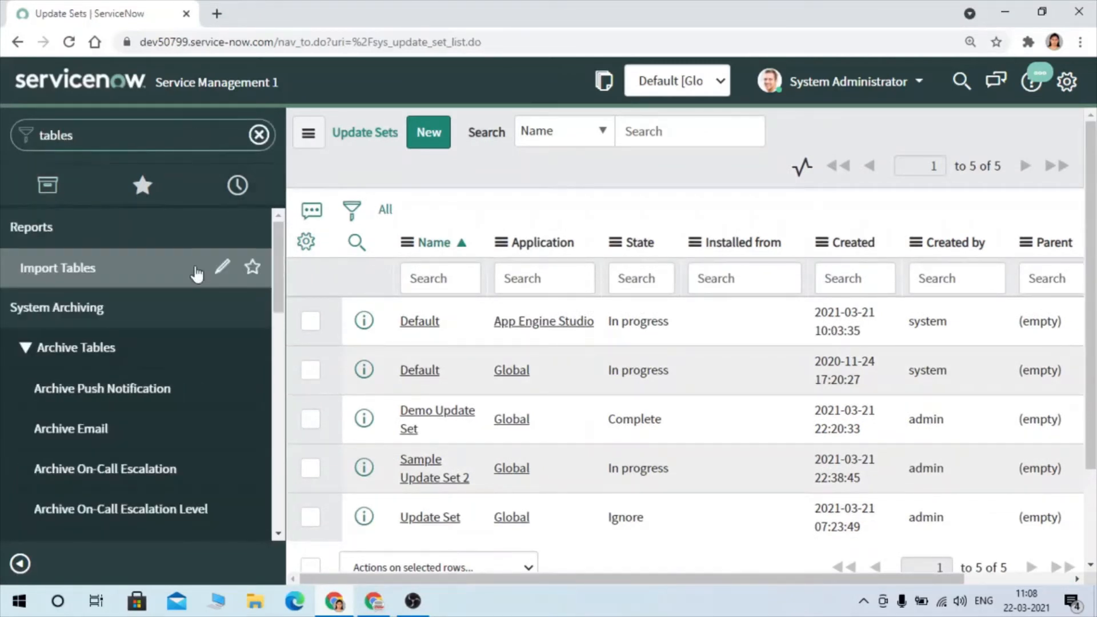
left_click_drag(102, 140, 2, 152)
type("i")
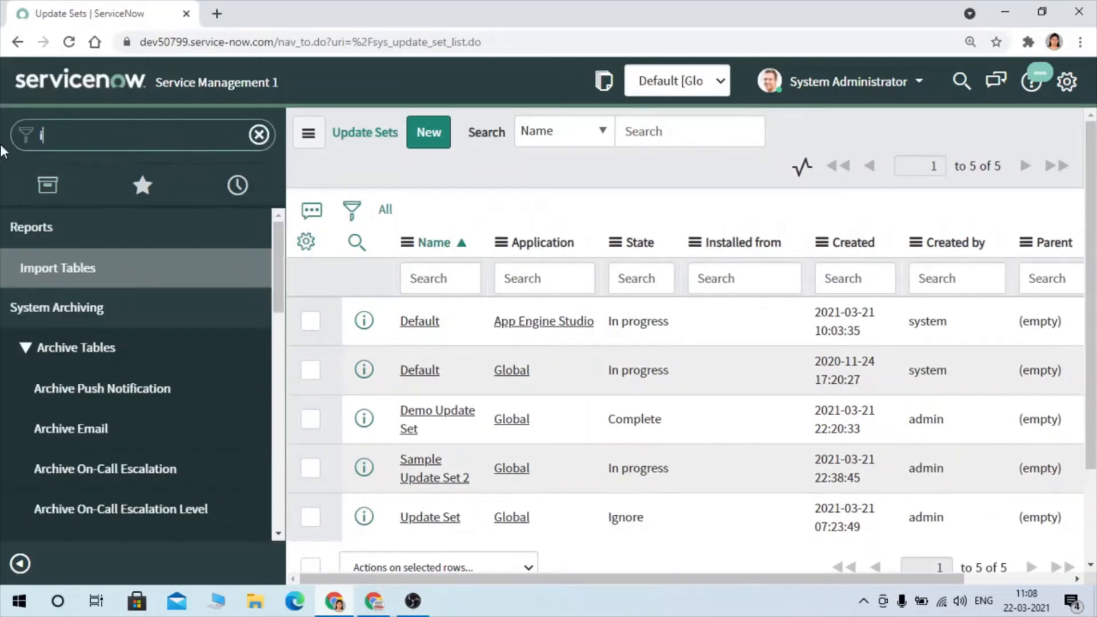
type("ncident.LIST")
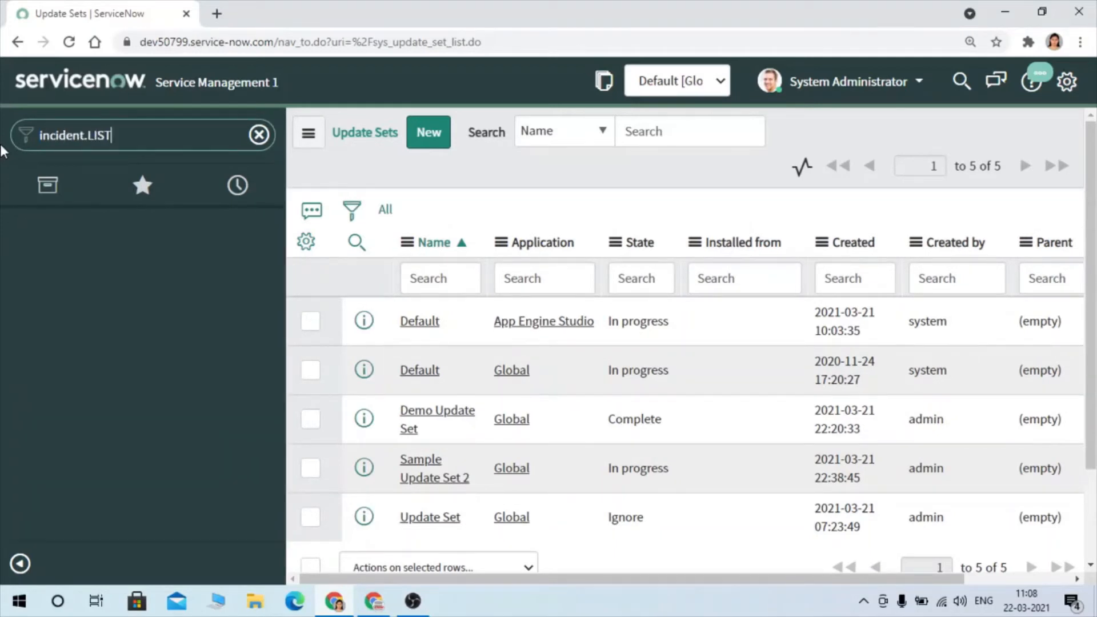
key("Return")
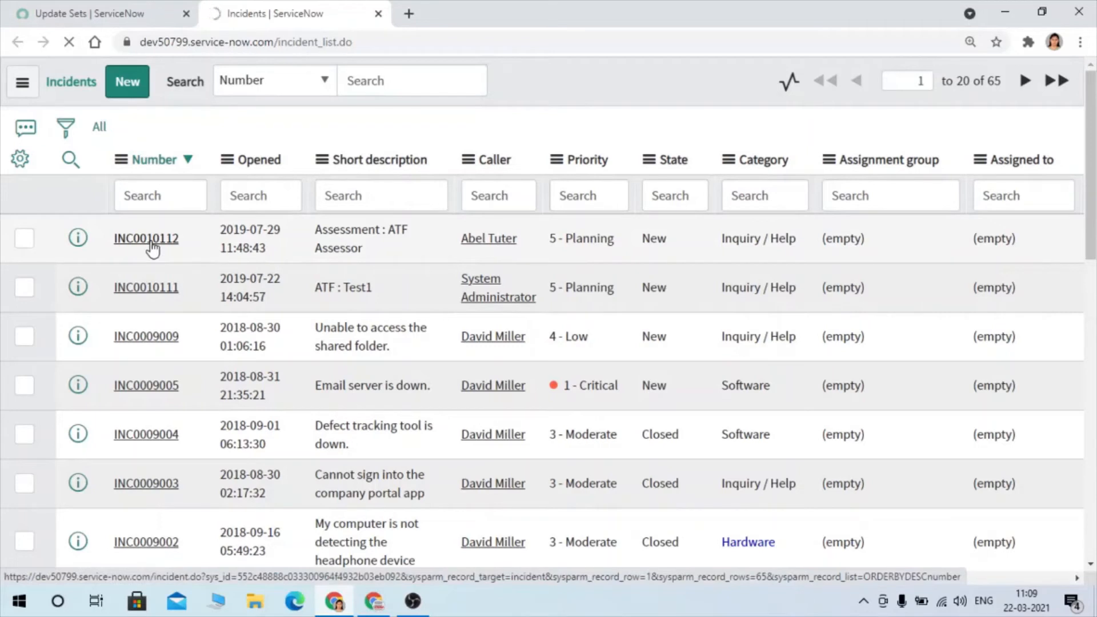
left_click(152, 247)
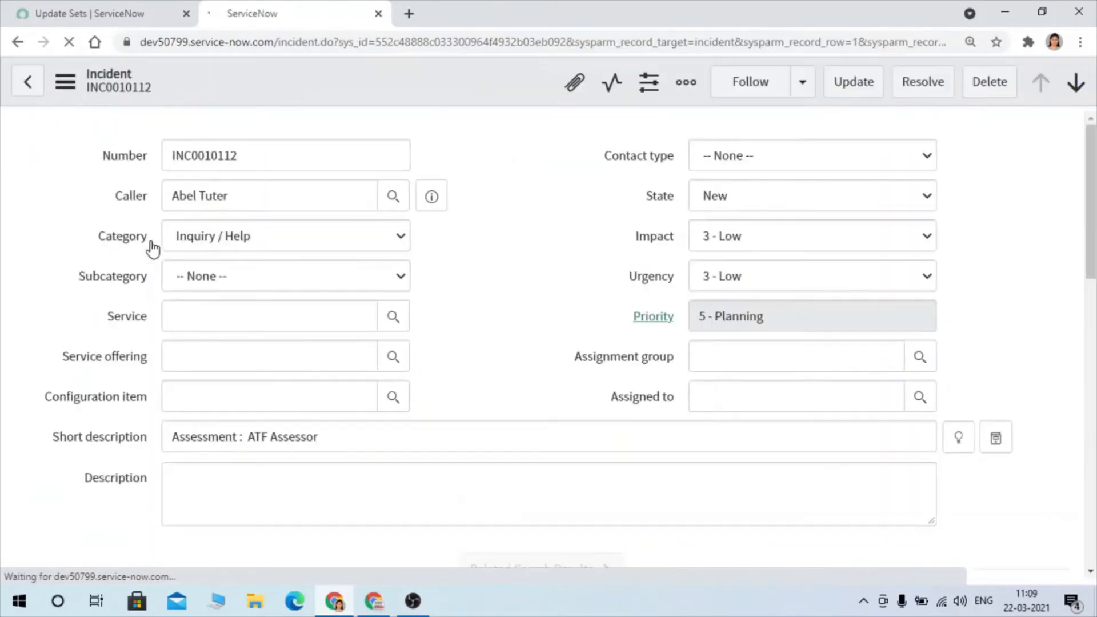
- Open the Incident table's dictionary entries from the incident form's configuration options
right_click(426, 98)
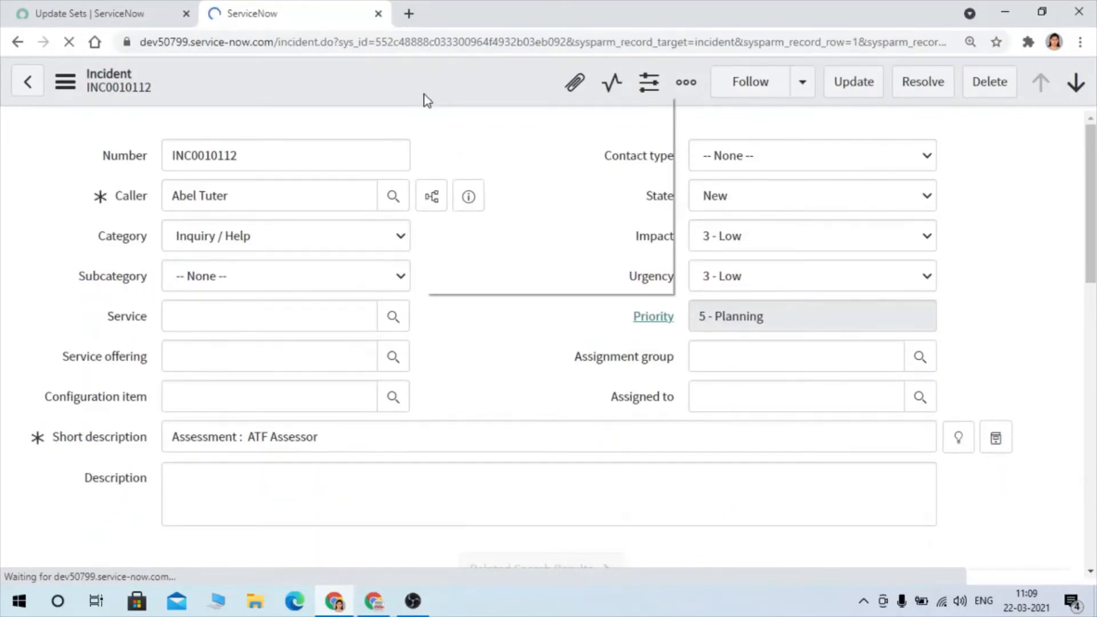
left_click(327, 81)
right_click(326, 80)
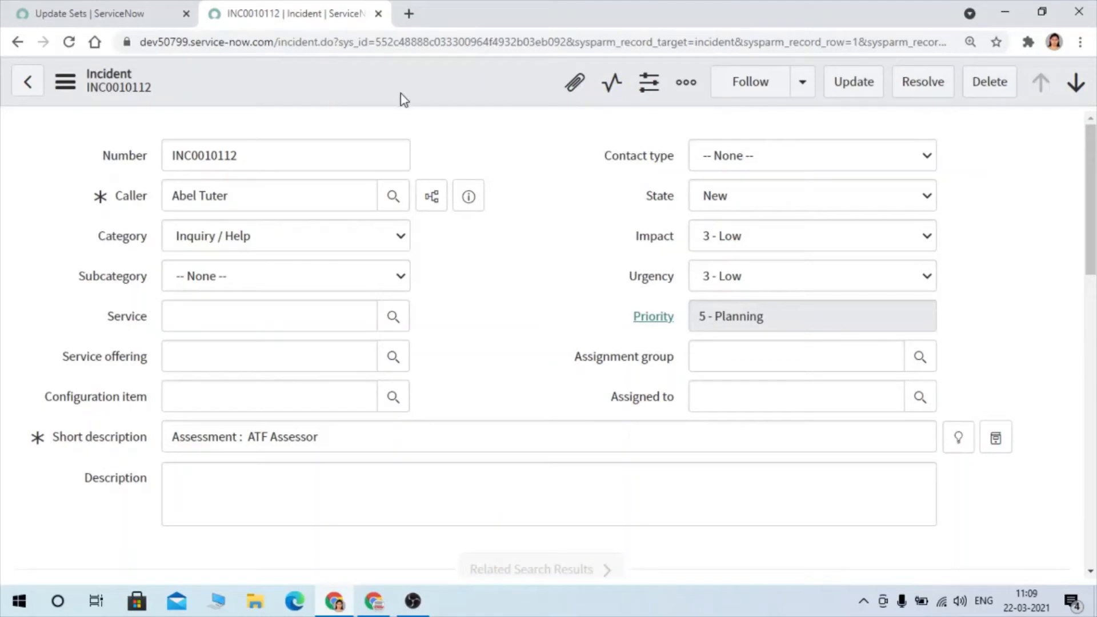
mouse_move(440, 448)
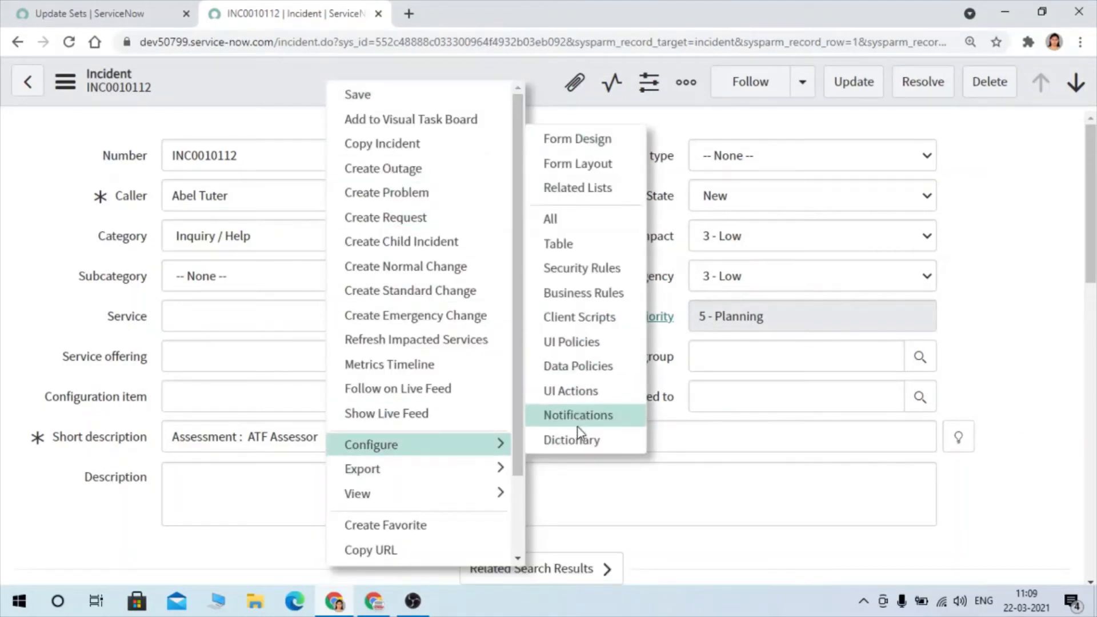
left_click(581, 443)
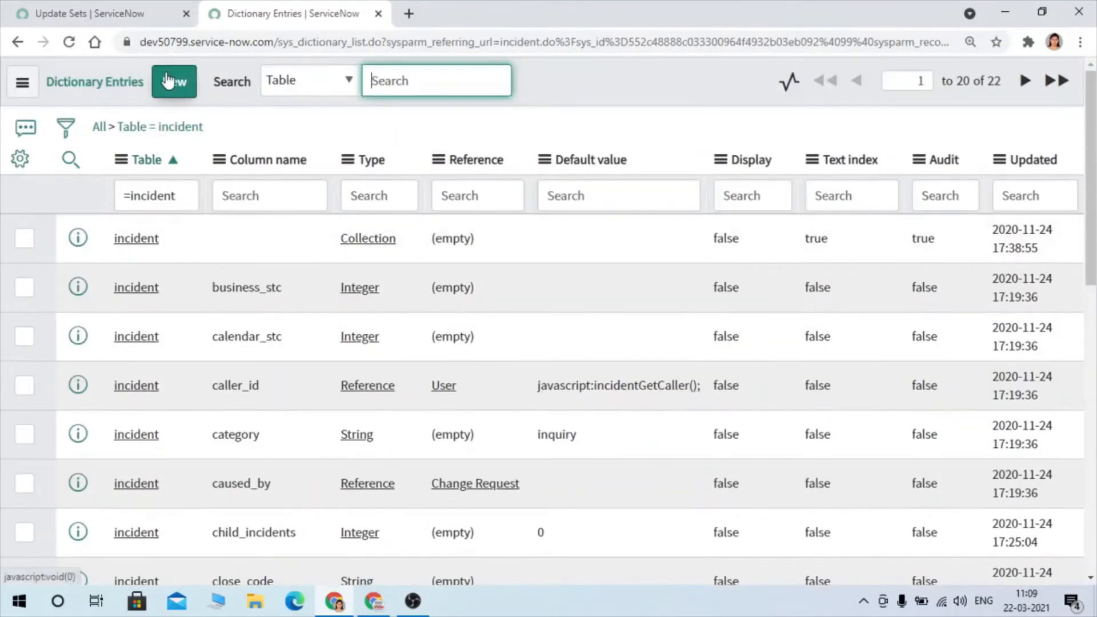
- Start a new dictionary entry for the Incident table and choose True/False as its type
left_click(168, 80)
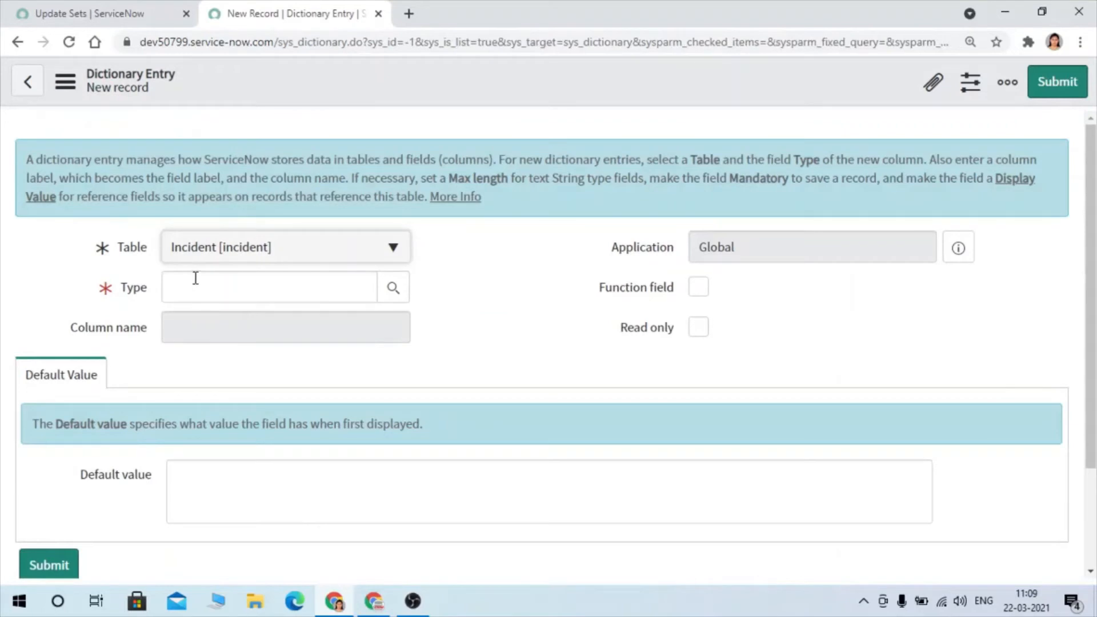
left_click(196, 278)
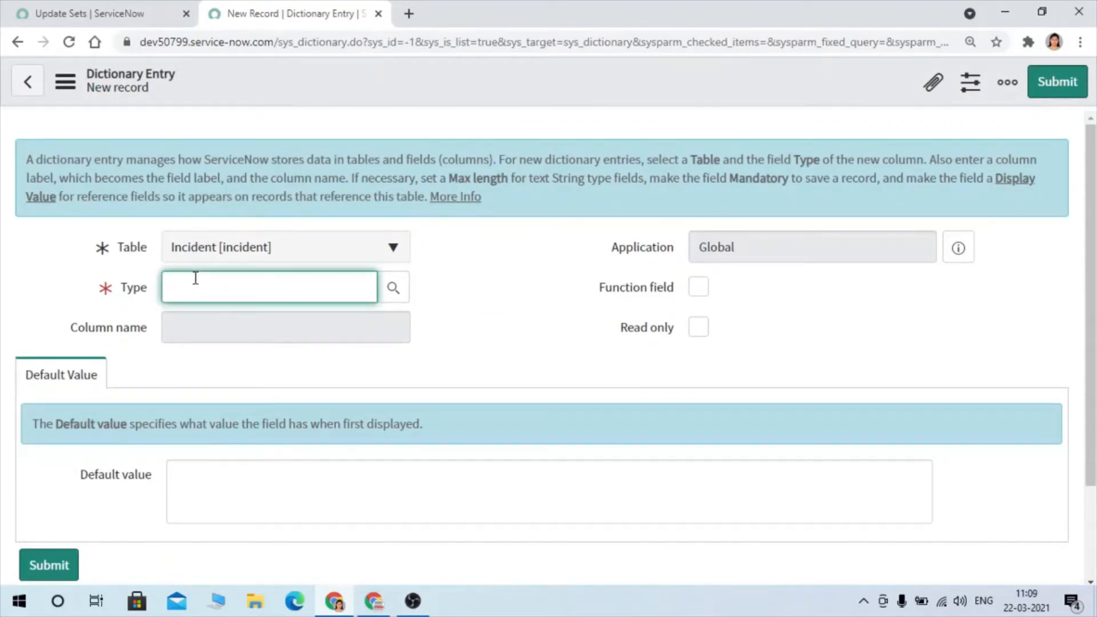
left_click(388, 296)
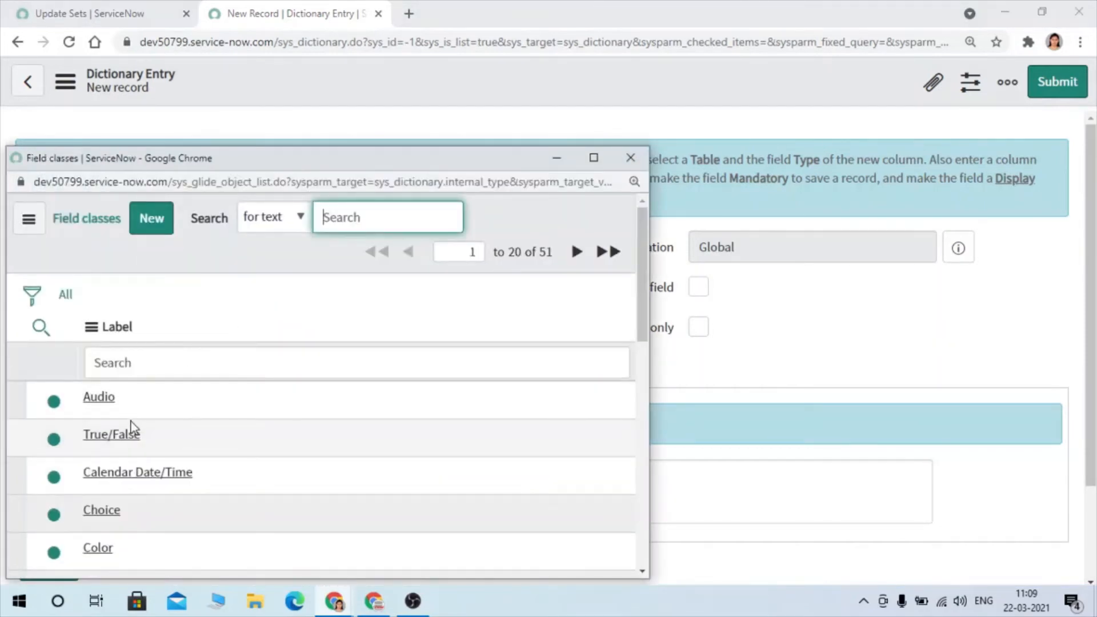
left_click(115, 435)
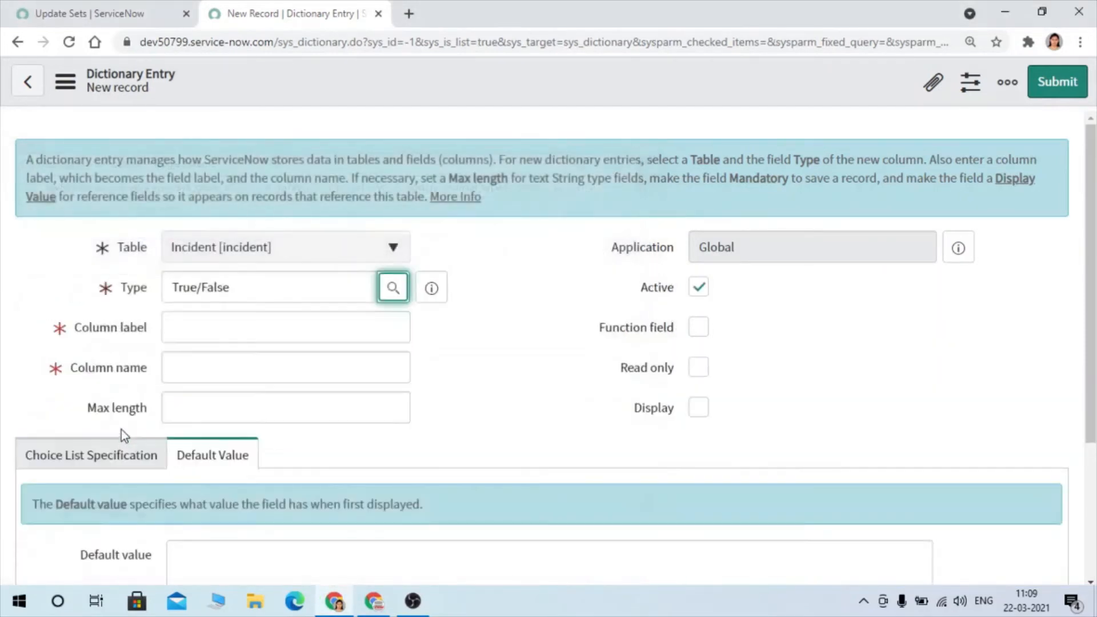
- Set the new dictionary entry's column label to Sample Field and submit the entry
left_click(247, 325)
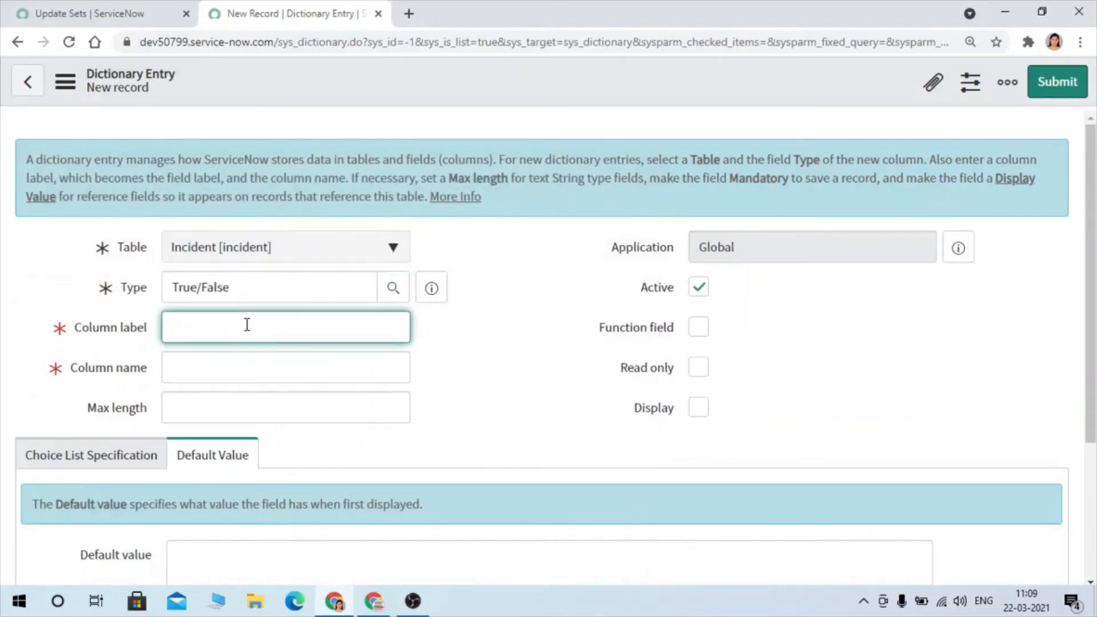
type("Sample Field")
left_click(592, 371)
scroll(592, 371, "down", 3)
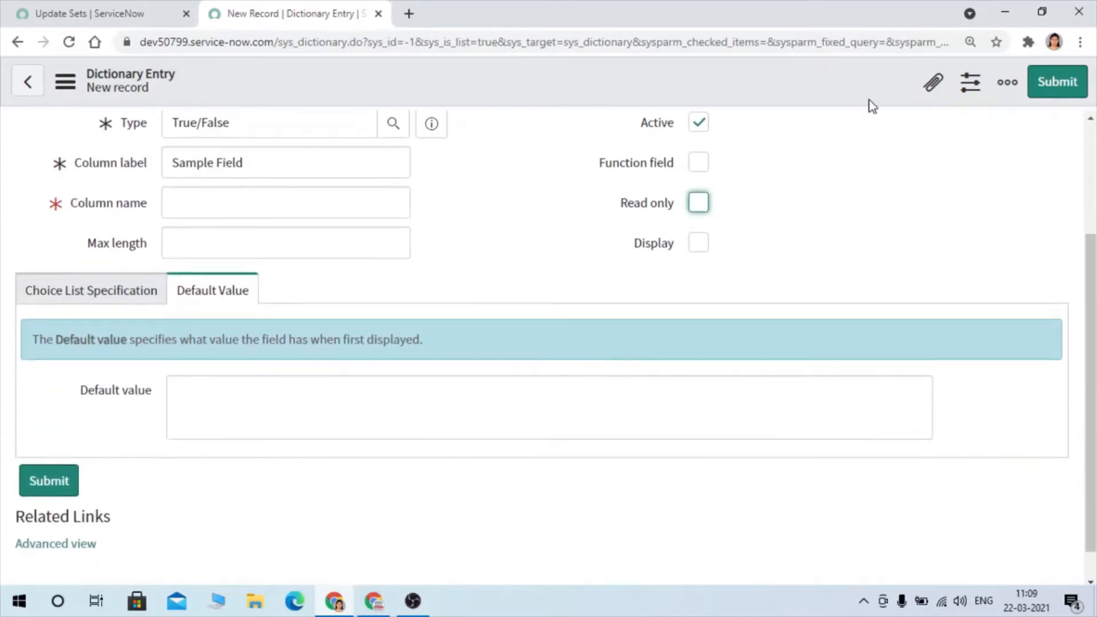
left_click(951, 189)
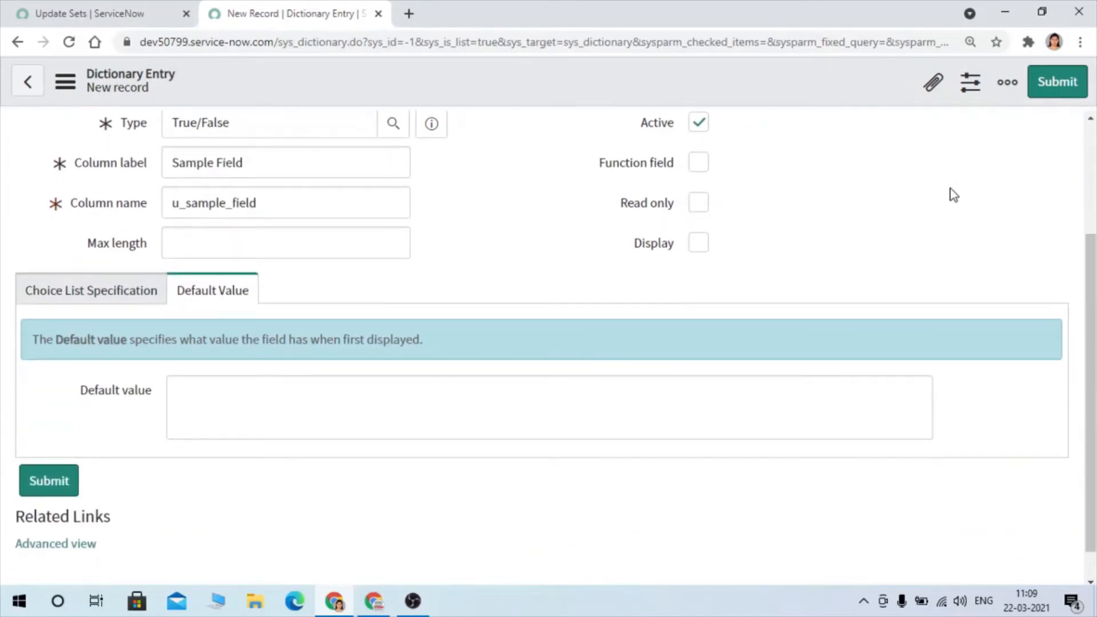
left_click(1054, 81)
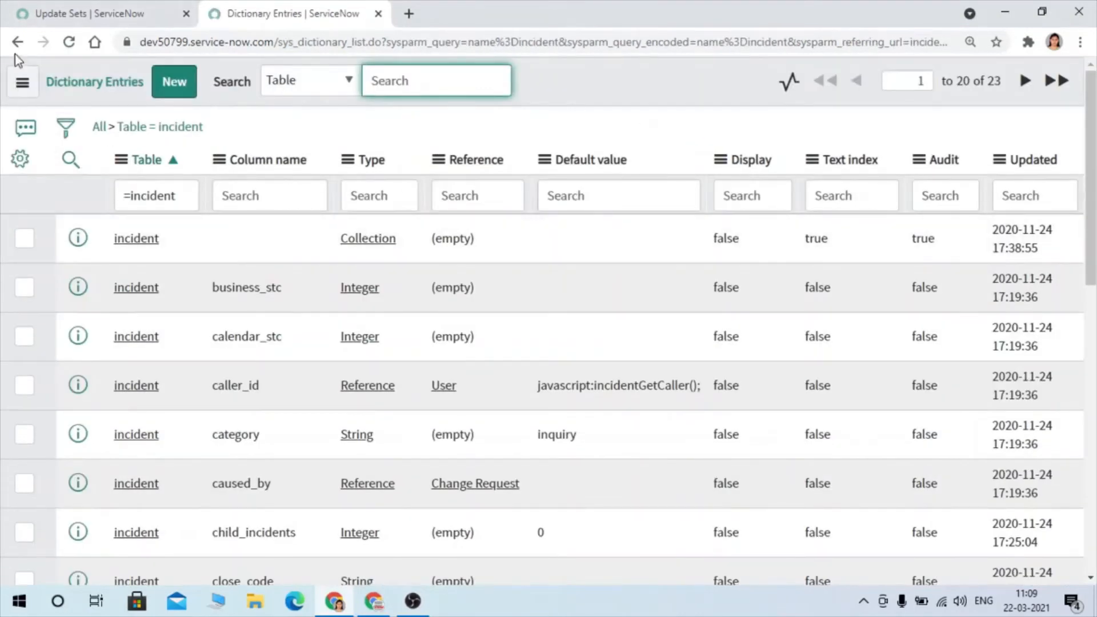
- Return to the Update Sets page and look up incident.LIST in the navigator to open the Incidents list in a new tab
left_click(16, 52)
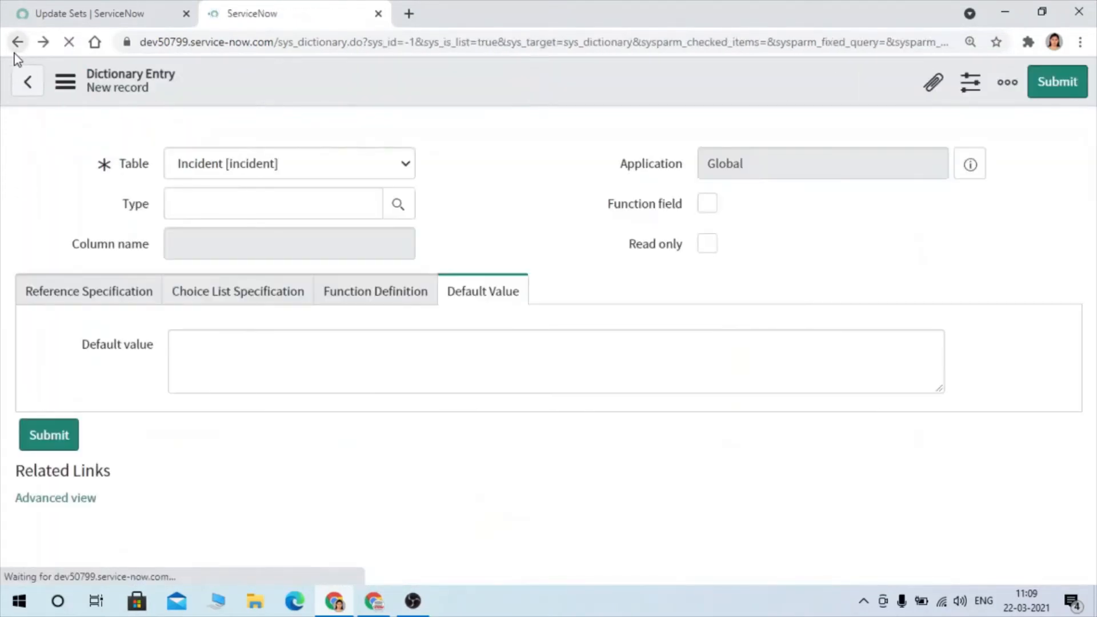
left_click(100, 12)
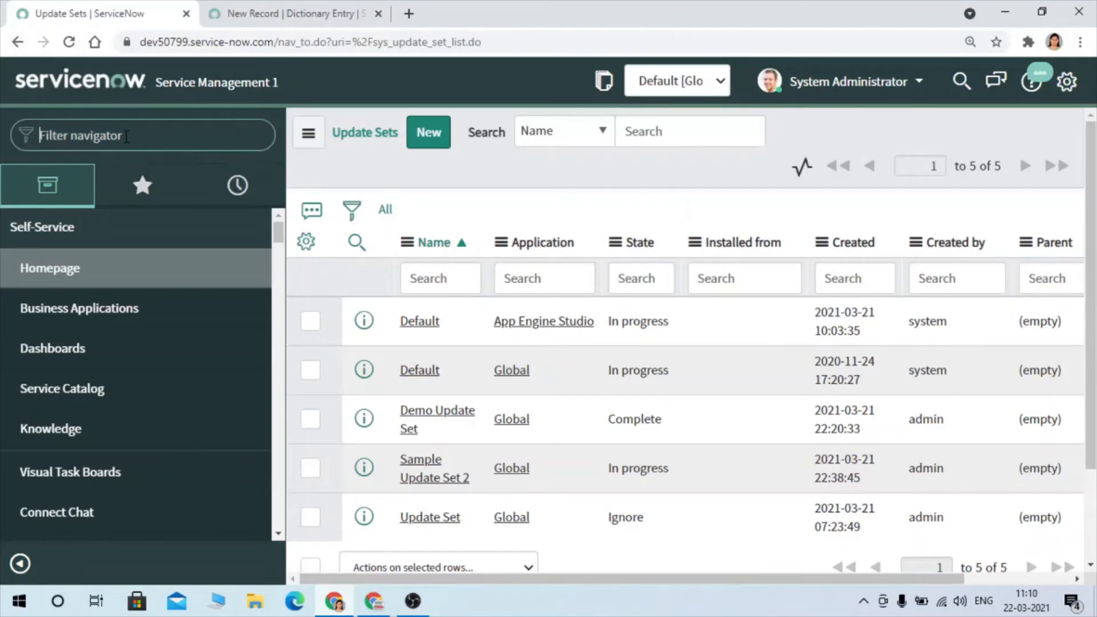
type("incident")
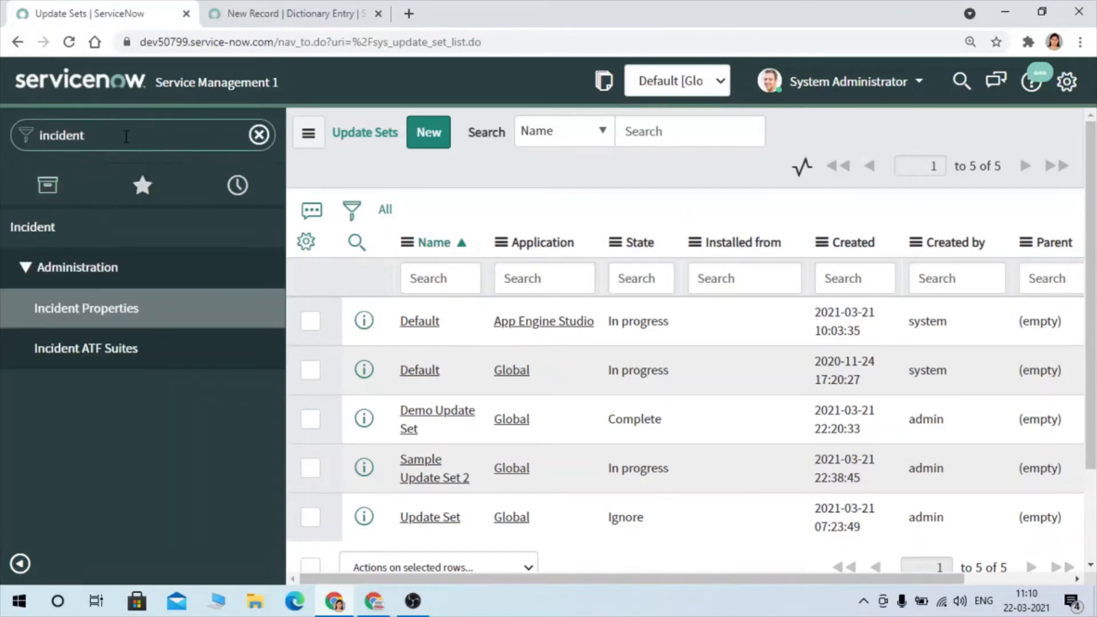
type(".LIST")
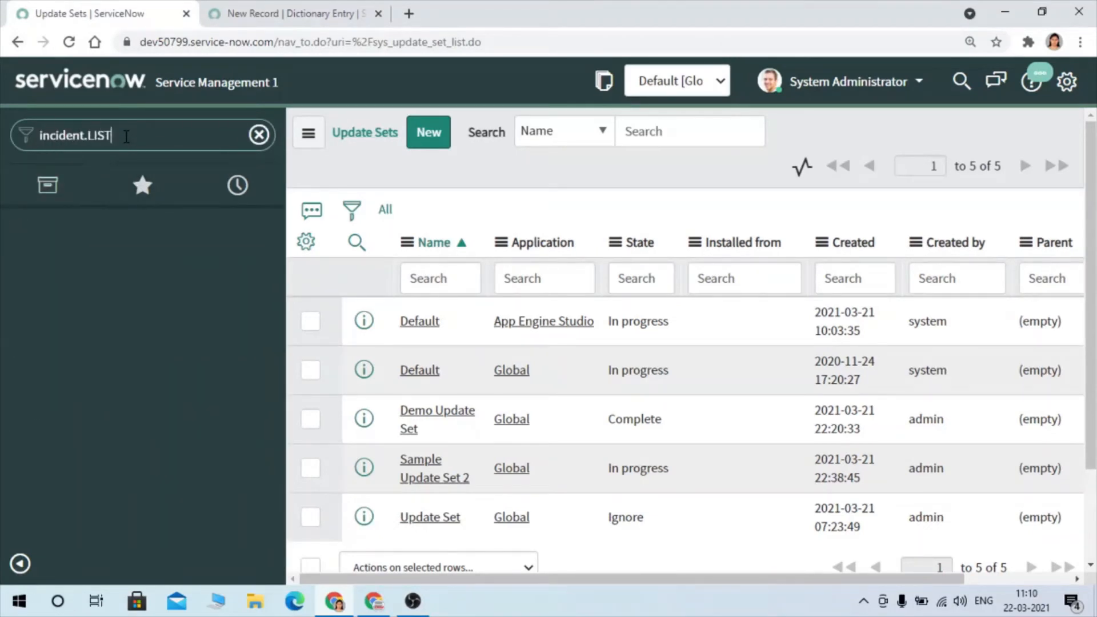
key("Return")
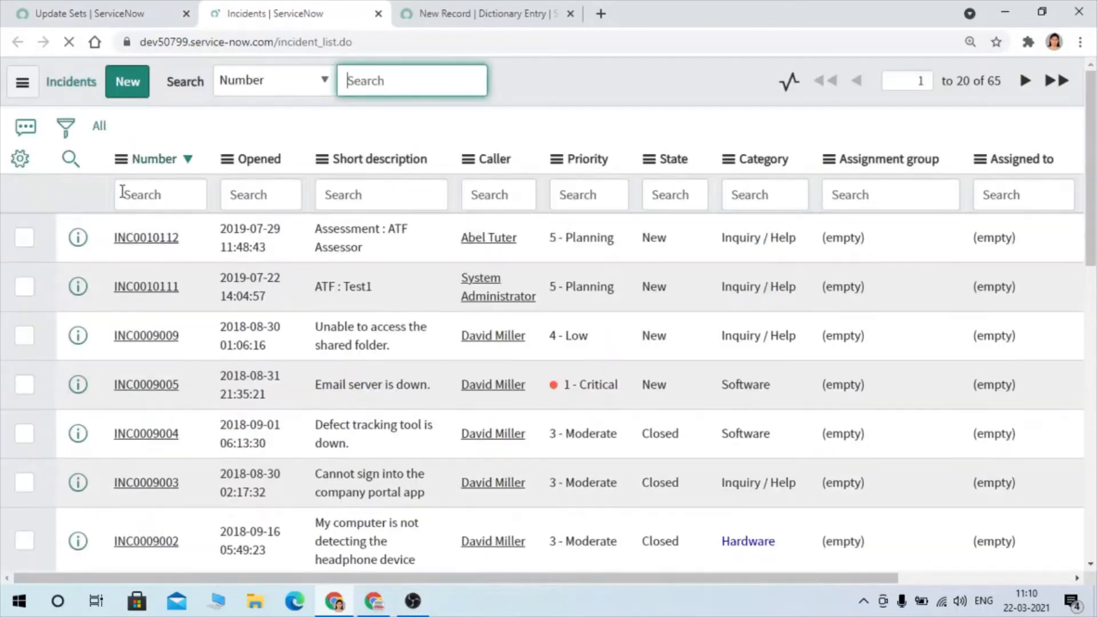
- Open the first incident of the list in a new tab and locate Sample Field on its form
right_click(120, 247)
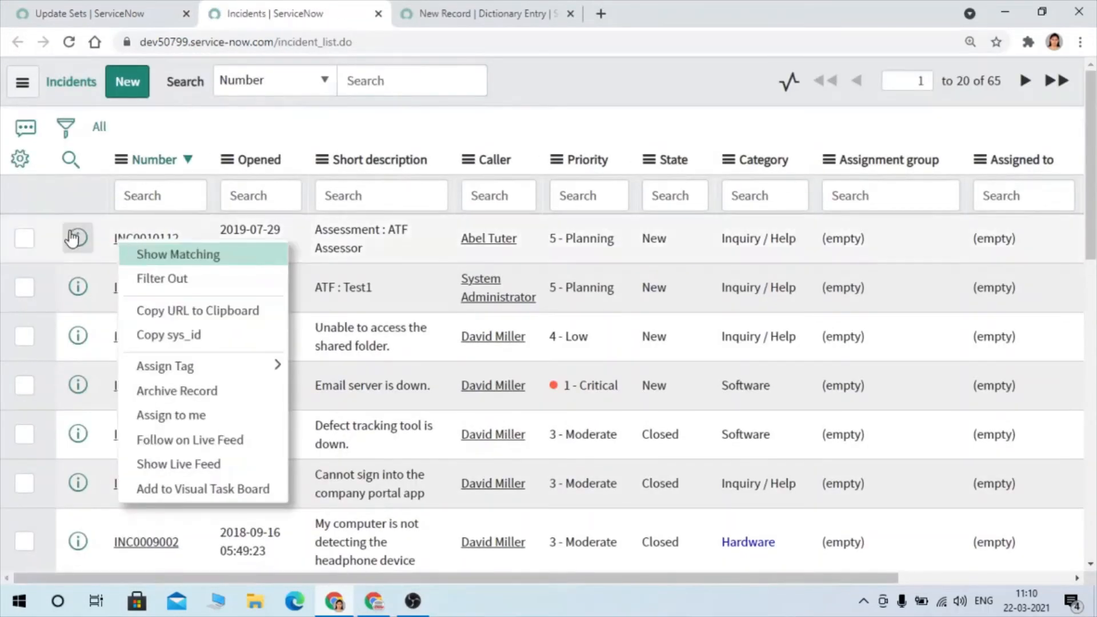
right_click(71, 235)
left_click(116, 245)
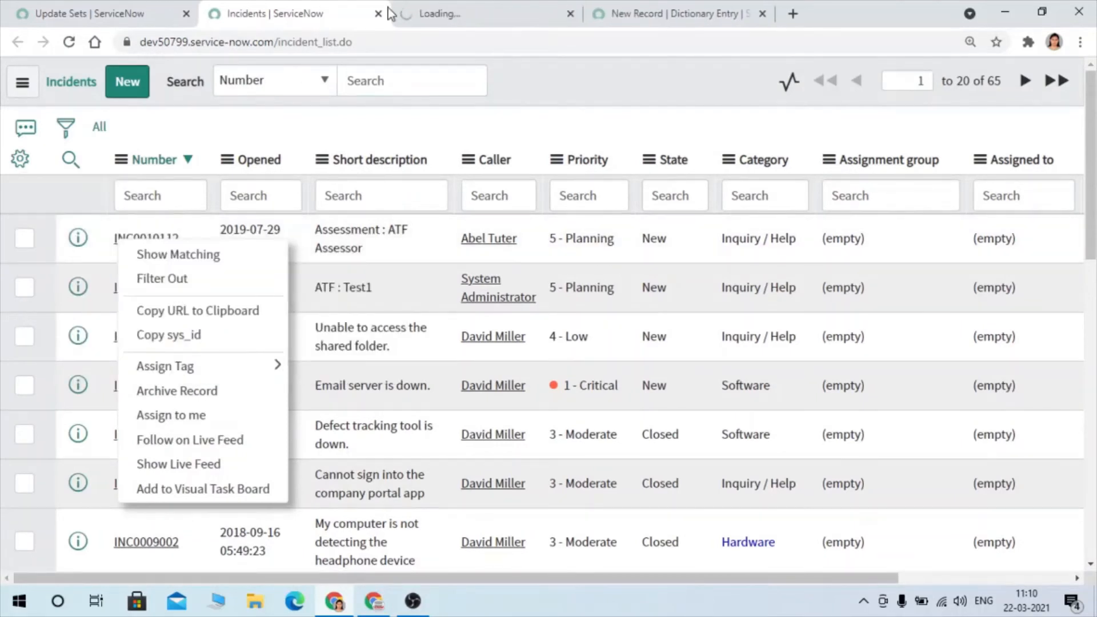
left_click(456, 8)
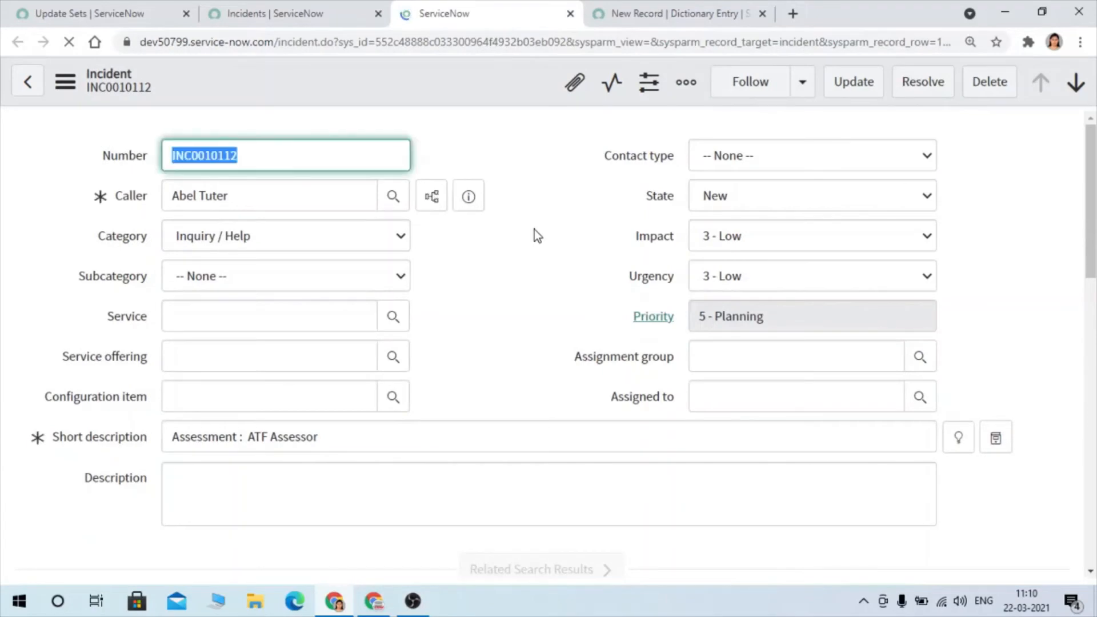
scroll(534, 230, "down", 7)
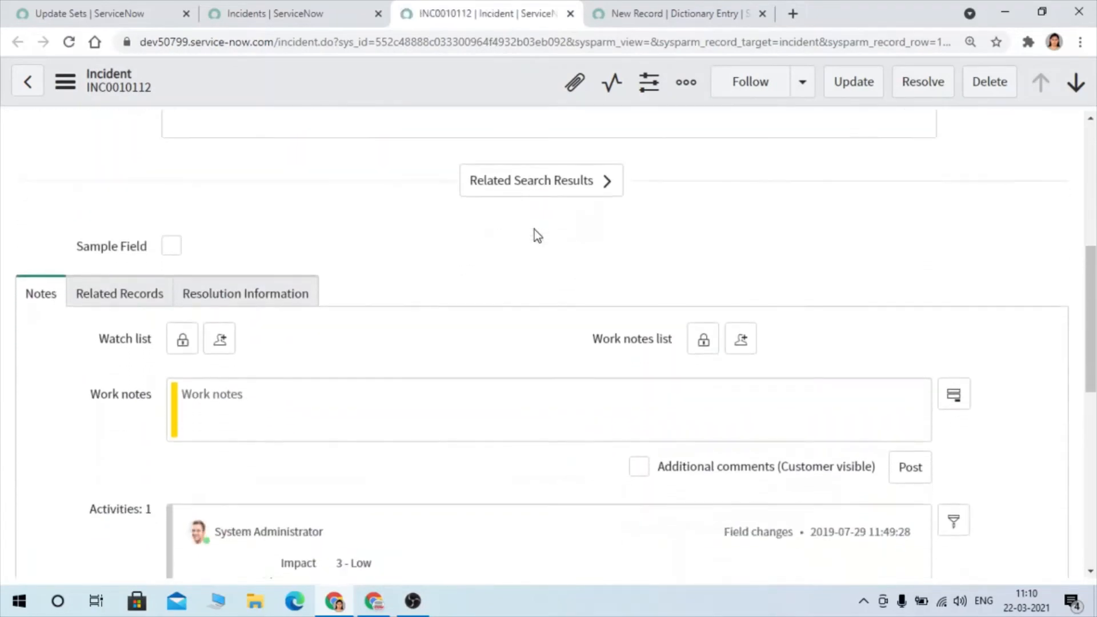
- Open the Form Layout configuration of the Incident form
right_click(387, 71)
mouse_move(514, 439)
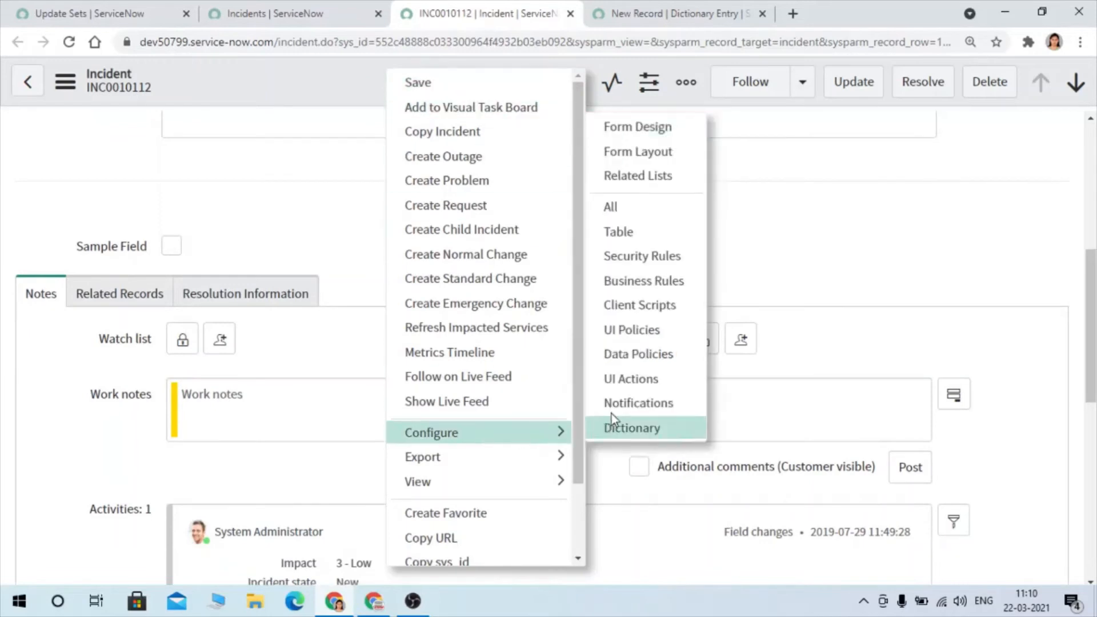
left_click(636, 160)
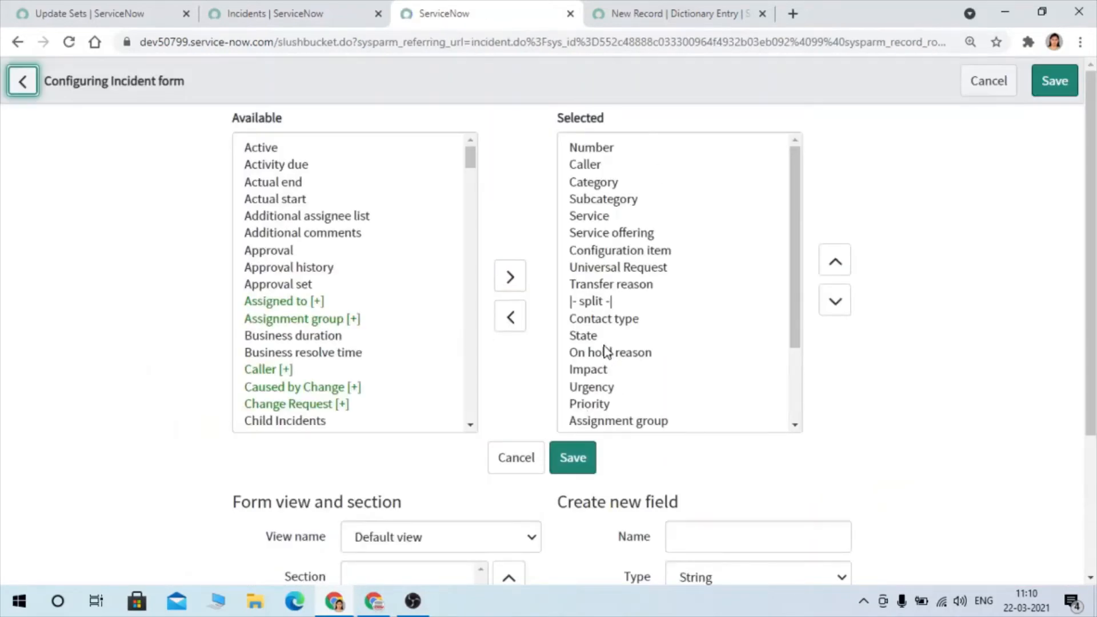
- Move Sample Field up above Short description in the selected fields and save the form layout
scroll(607, 351, "down", 1)
scroll(629, 412, "down", 2)
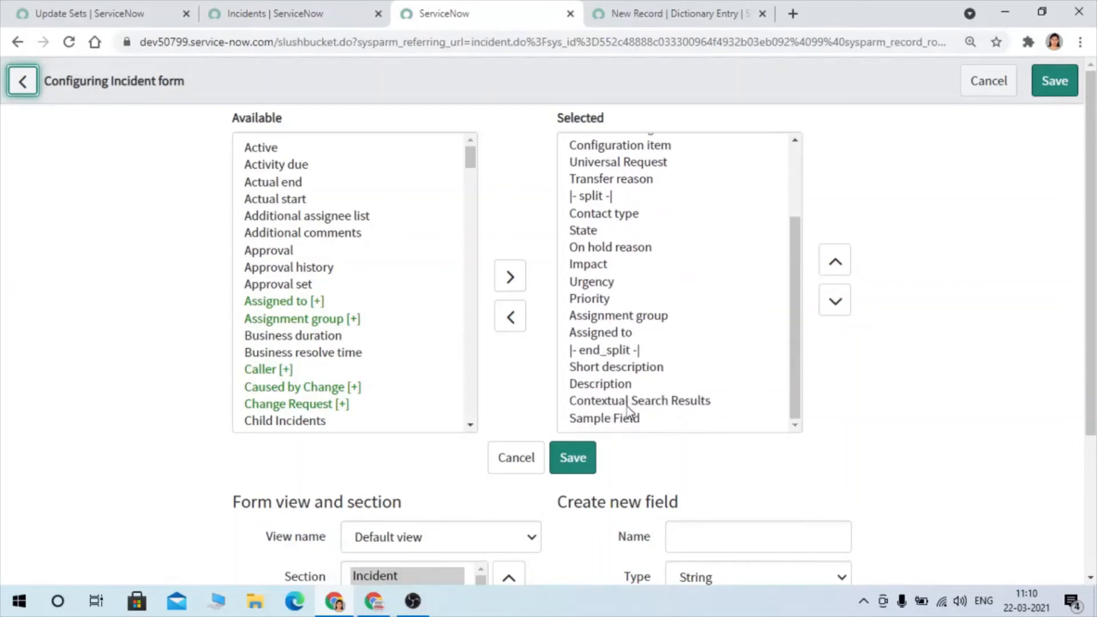
left_click(615, 420)
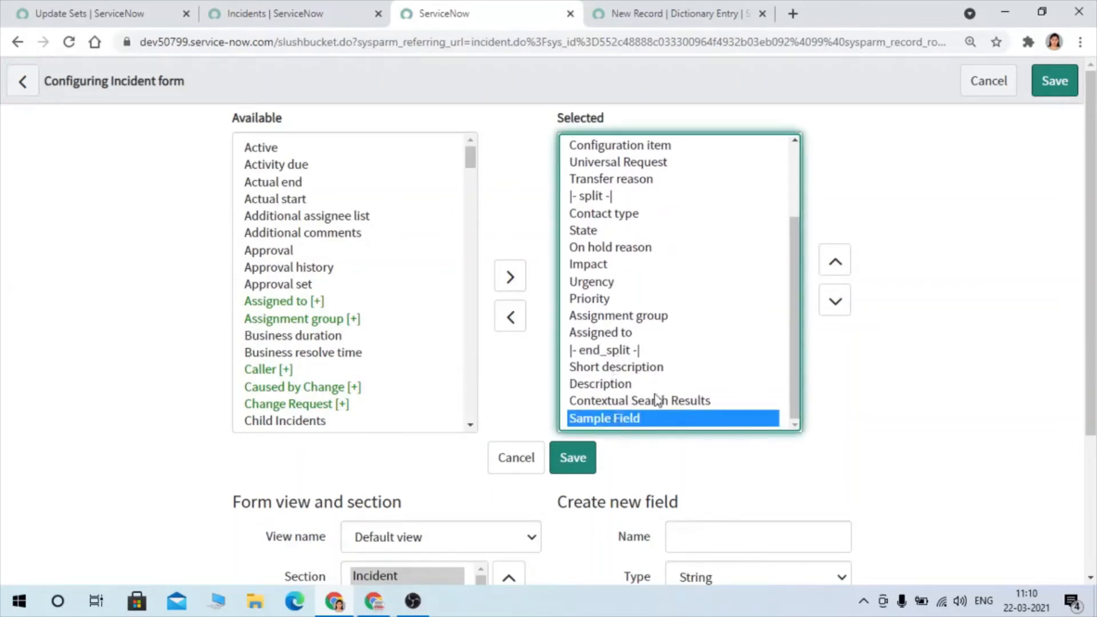
left_click(836, 261)
left_click(836, 261)
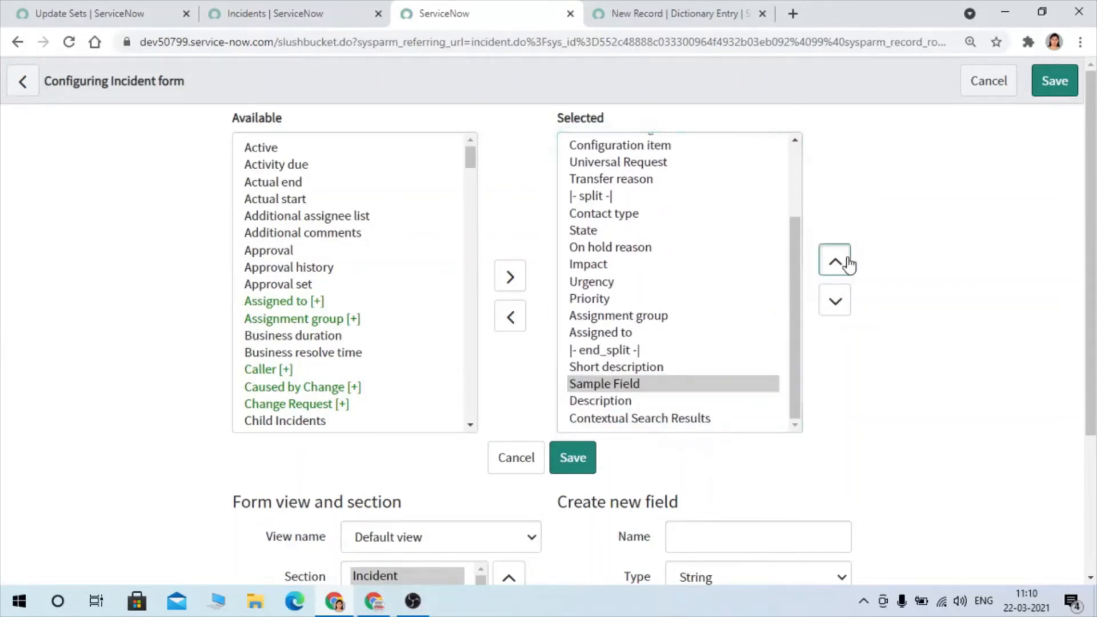
left_click(836, 262)
left_click(572, 459)
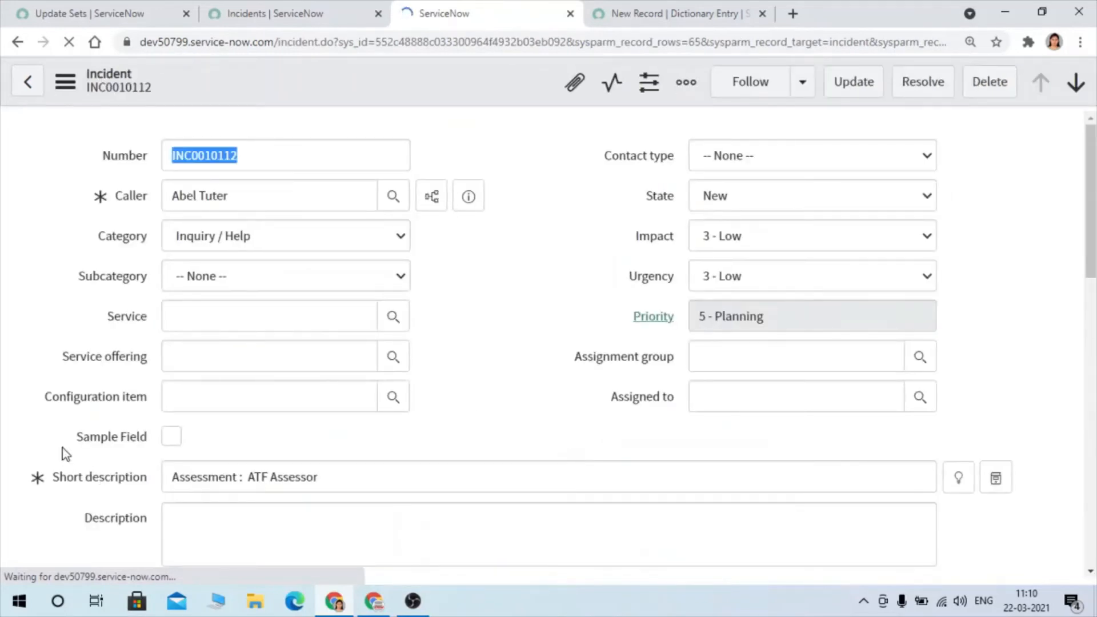
- Return to the Update Sets list and open Sample Update Set 2 in a new tab
left_click(75, 6)
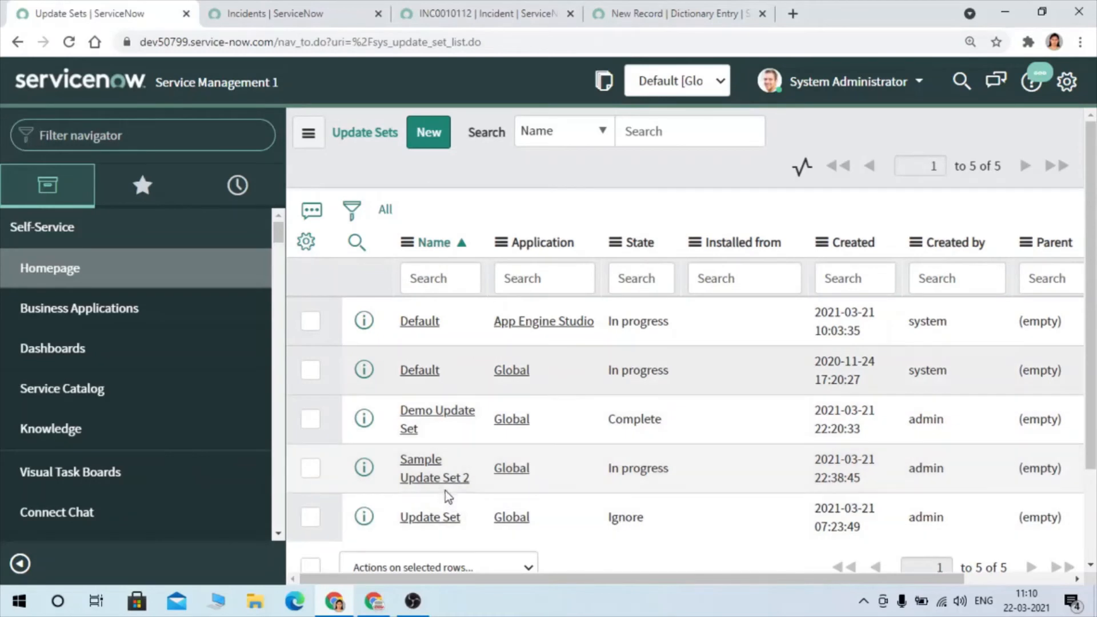
left_click(436, 486, "ctrl")
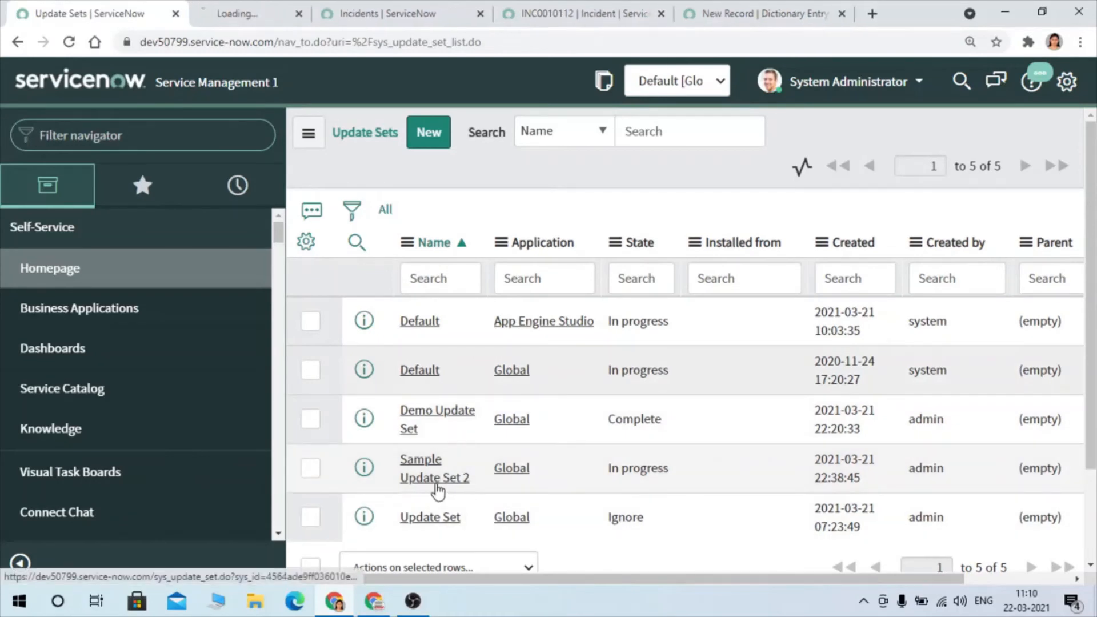
left_click(261, 8)
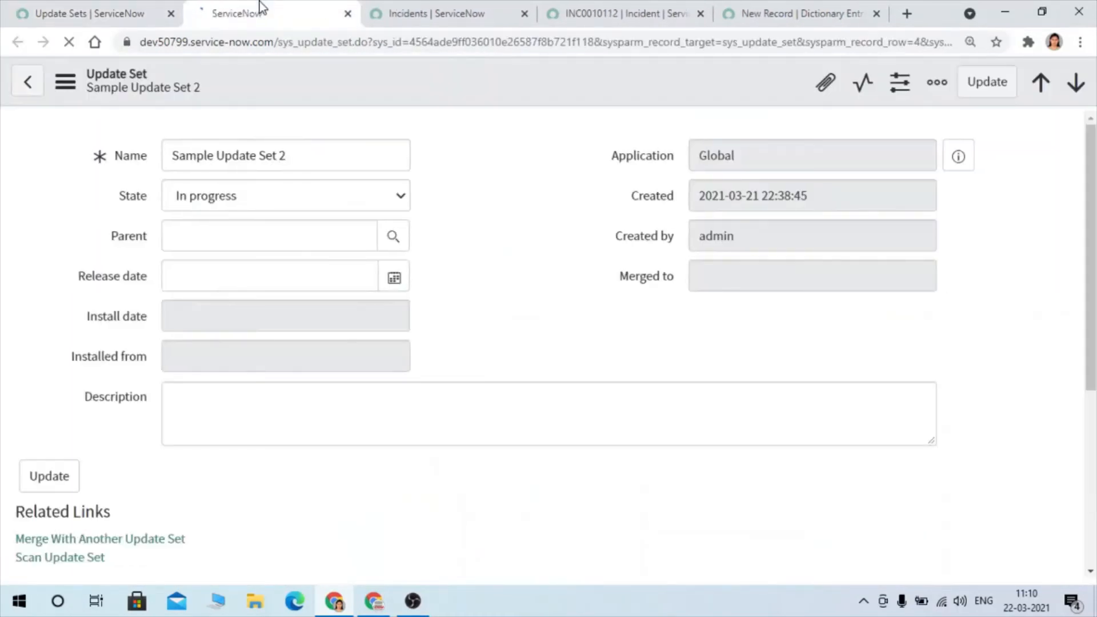
- Set the state of Sample Update Set 2 to Complete and save the record
left_click(269, 192)
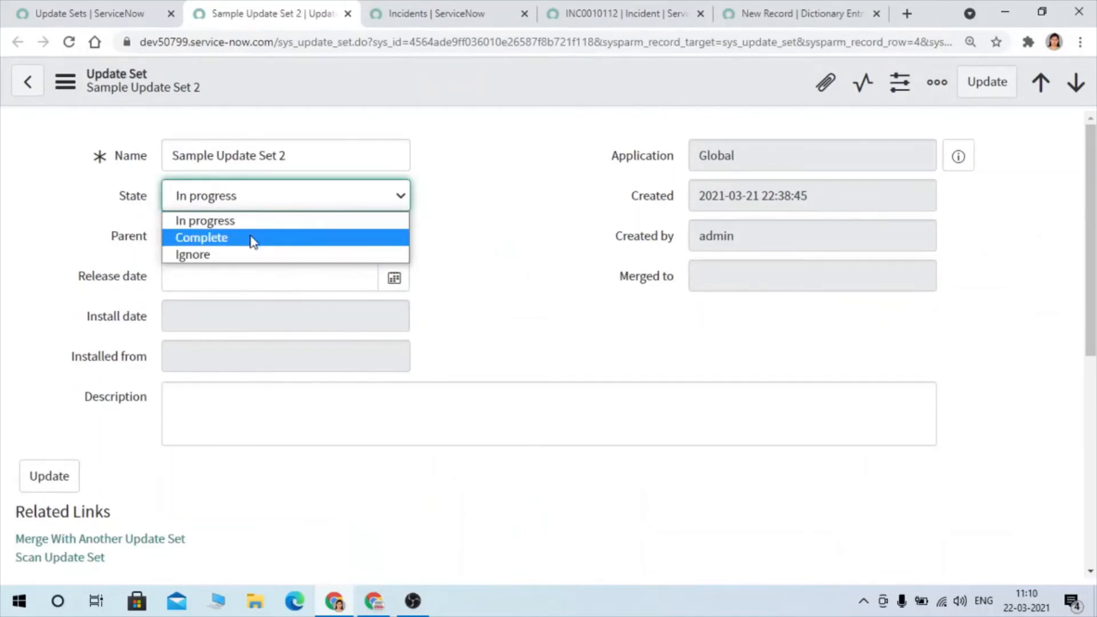
left_click(249, 238)
right_click(517, 94)
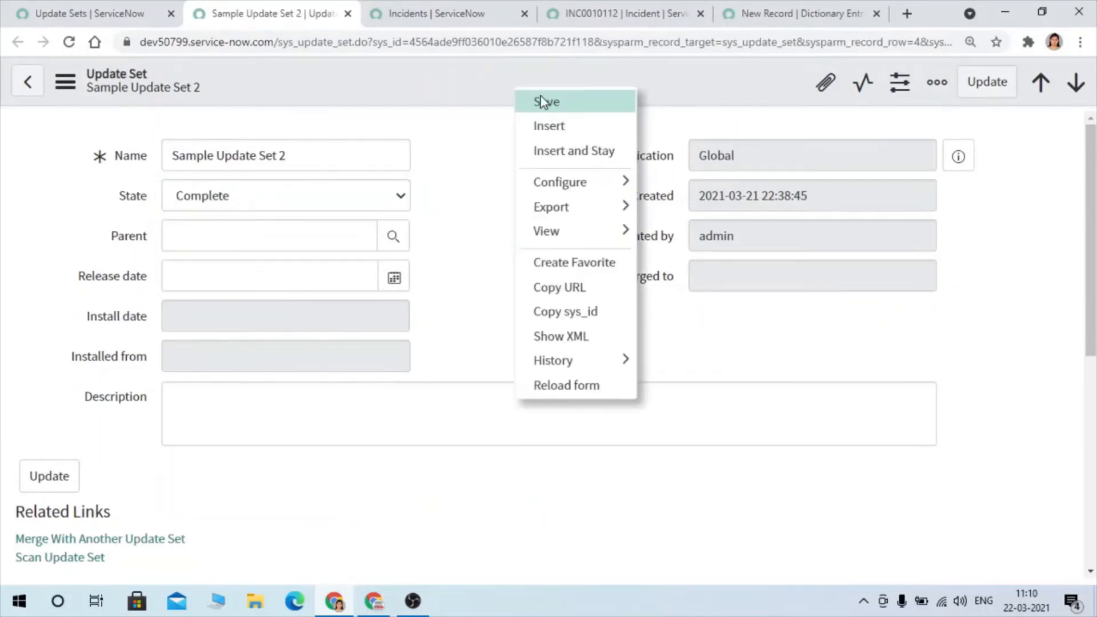
left_click(564, 108)
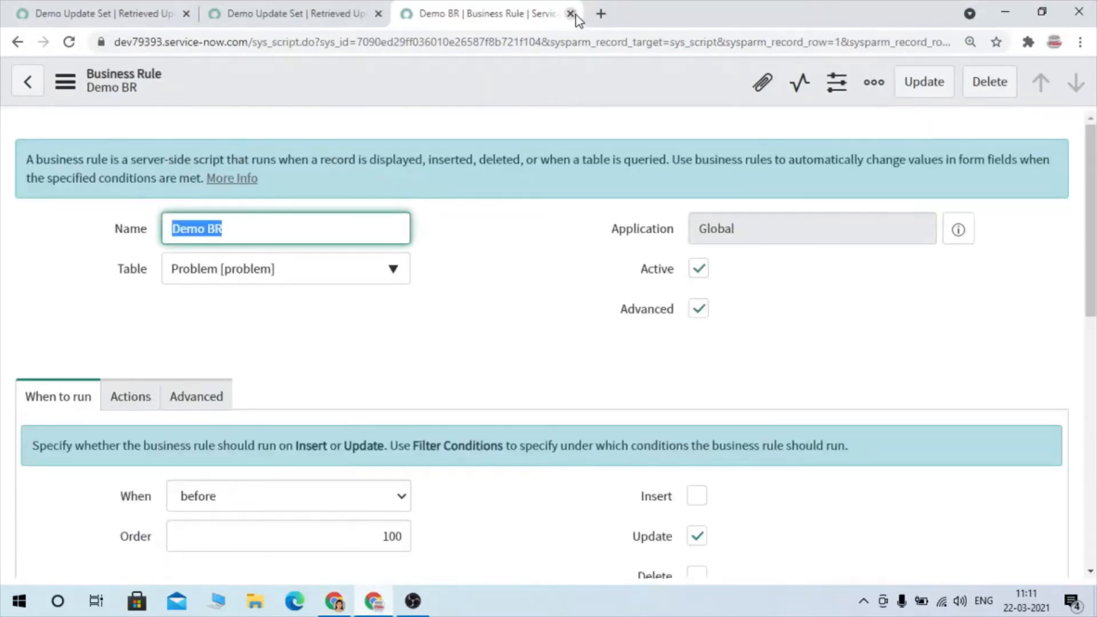
- In the dev79393 instance, close the Demo BR tab and the extra Demo Update Set tab, and reload the remaining page
left_click(570, 14)
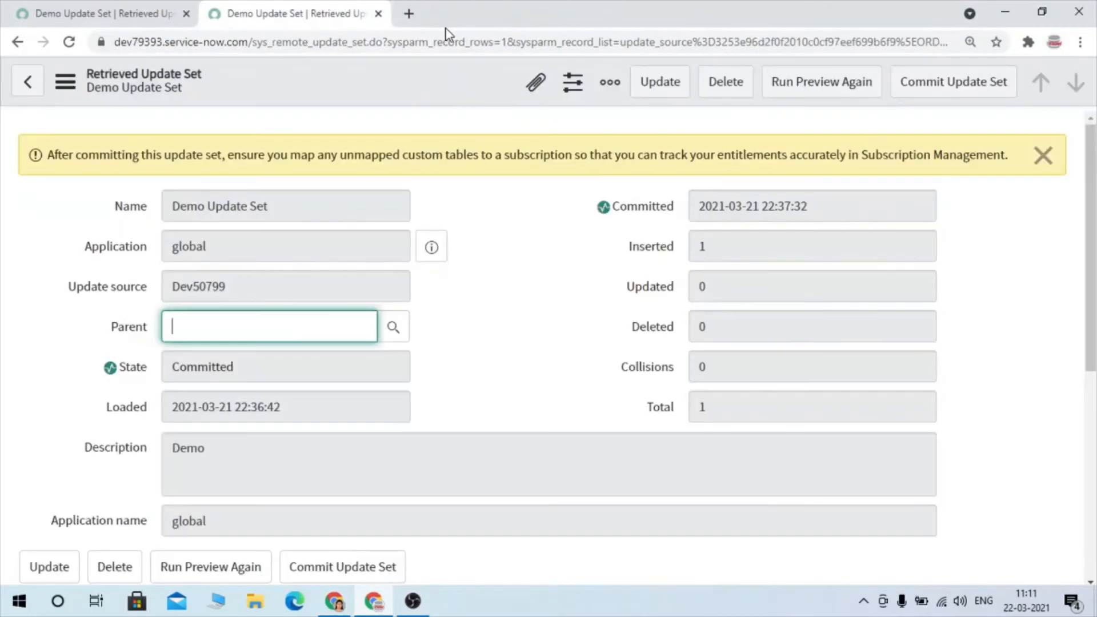
left_click(378, 15)
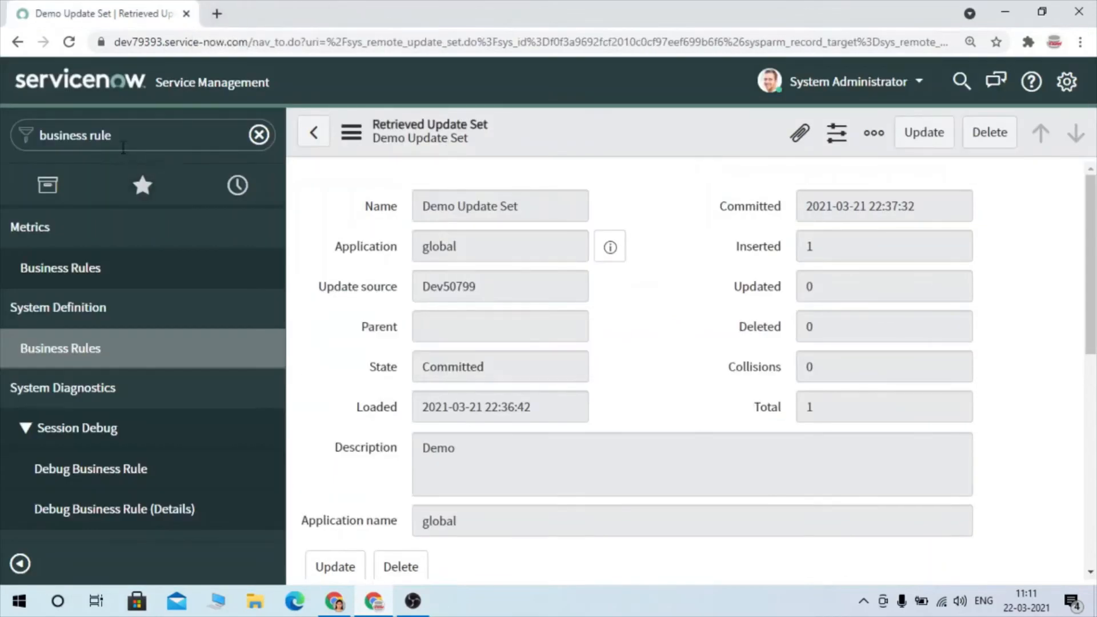
left_click(120, 142)
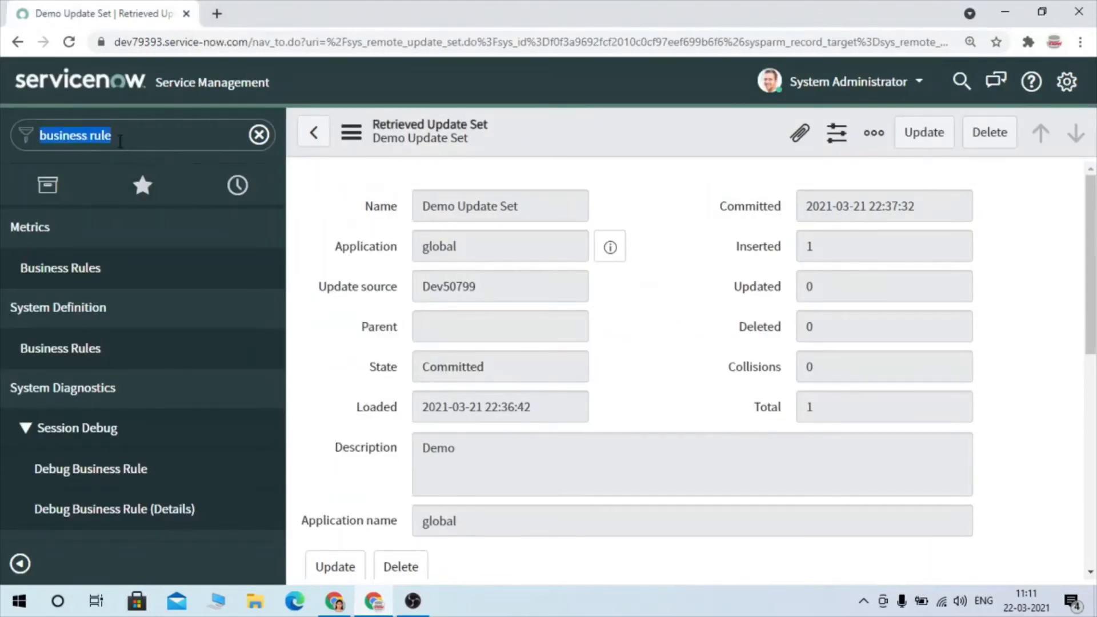
left_click(63, 42)
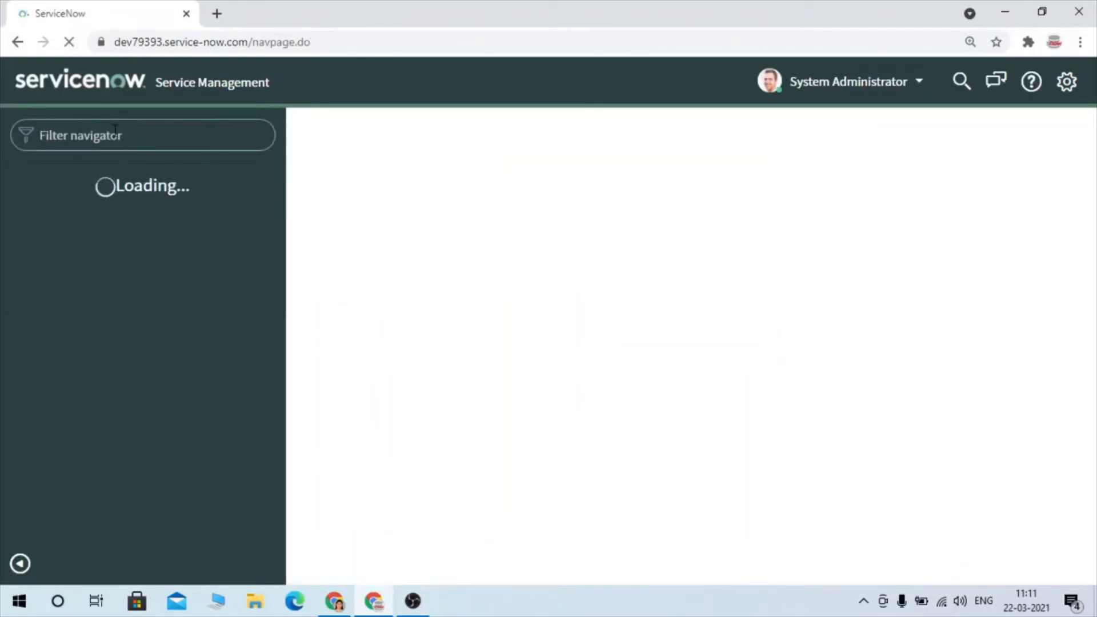
double_click(149, 43)
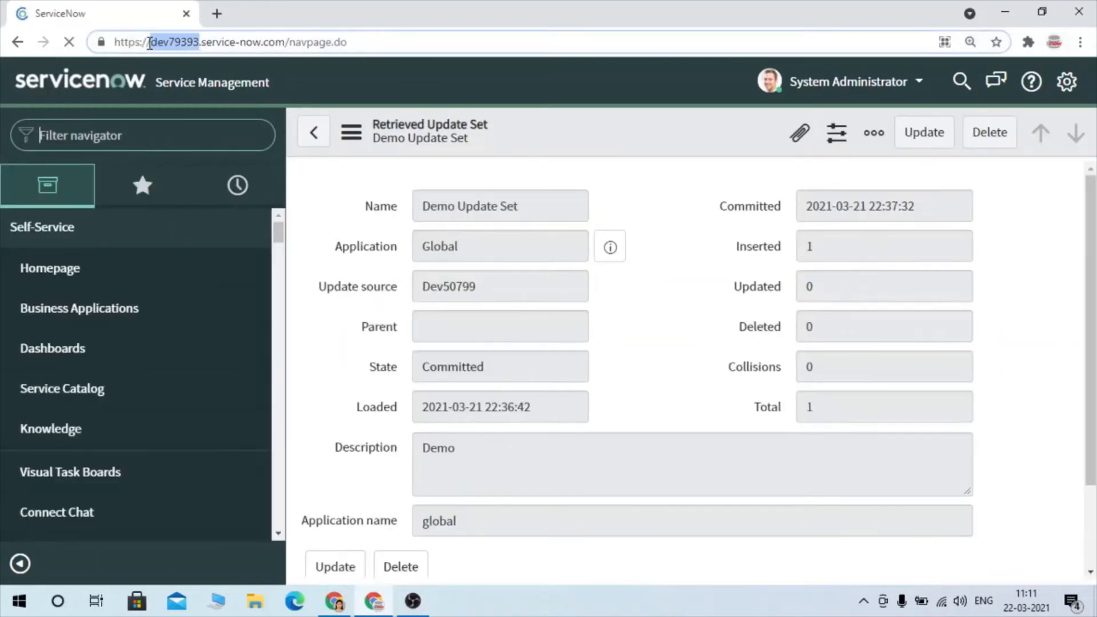
left_click(135, 138)
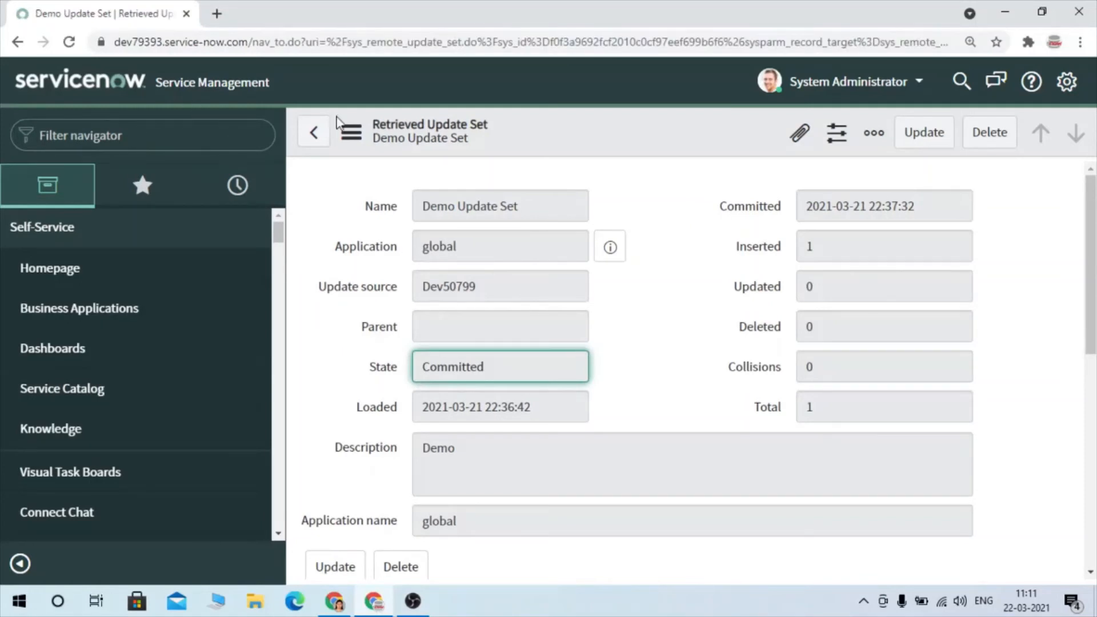
- Switch back to the Service Management 1 instance and export Sample Update Set 2 to XML
key("alt+Tab")
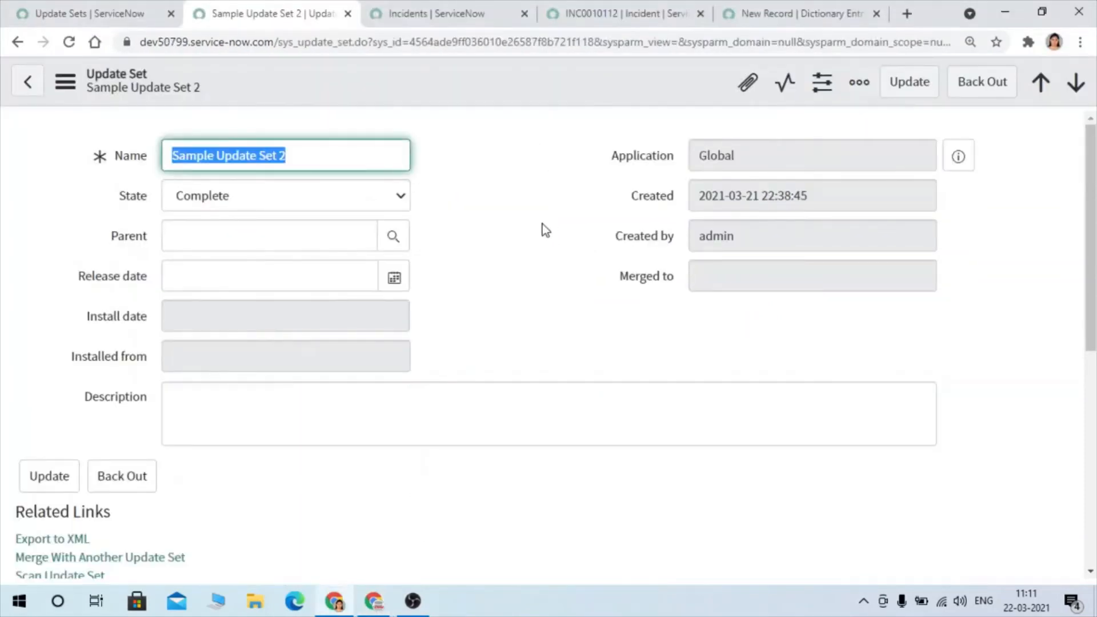
scroll(379, 268, "down", 5)
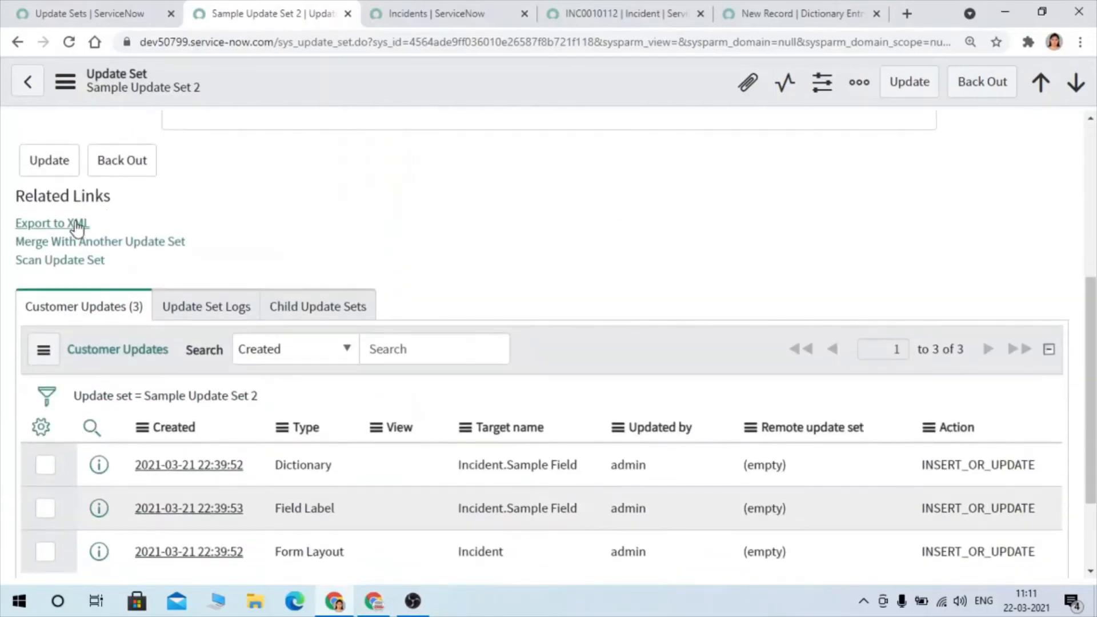
left_click(51, 224)
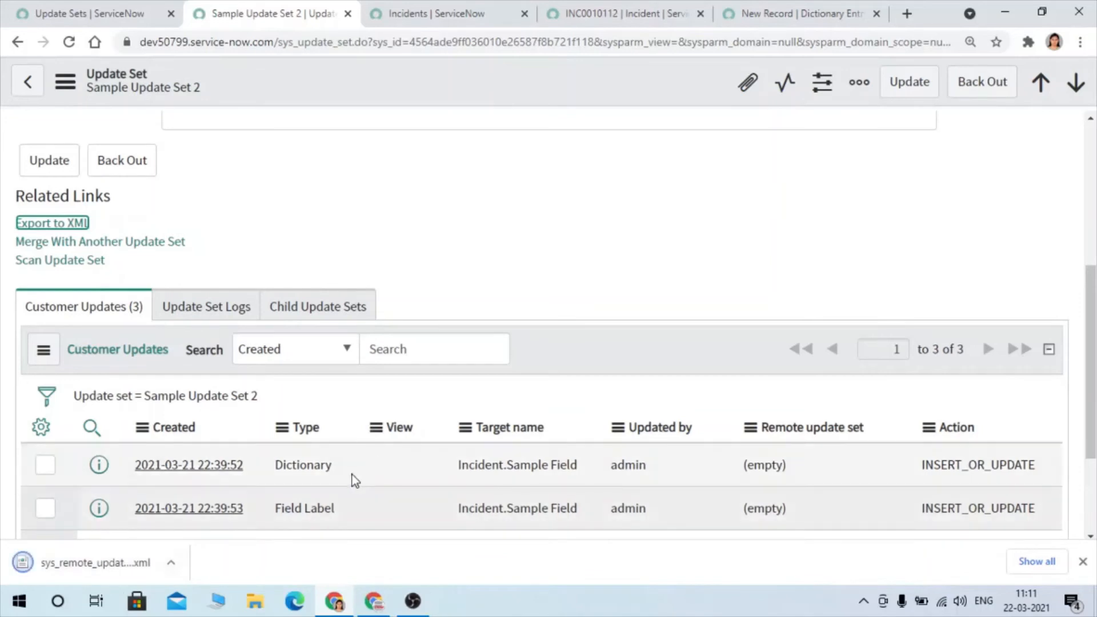
- Switch to the dev79393 instance, look up update set in the navigator, and start an XML import from the Retrieved Update Sets list
left_click(374, 601)
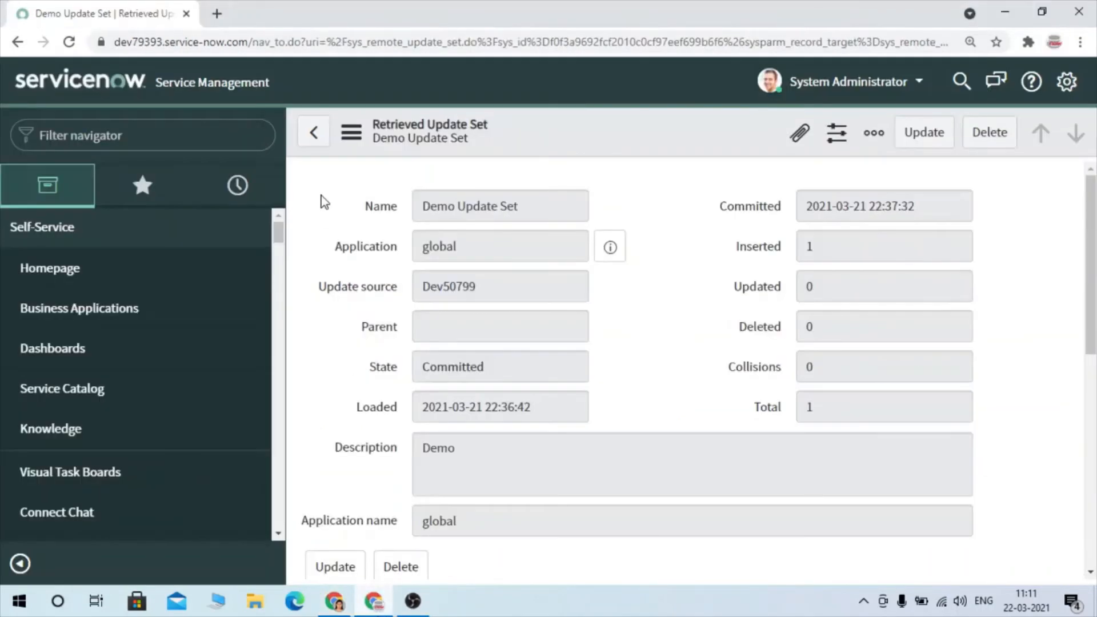
left_click(108, 132)
type("up")
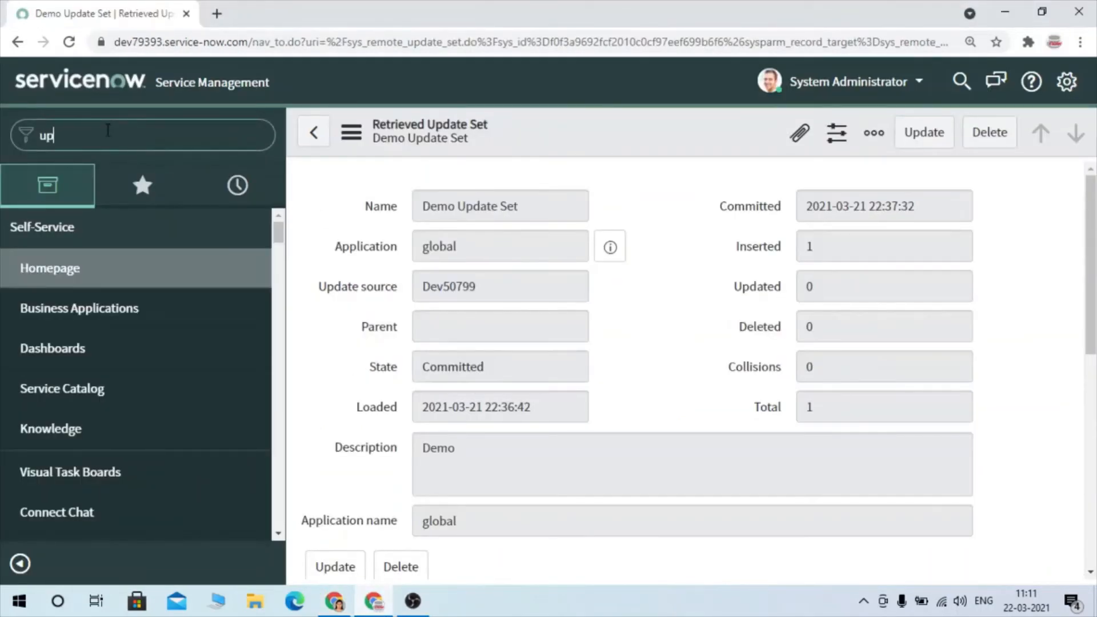
type("date set")
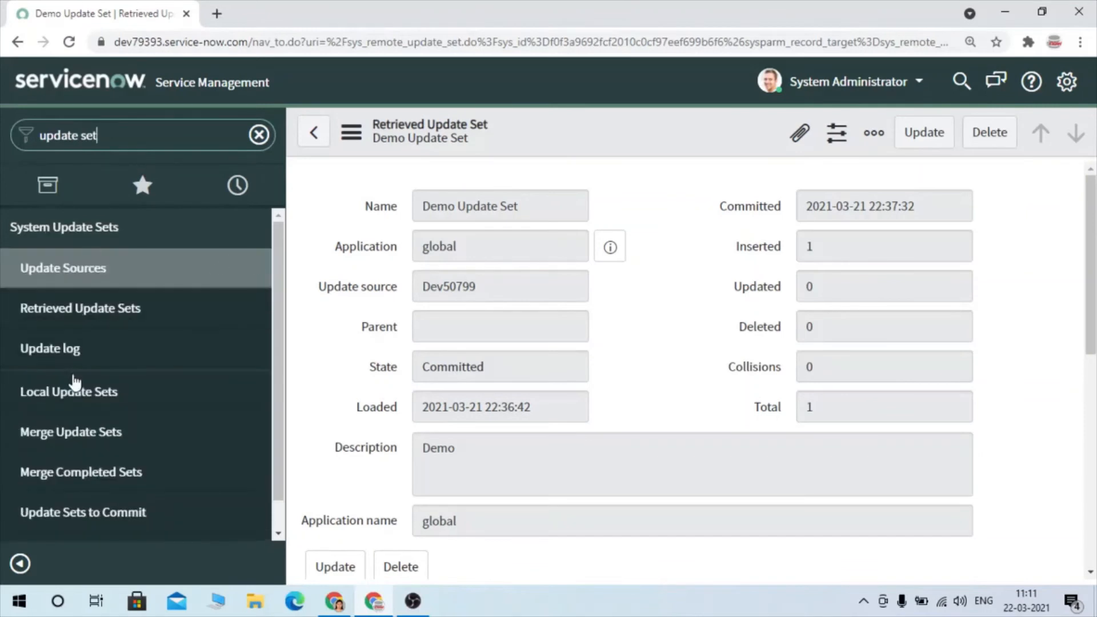
left_click(70, 323)
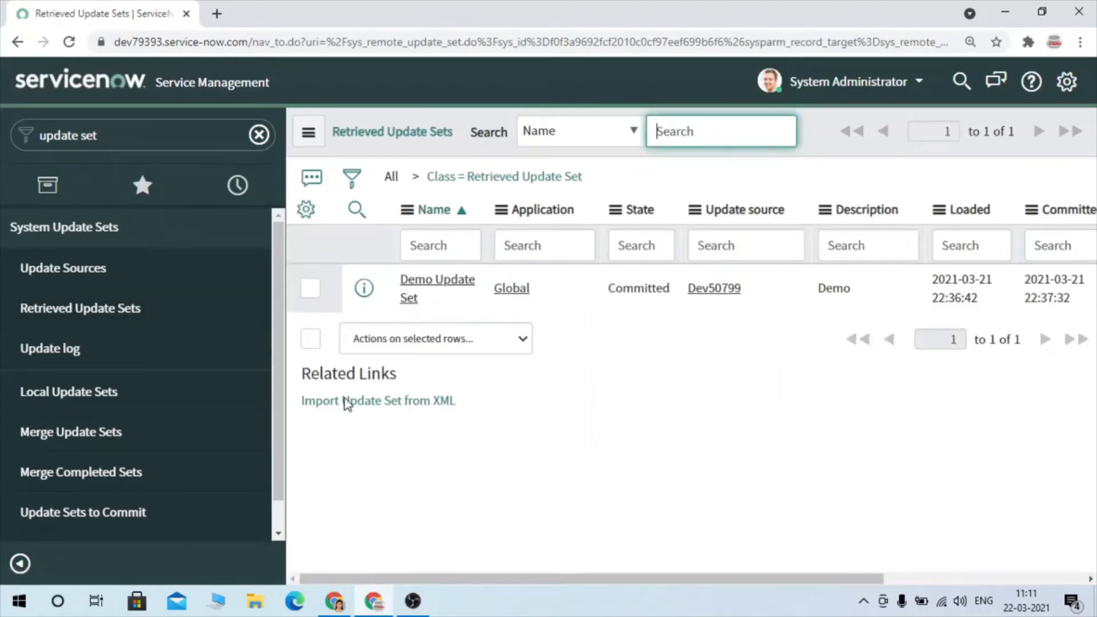
left_click(419, 405)
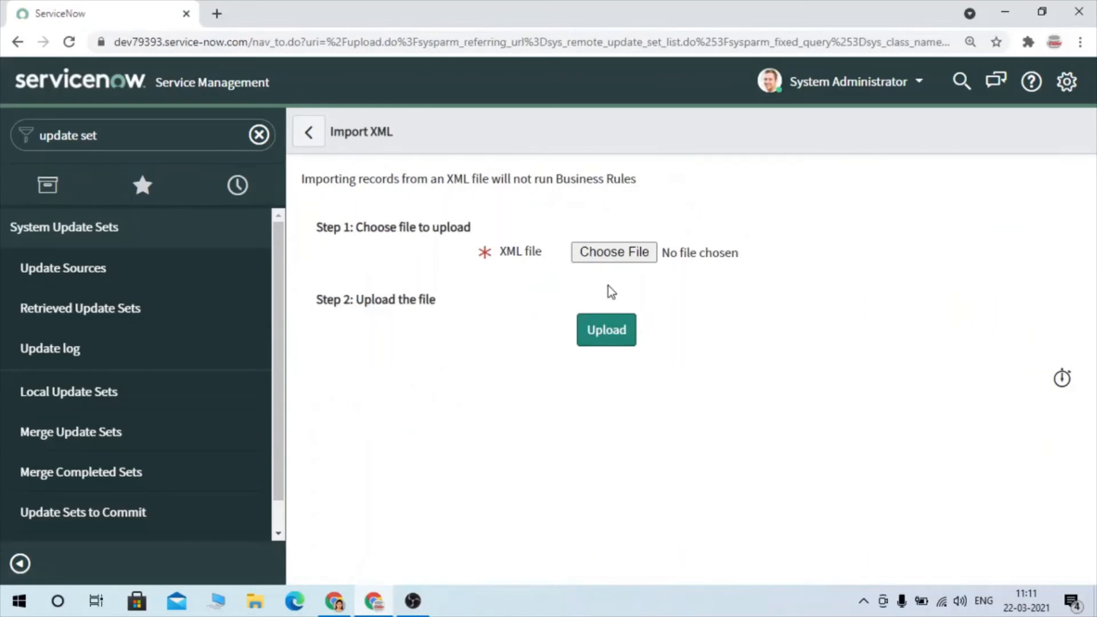
- Choose the exported sys_remote_update_set XML file from the Downloads folder and upload it to the dev79393 instance
left_click(607, 253)
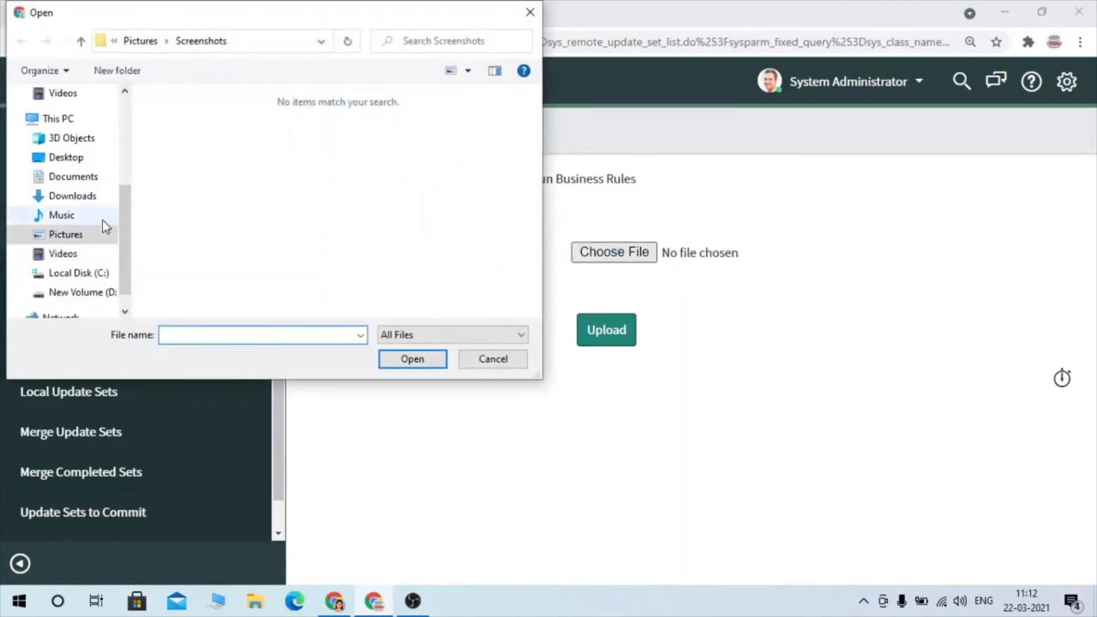
left_click(72, 196)
left_click(160, 143)
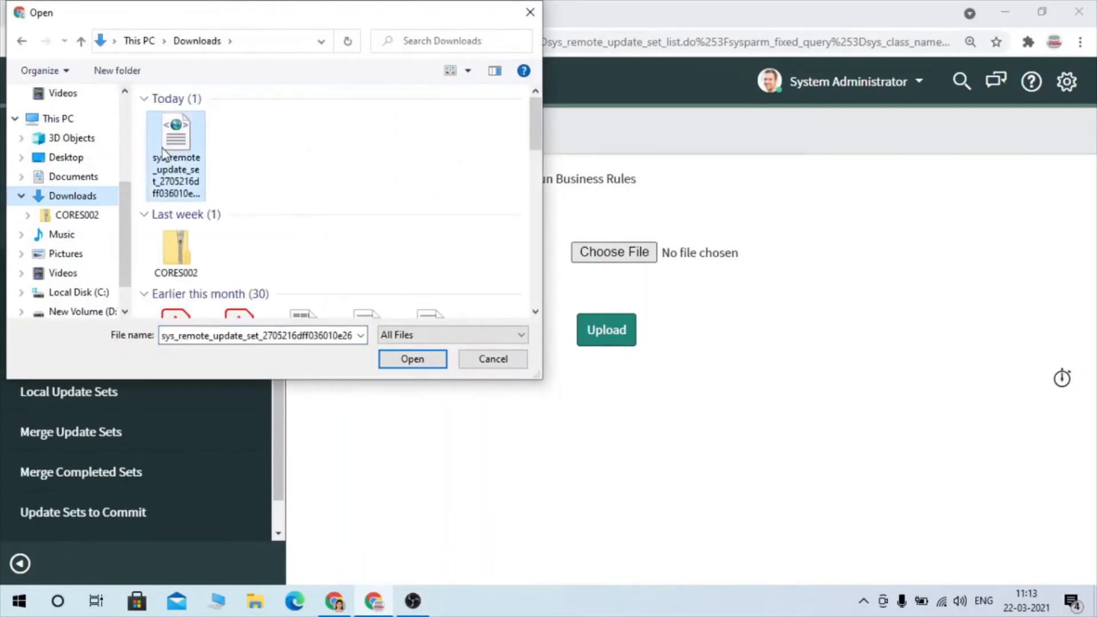
left_click(433, 362)
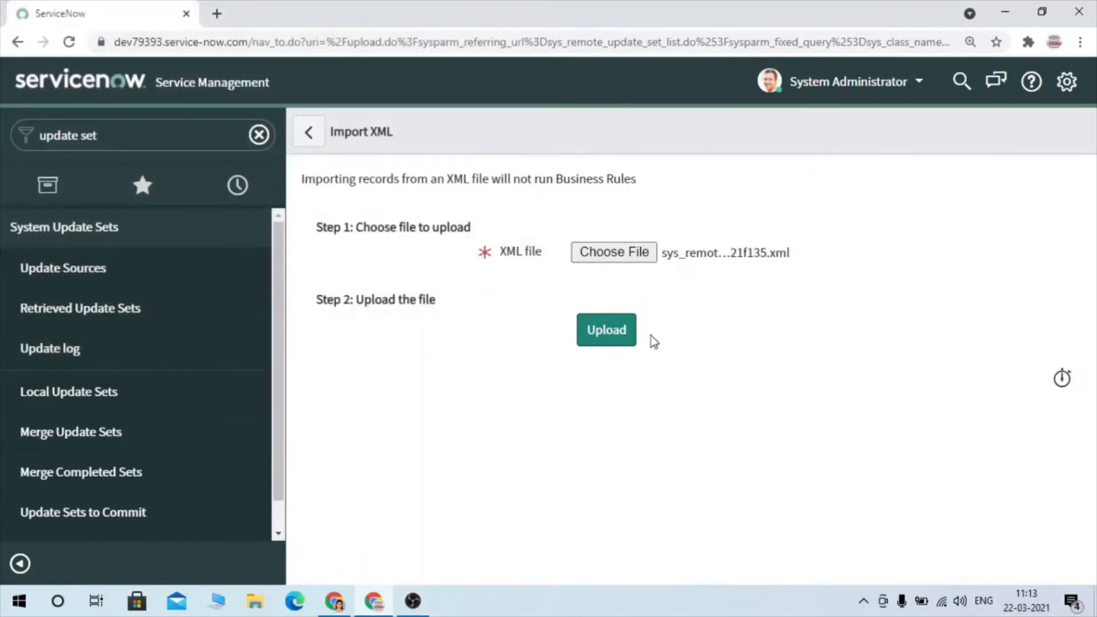
left_click(603, 337)
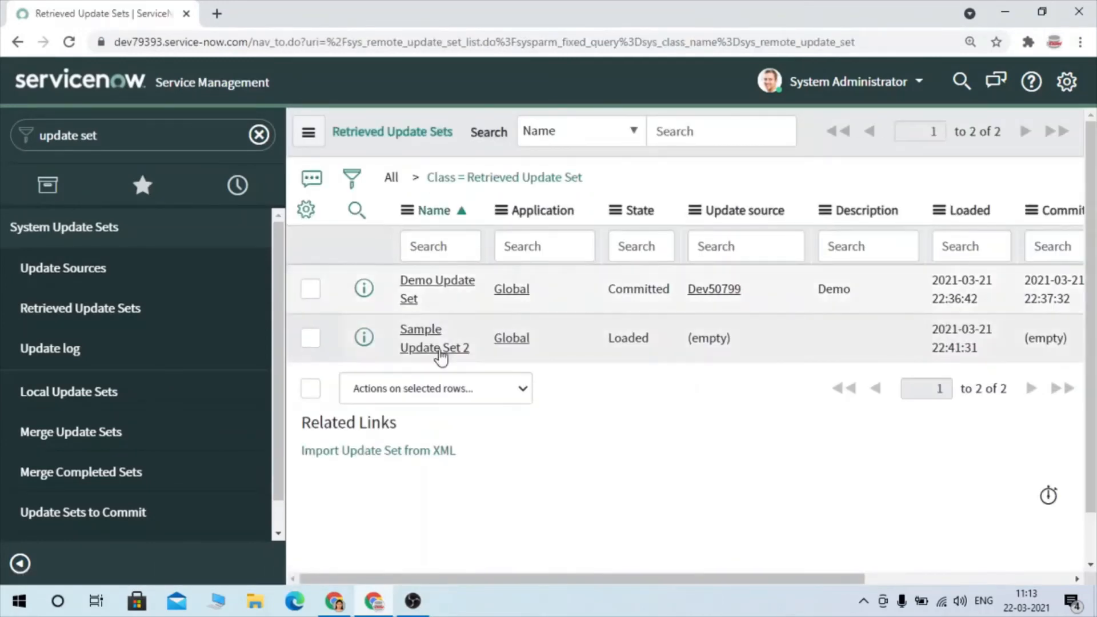
- Open the retrieved Sample Update Set 2, run its update set preview, and dismiss the preview dialog
left_click(414, 332)
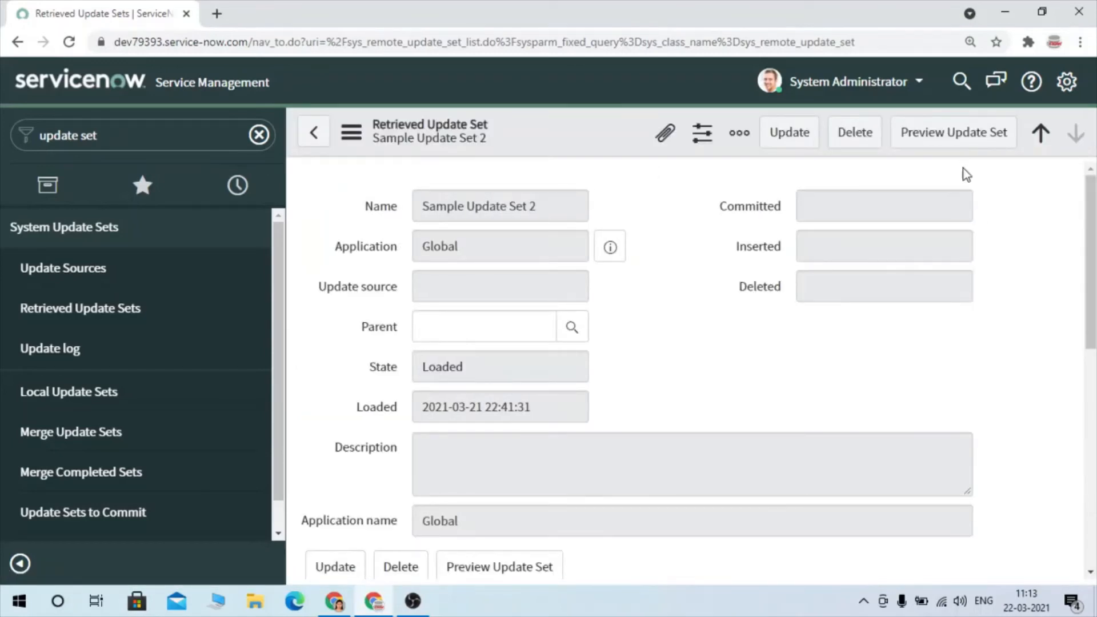
left_click(941, 147)
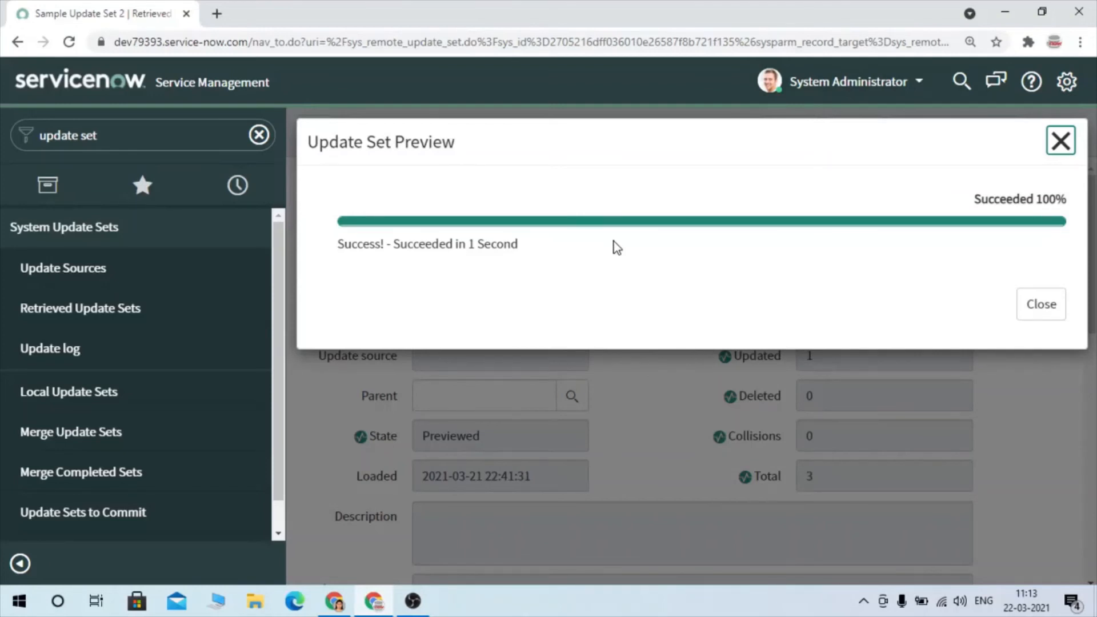
left_click(1058, 295)
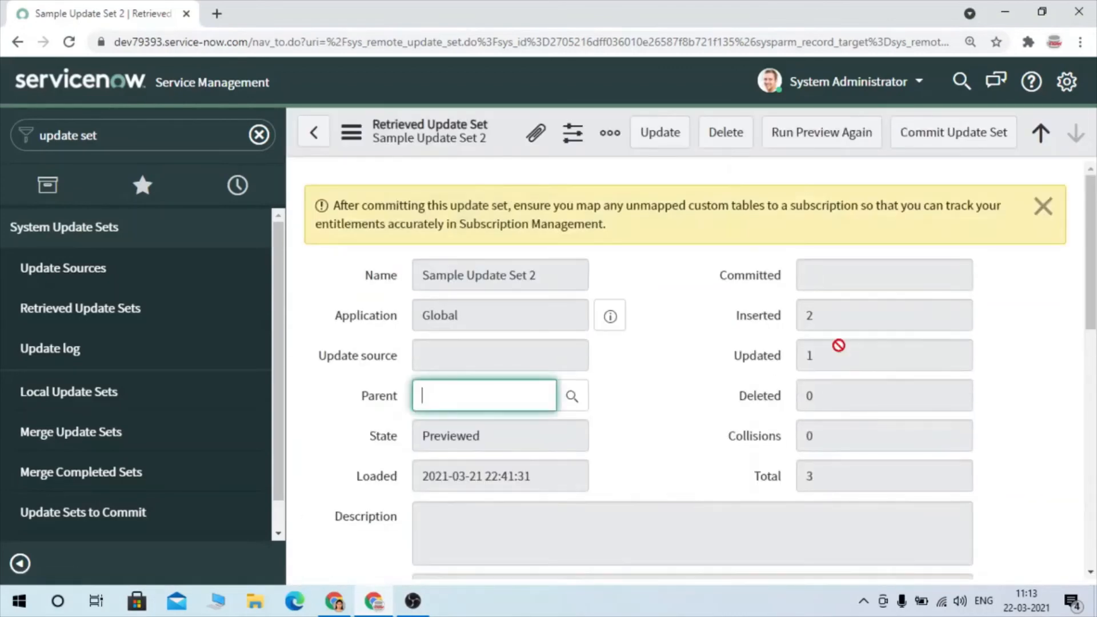
- Review the customer updates in Sample Update Set 2, commit the update set, and dismiss the commit dialog
scroll(838, 347, "down", 10)
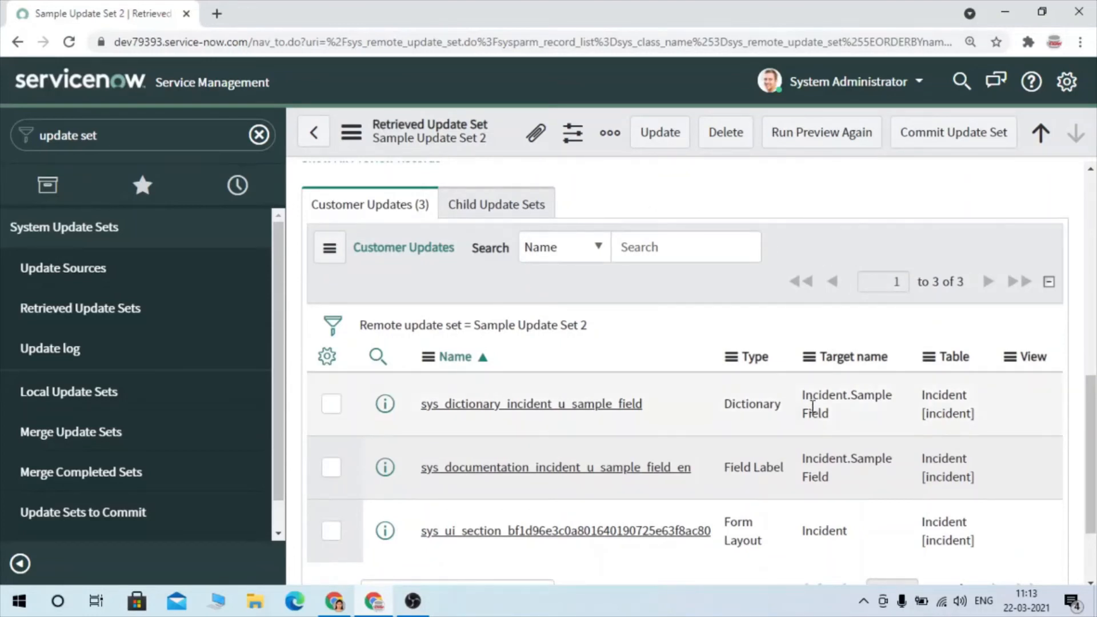
left_click(954, 137)
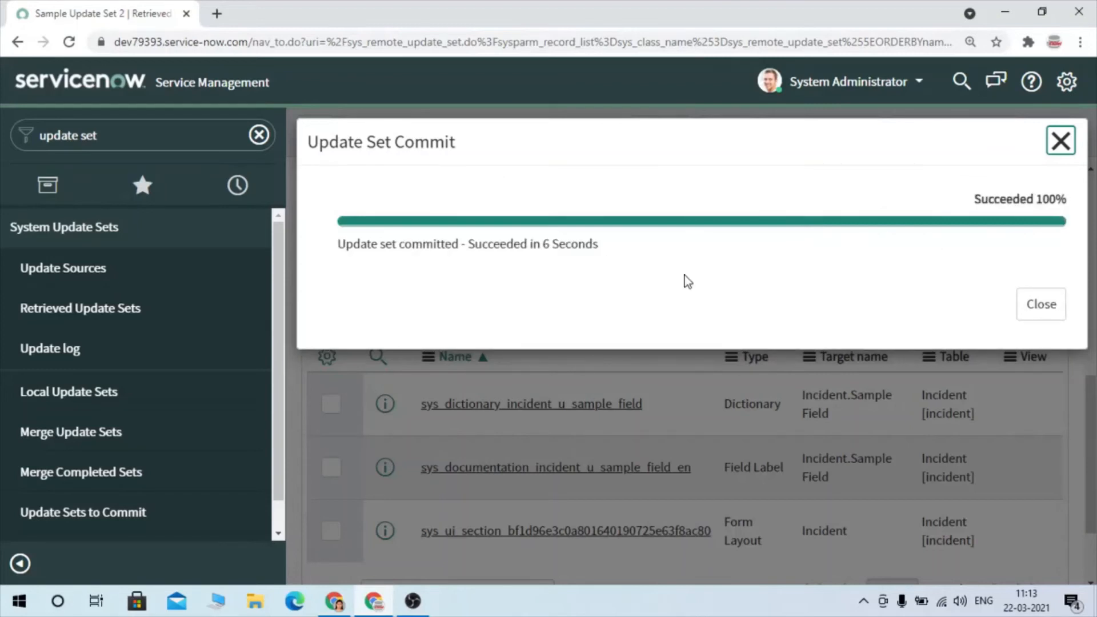
left_click(1041, 305)
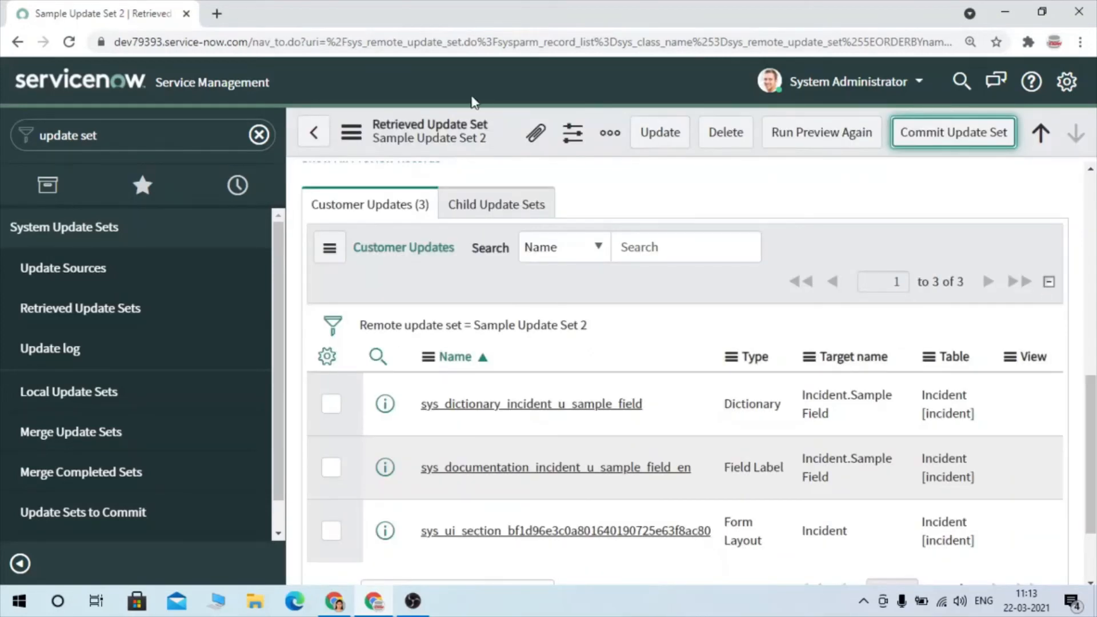
- Reload the page and open a new incident record through incident.do in the navigator
left_click(69, 43)
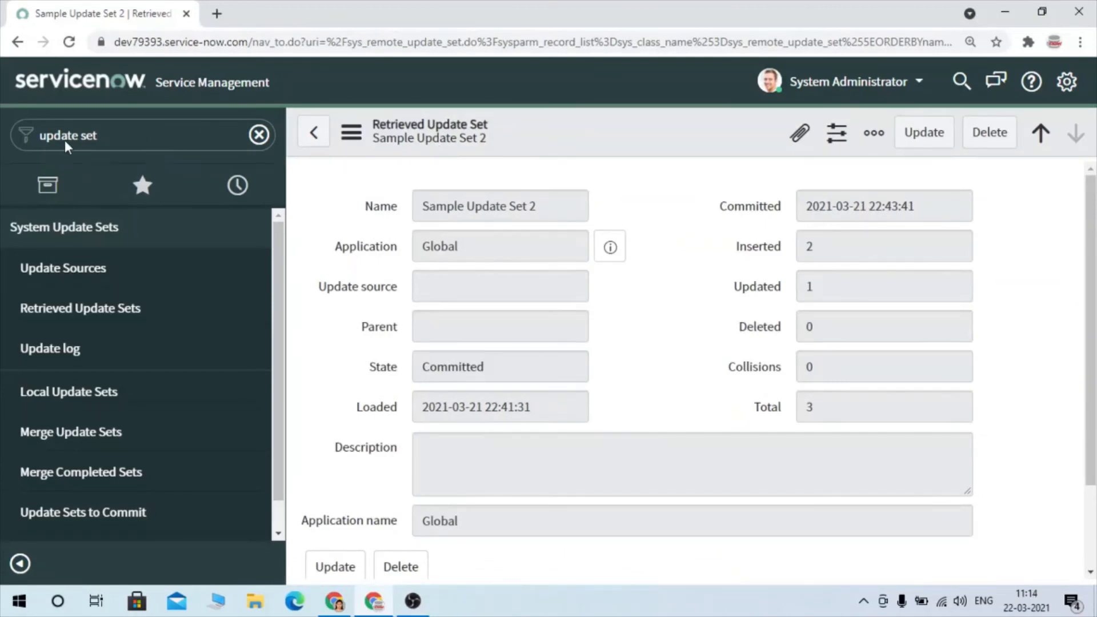
triple_click(104, 137)
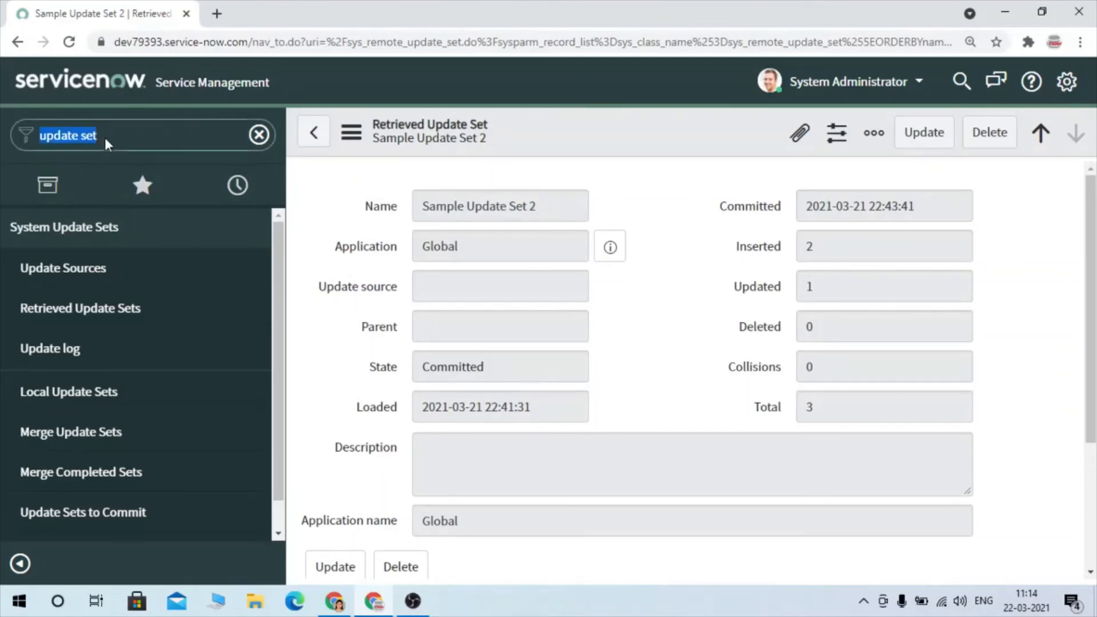
key("alt+Left")
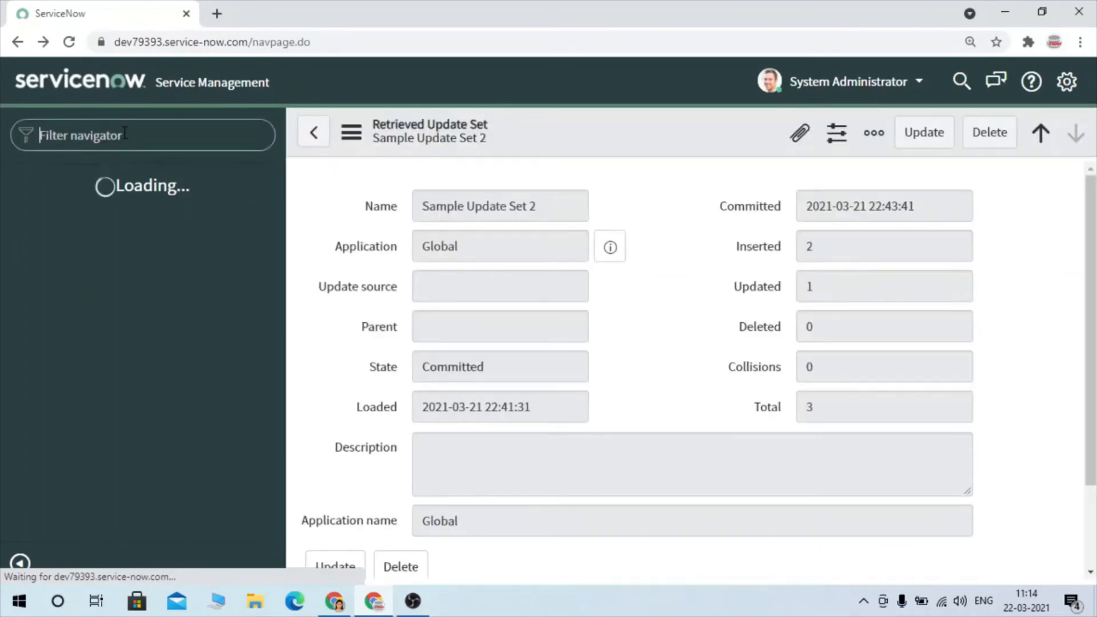
type("incident")
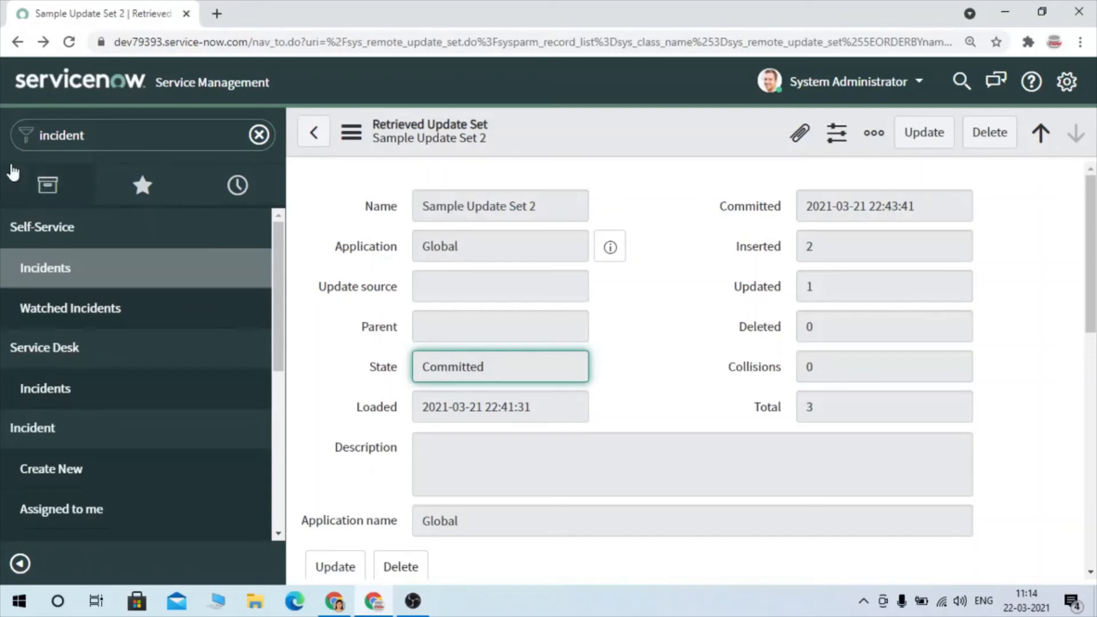
left_click(90, 125)
left_click(91, 126)
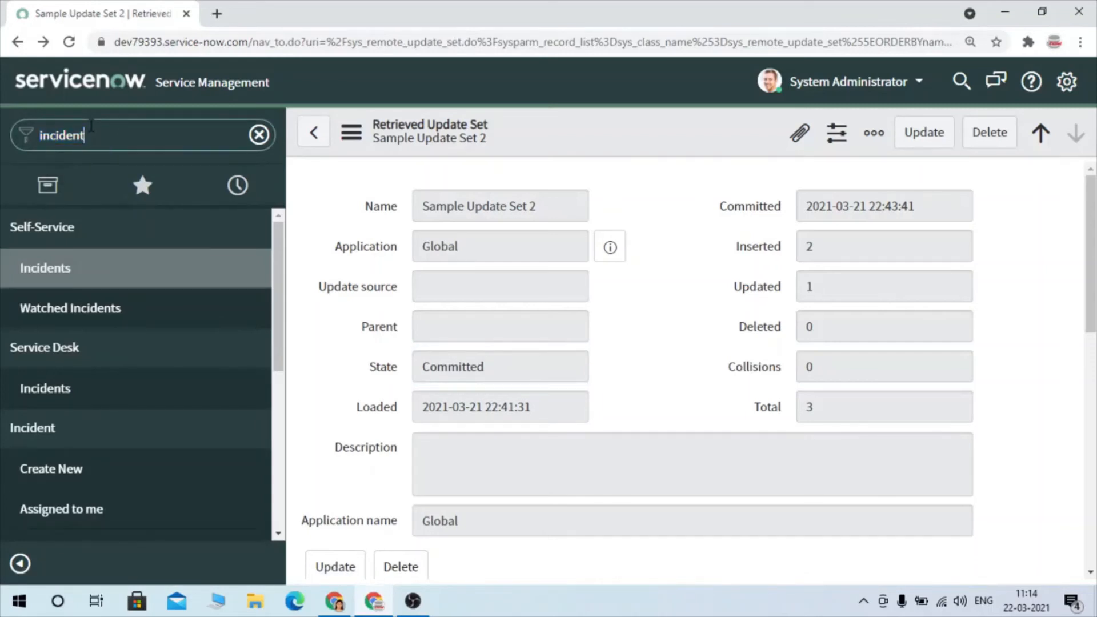
type(".do")
key("Return")
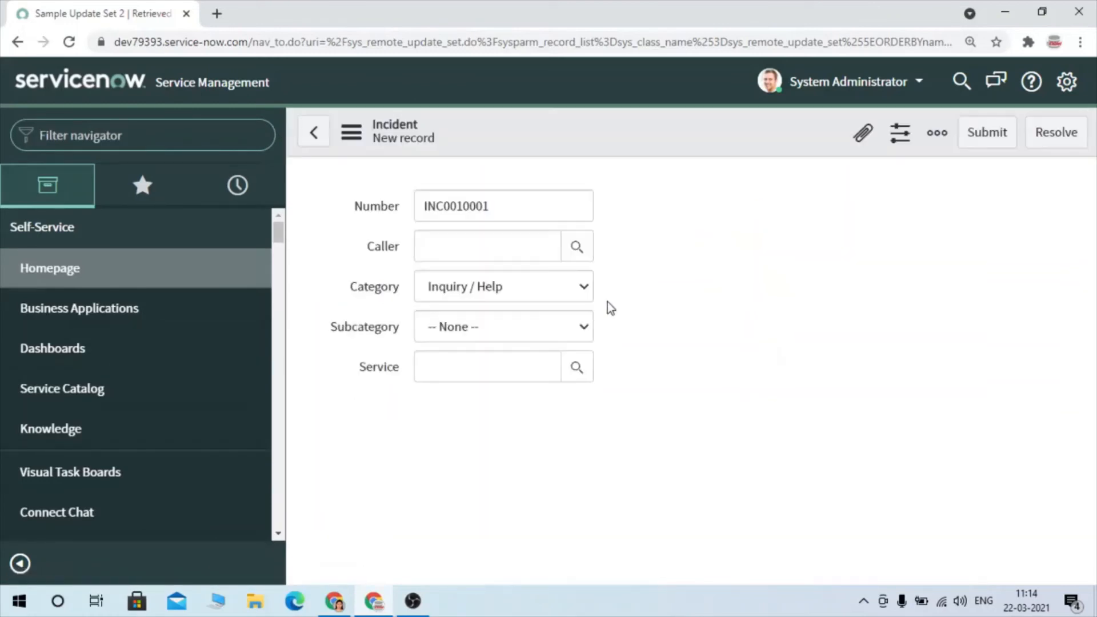
- Locate Sample Field on the new incident form and tick its checkbox
scroll(730, 430, "down", 2)
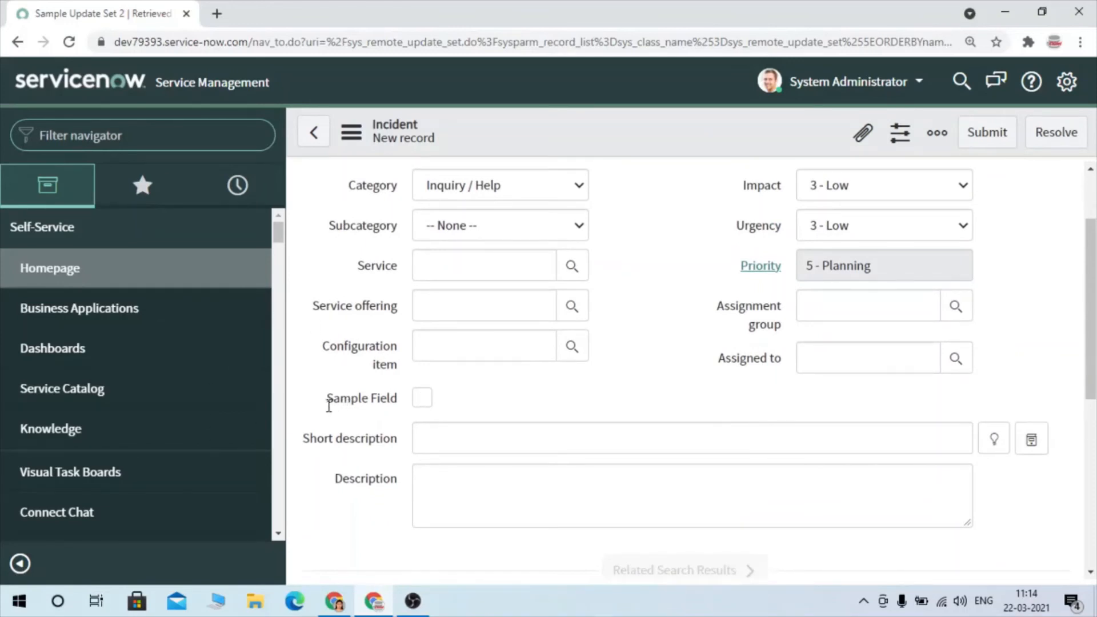
left_click_drag(326, 401, 392, 408)
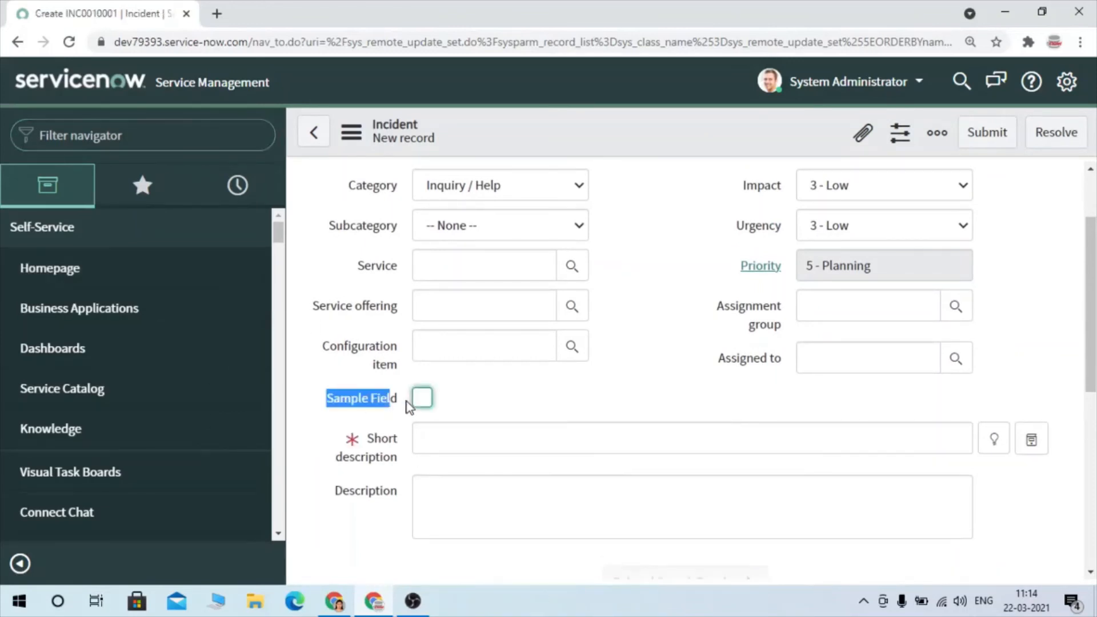
left_click(491, 395)
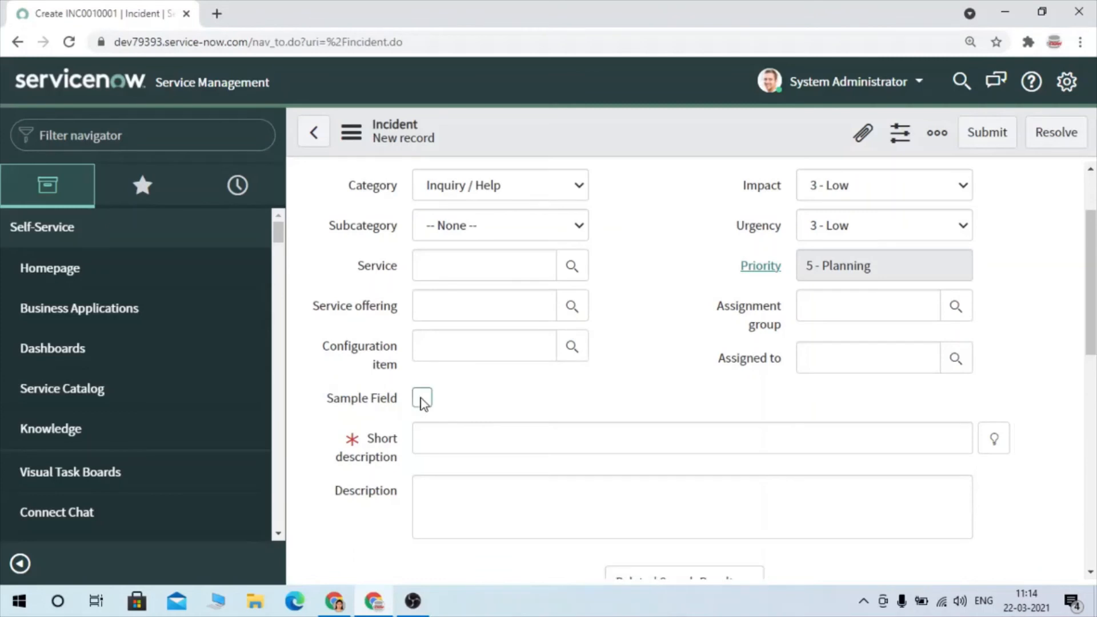
left_click(422, 400)
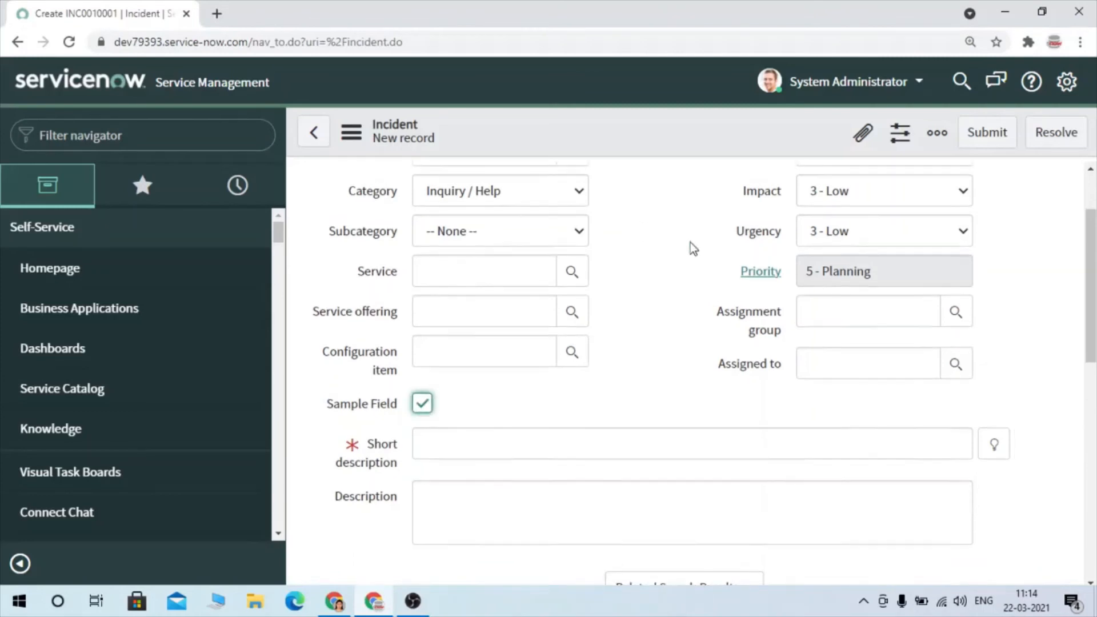
scroll(690, 242, "up", 2)
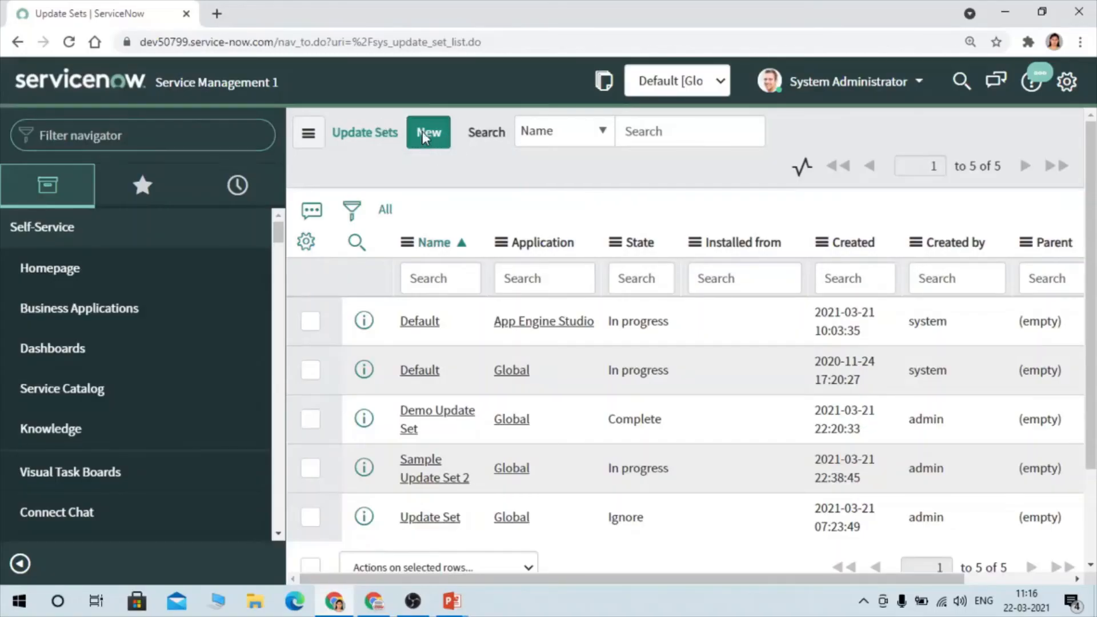
- In the Service Management 1 instance, create an update set named Update Set 1 and make it the current one
left_click(422, 132)
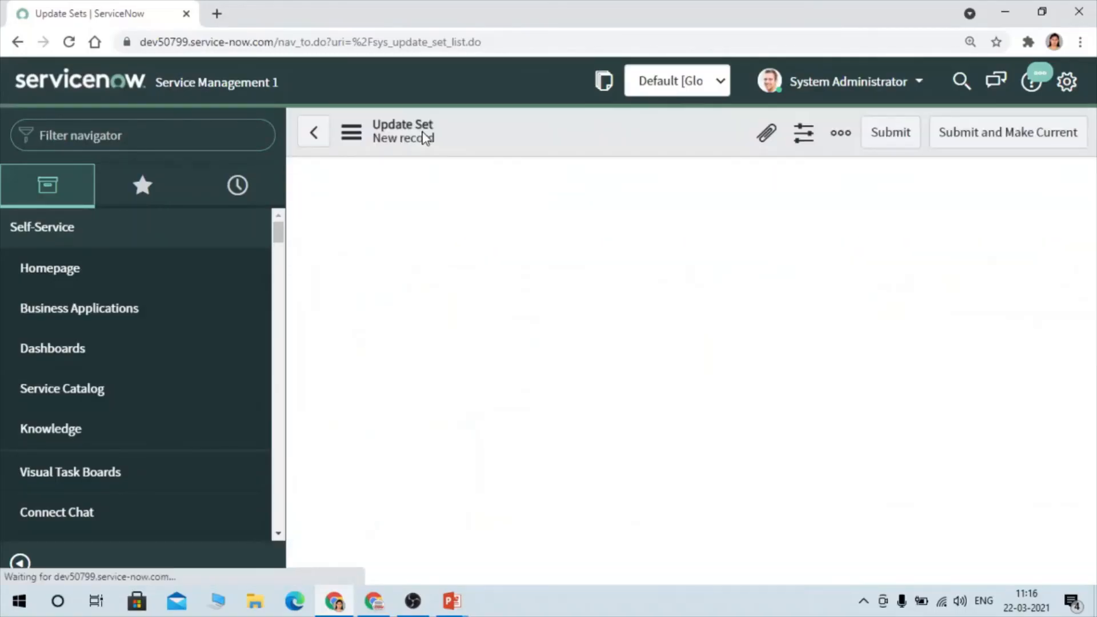
triple_click(476, 214)
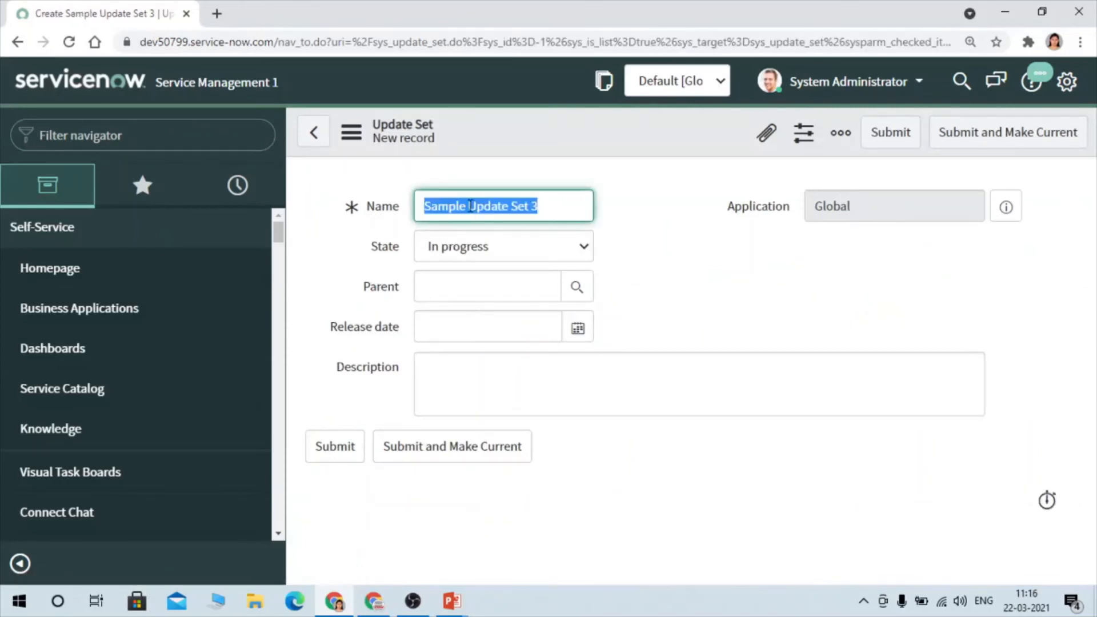
left_click_drag(540, 206, 412, 196)
type("Update")
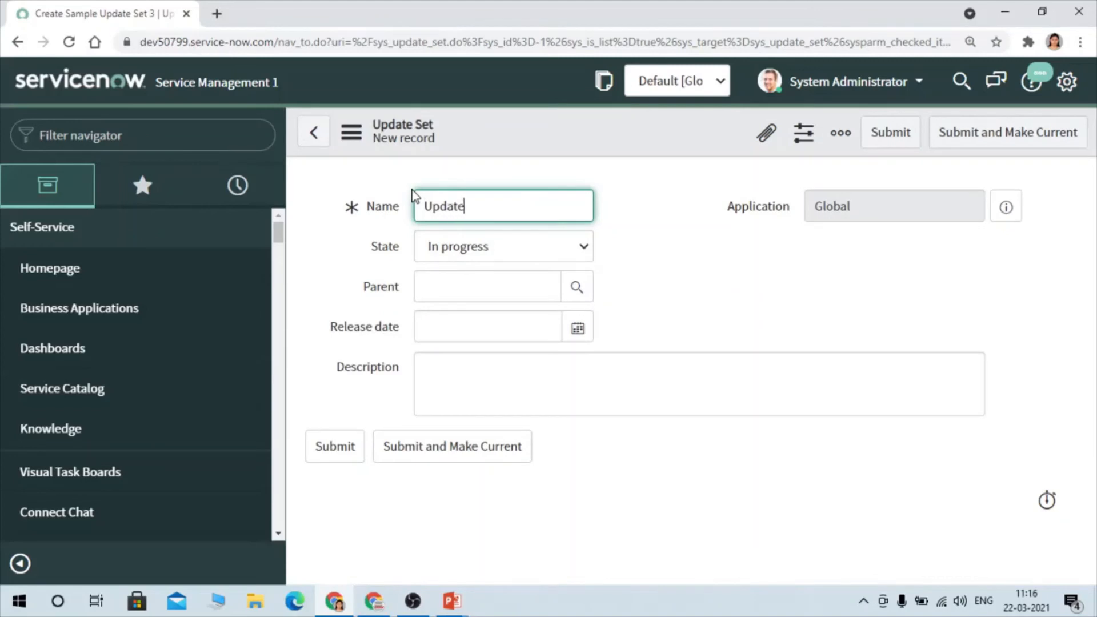
type(" Set 1")
left_click(425, 447)
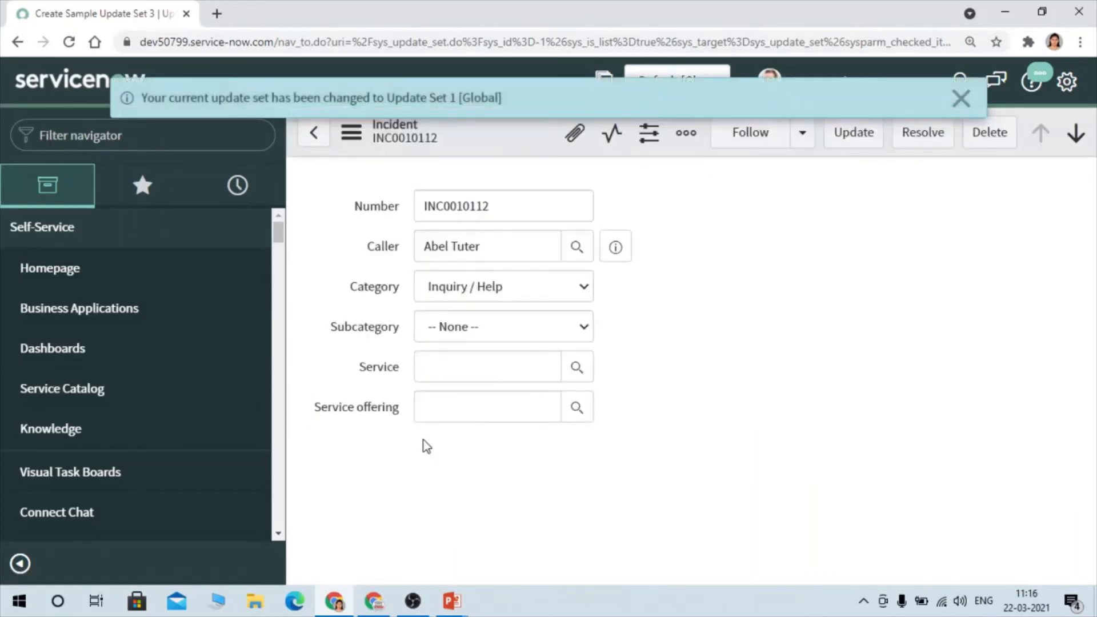
- Look up update set in the navigator, open the Local Update Sets list, and locate Update Set 1
left_click(150, 132)
type("update set")
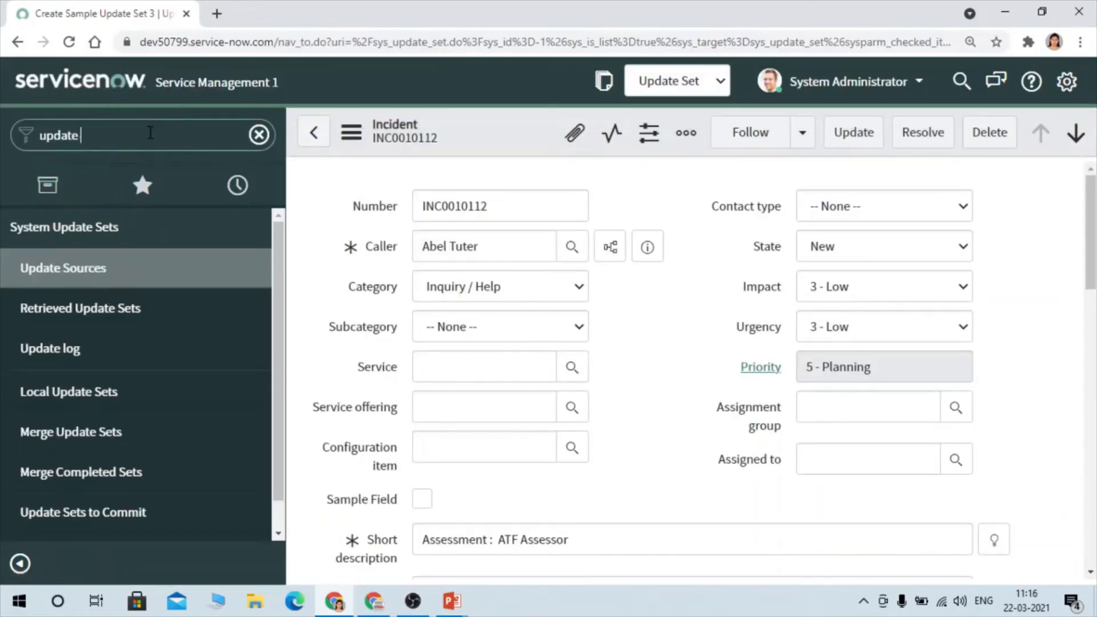
left_click(61, 380)
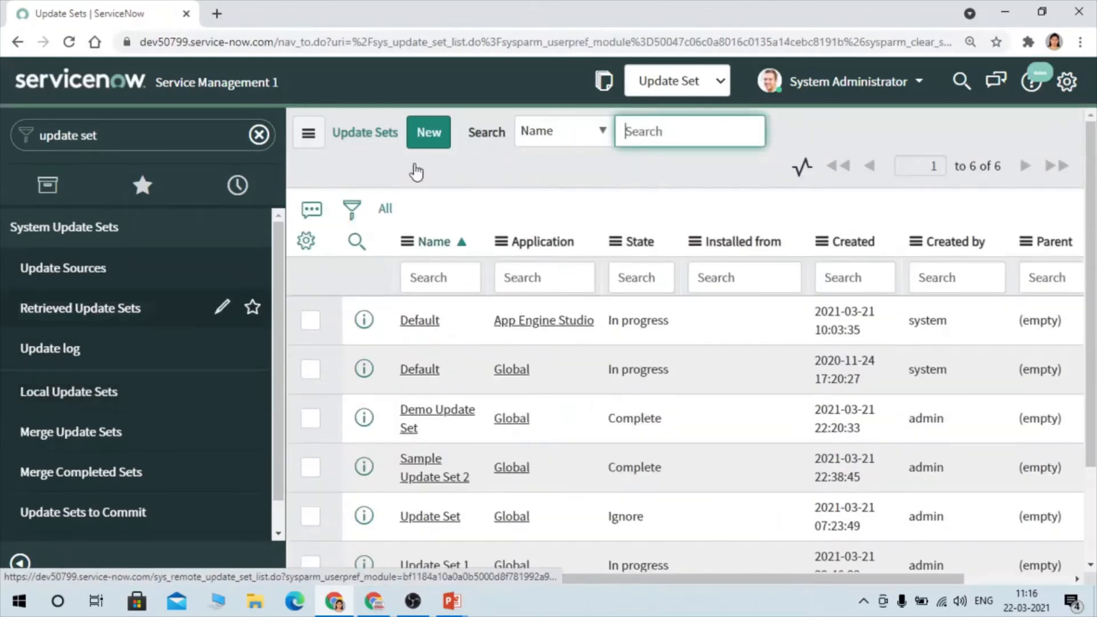
scroll(532, 435, "down", 2)
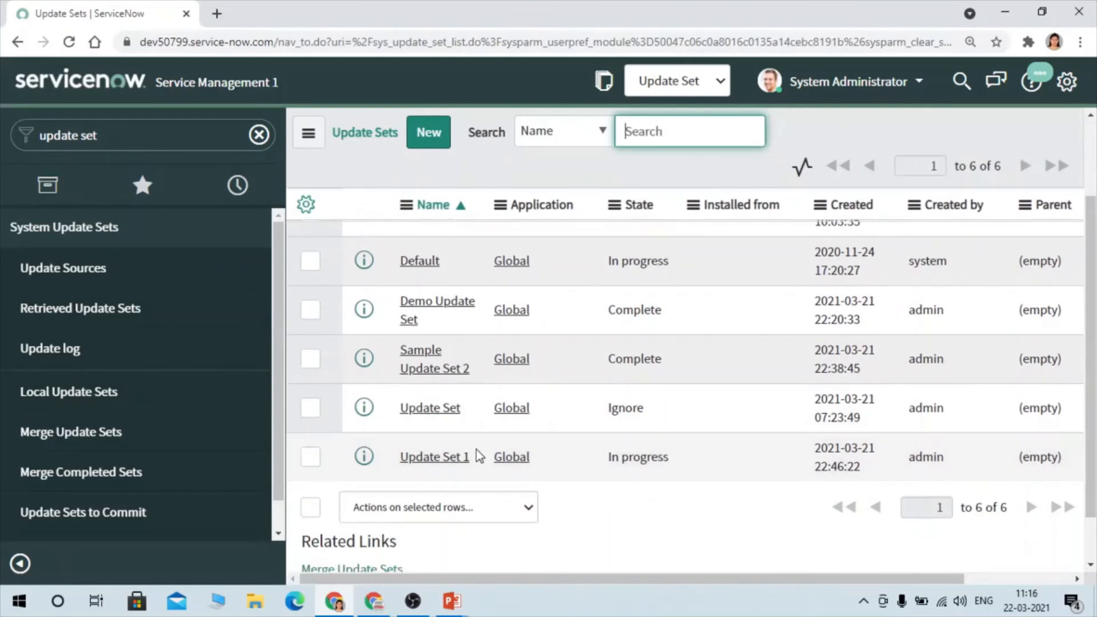
left_click_drag(471, 457, 397, 460)
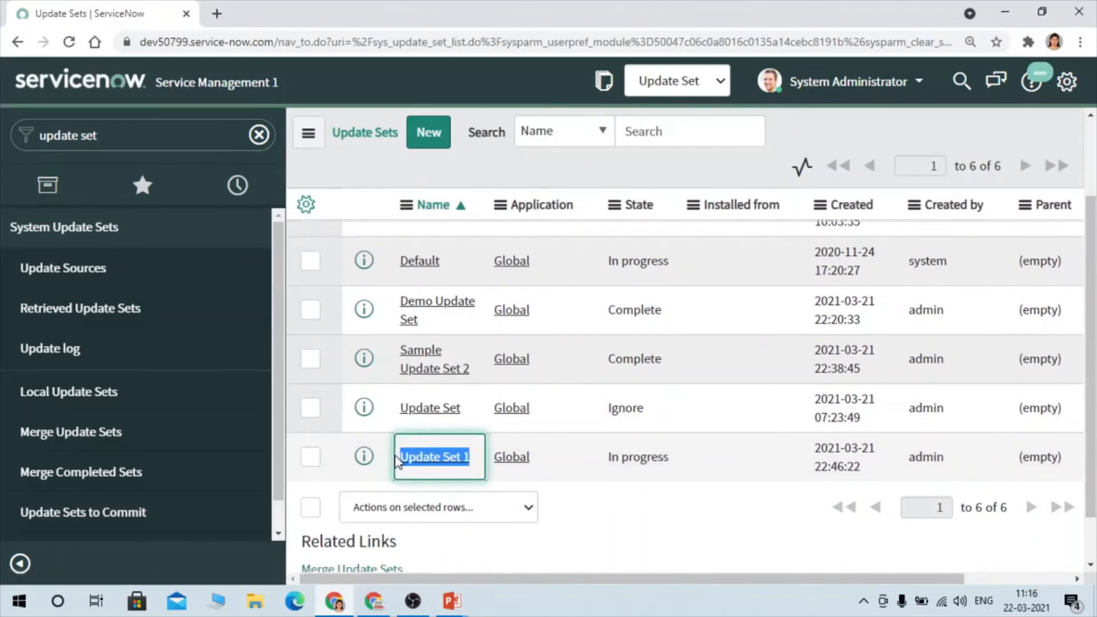
- Create another update set named Update Set 2, make it current, and dismiss the notification
left_click(429, 150)
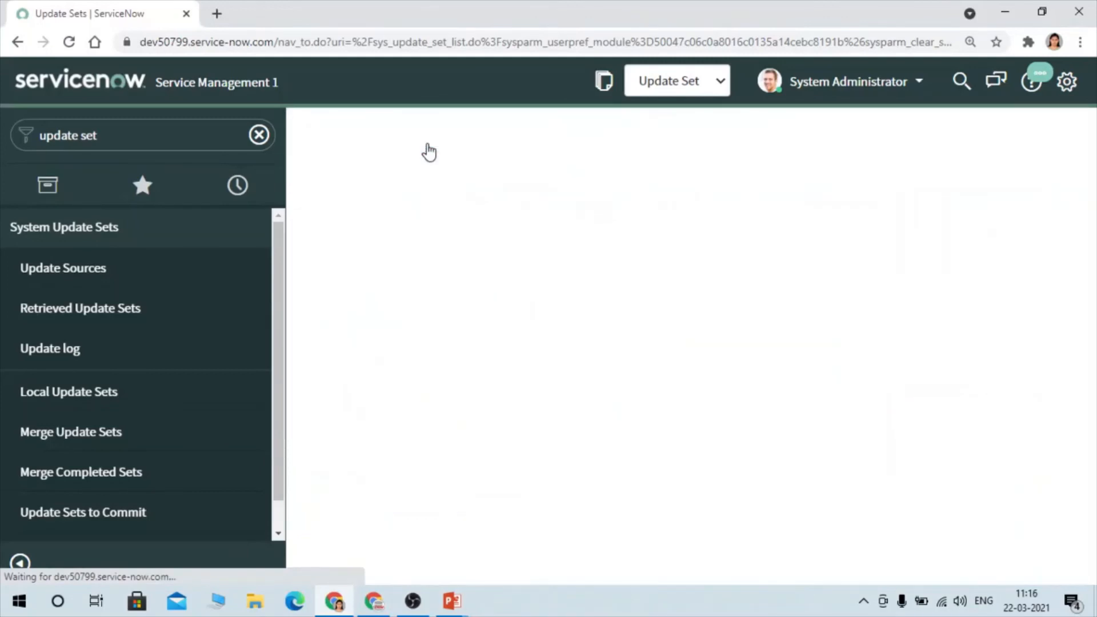
left_click(454, 457)
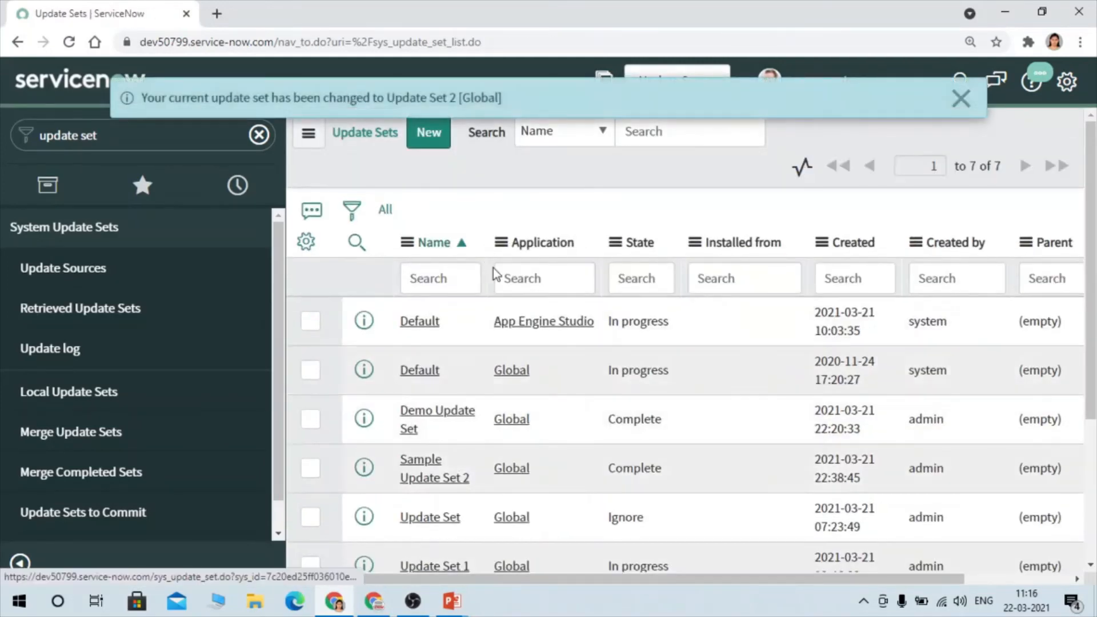
left_click(961, 98)
- Open the Merge Update Sets page for in-progress sets in a separate browser tab and switch to it
scroll(677, 365, "down", 4)
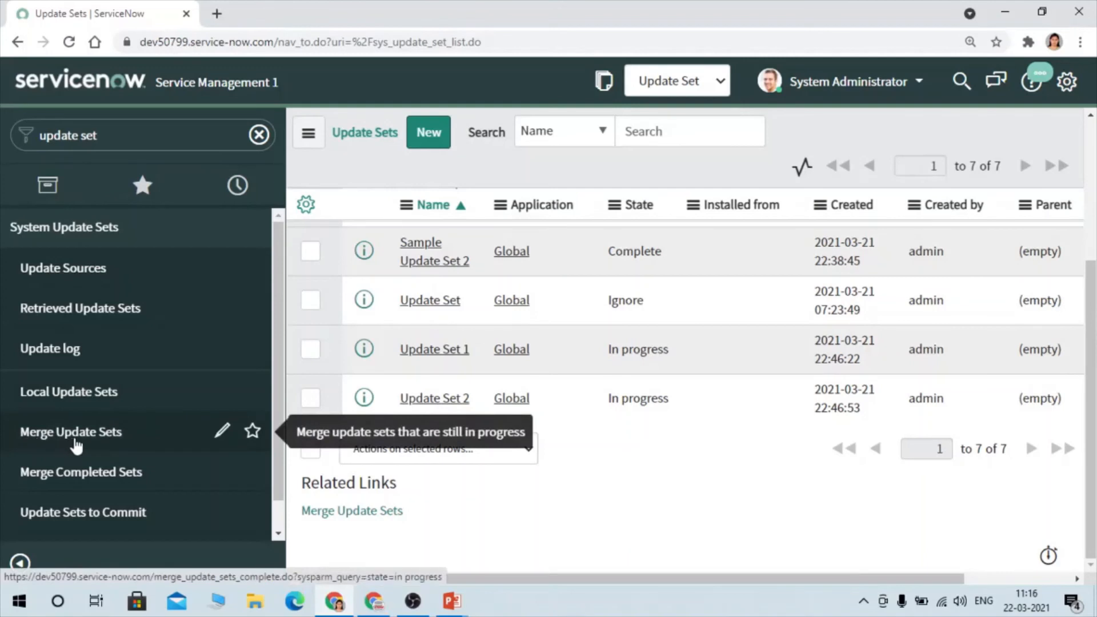
left_click(38, 444, "ctrl")
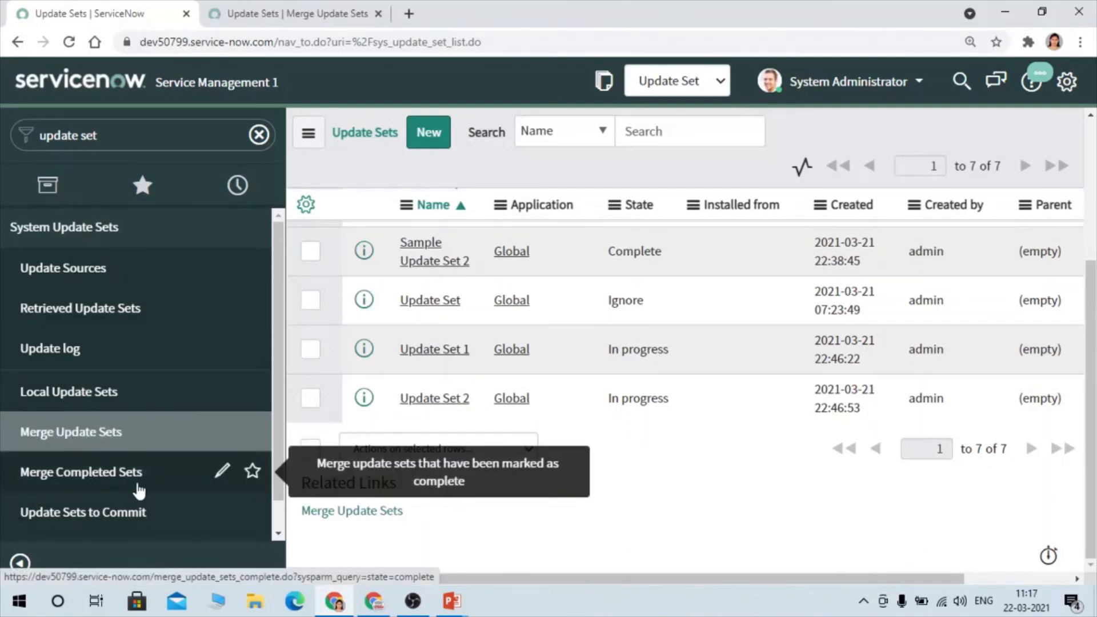
scroll(544, 349, "up", 3)
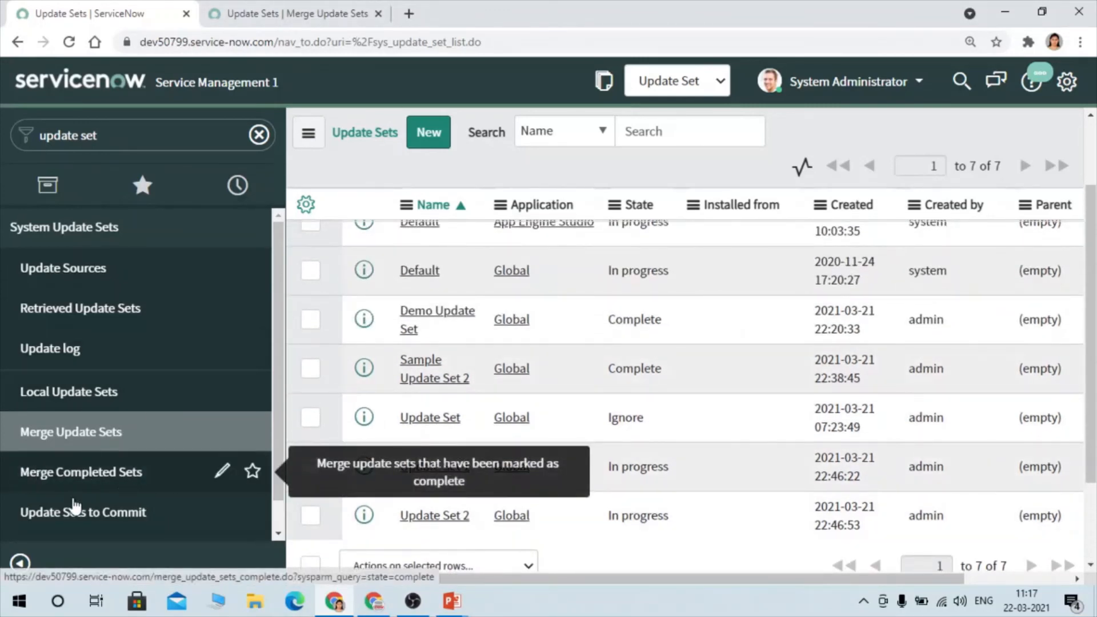
left_click(267, 10)
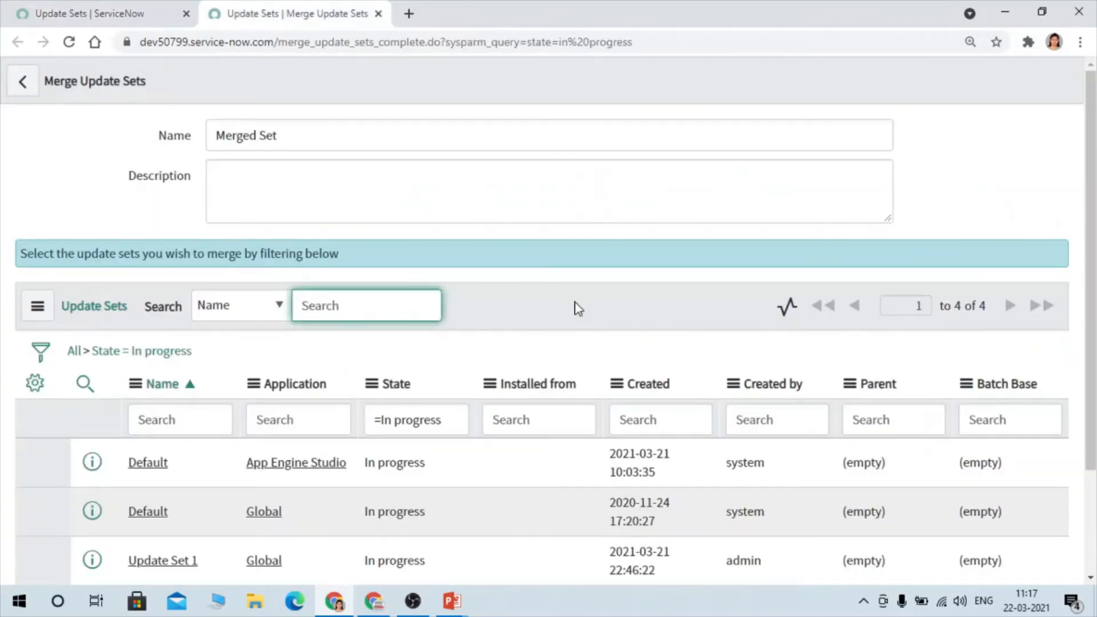
- Filter out the Default update sets, merge Update Set 1 and Update Set 2 into Merged Set, and confirm the merge
scroll(573, 333, "down", 2)
scroll(573, 333, "down", 1)
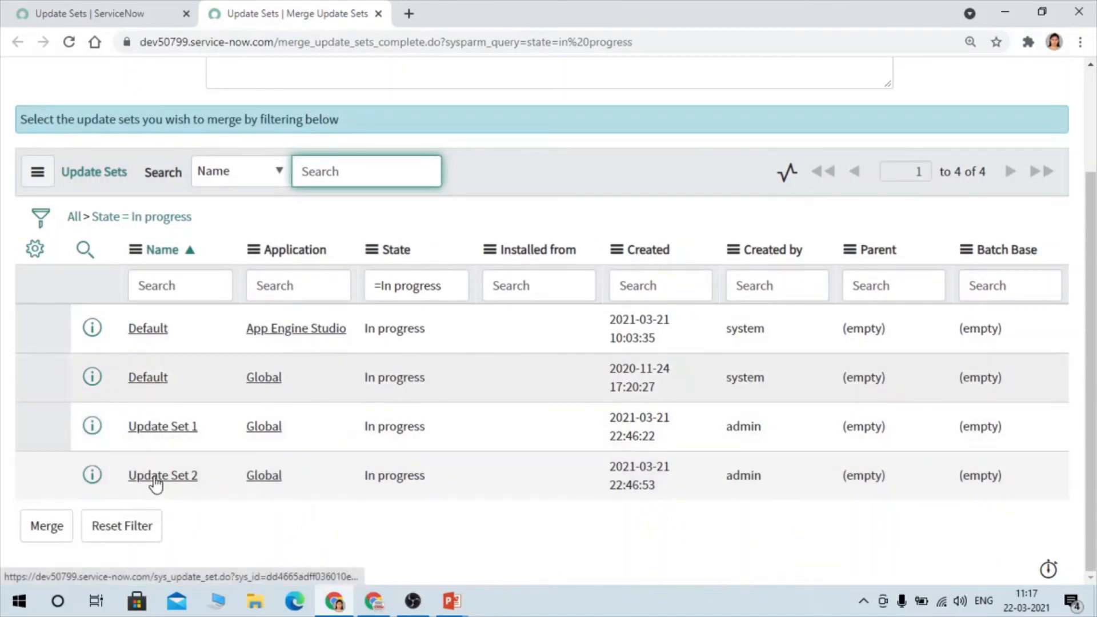
right_click(176, 336)
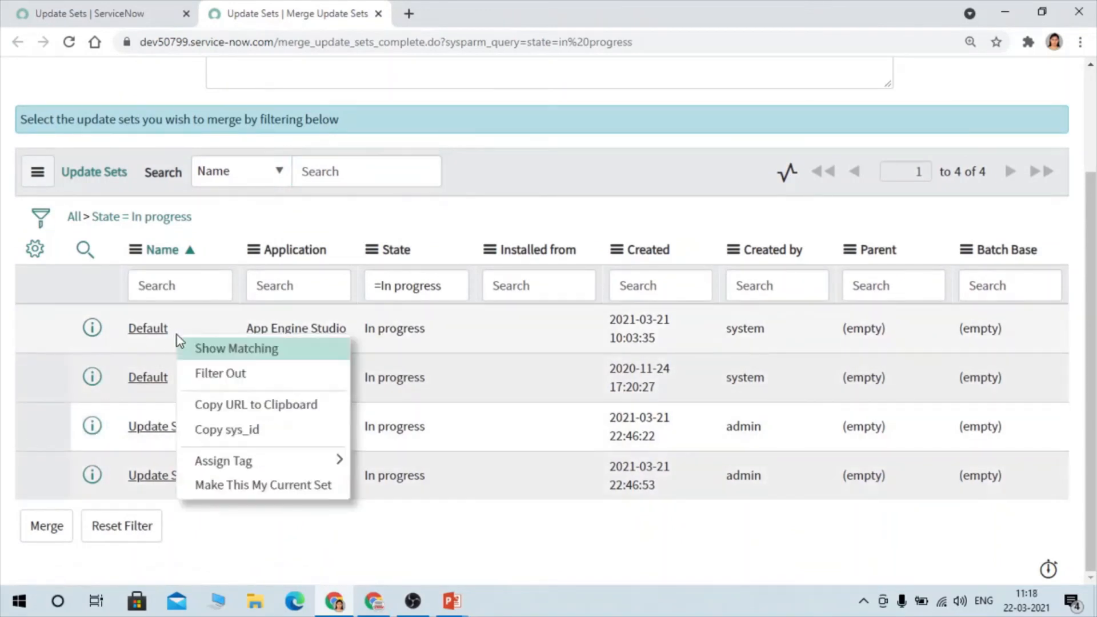
left_click(244, 372)
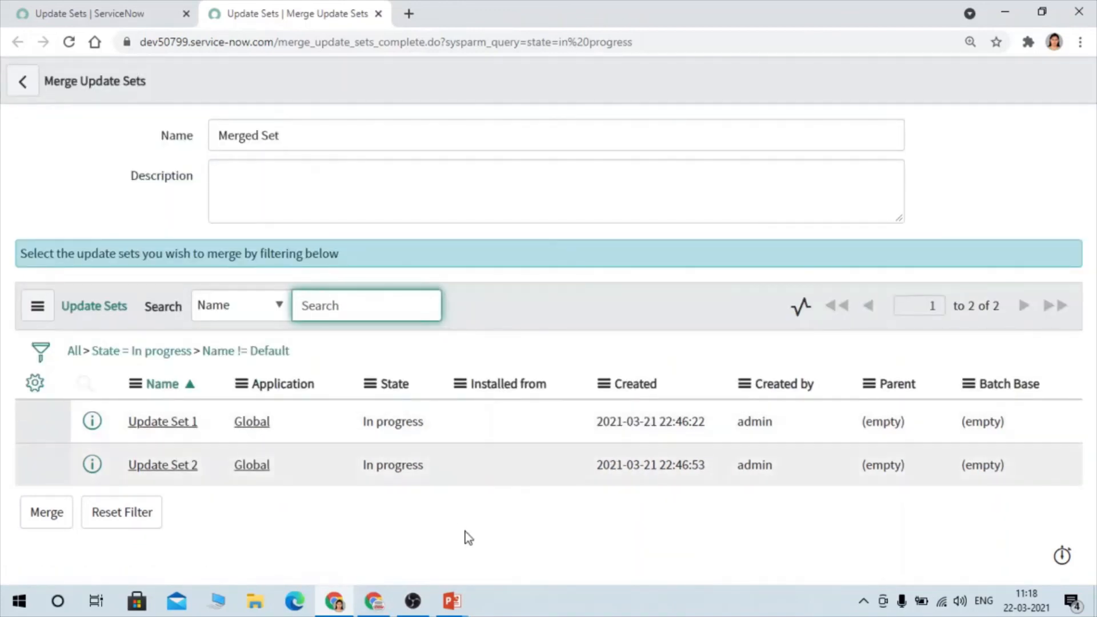
left_click(49, 514)
left_click(49, 514)
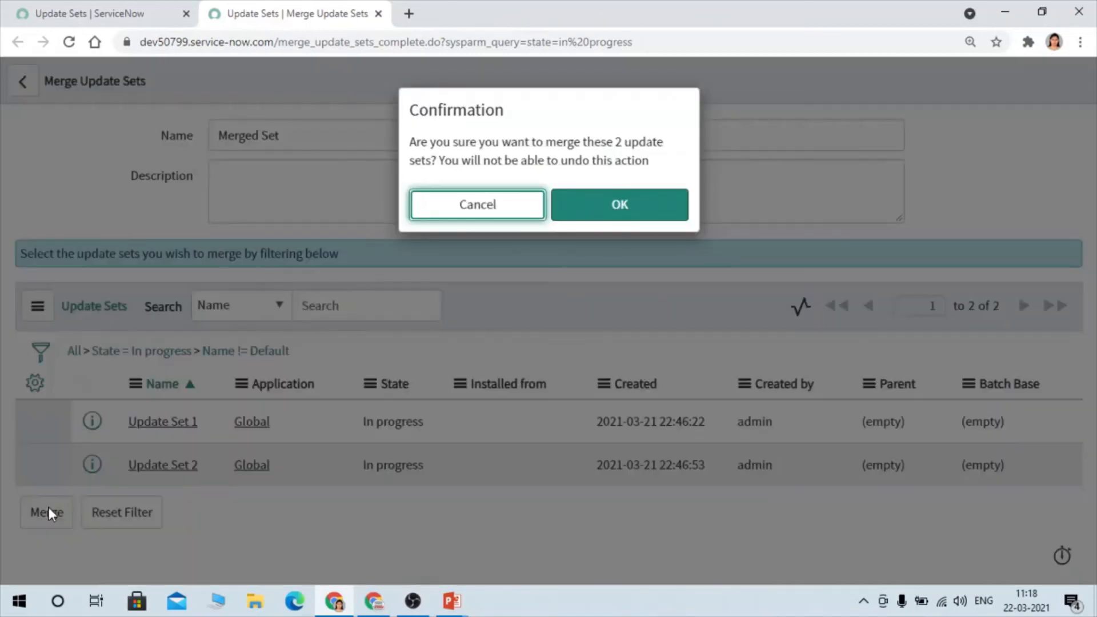
left_click(598, 214)
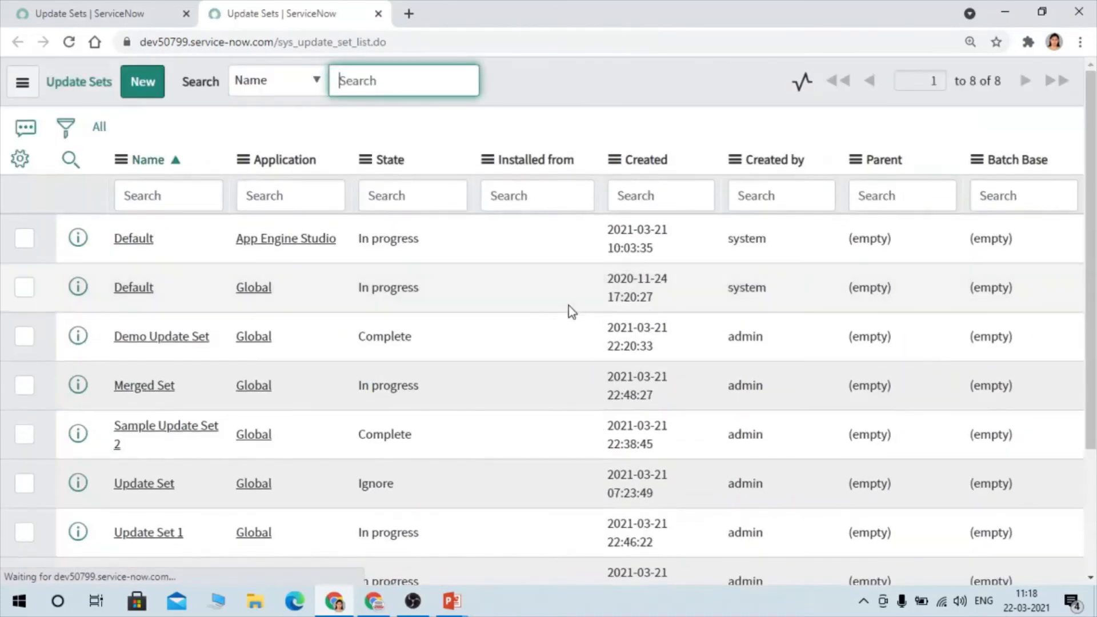
- Open the Merged Set record in a separate browser tab and examine its details and the list of merged update sets
scroll(191, 420, "down", 2)
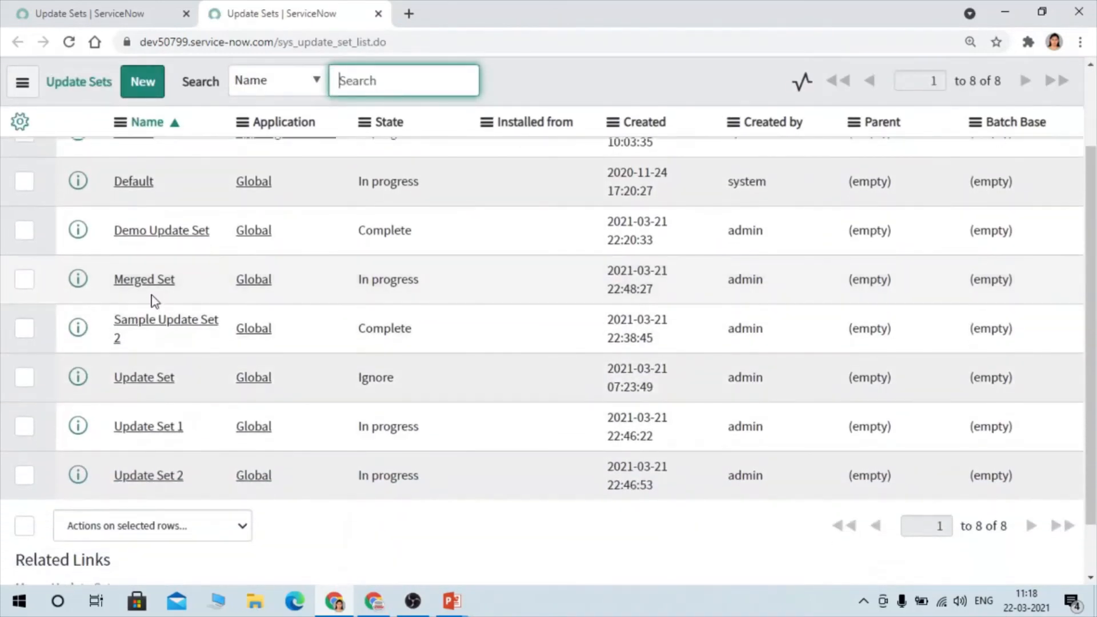
middle_click(143, 284)
left_click(432, 7)
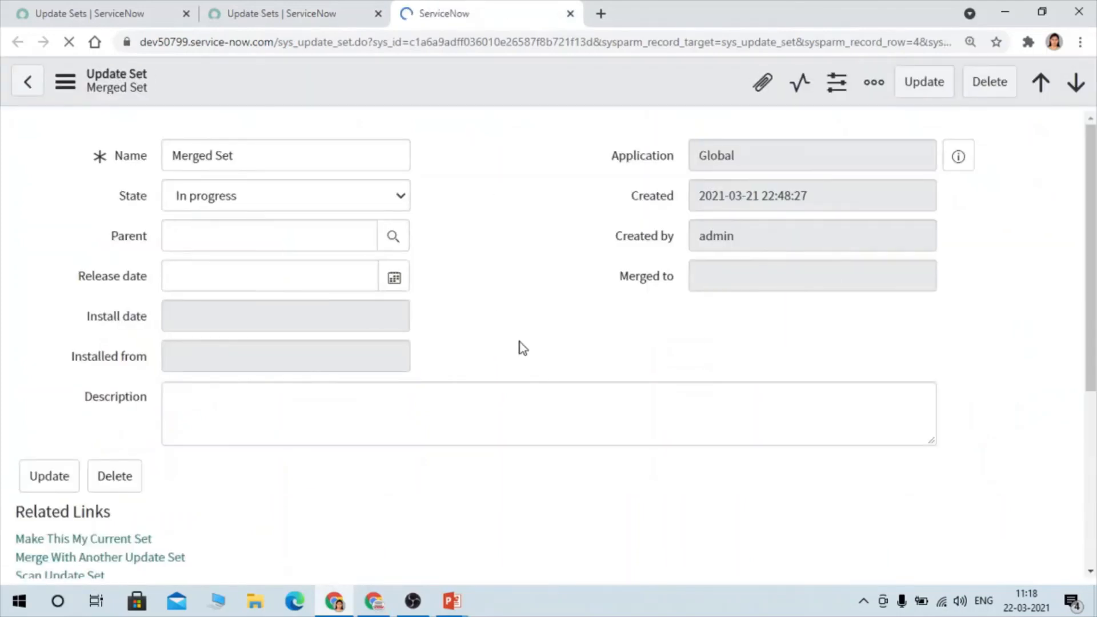
scroll(524, 349, "down", 5)
left_click(357, 330)
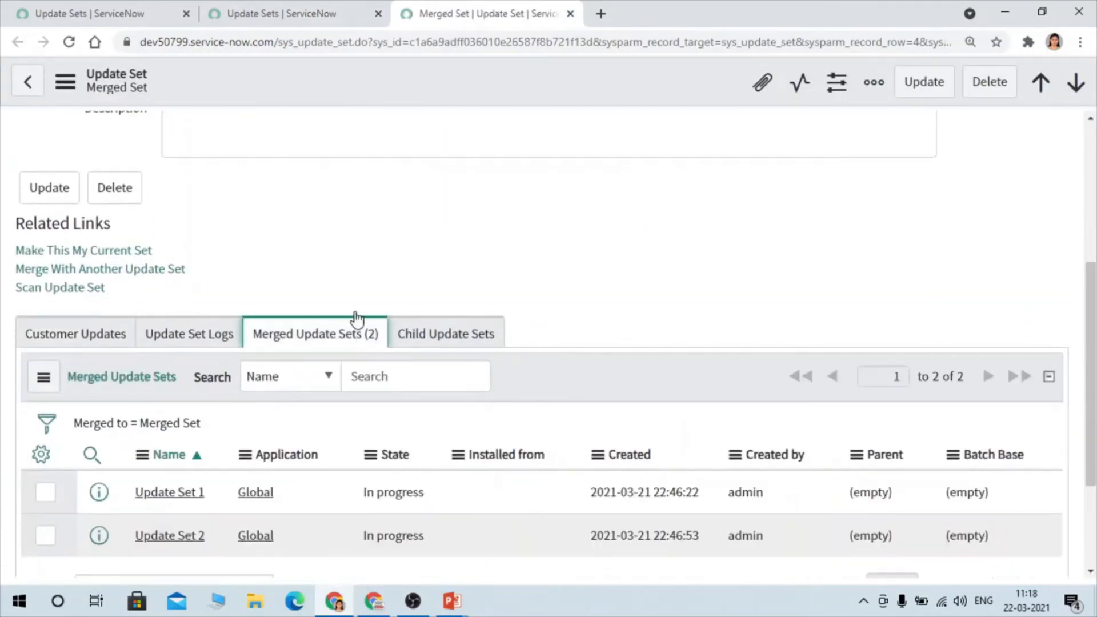
scroll(657, 317, "down", 3)
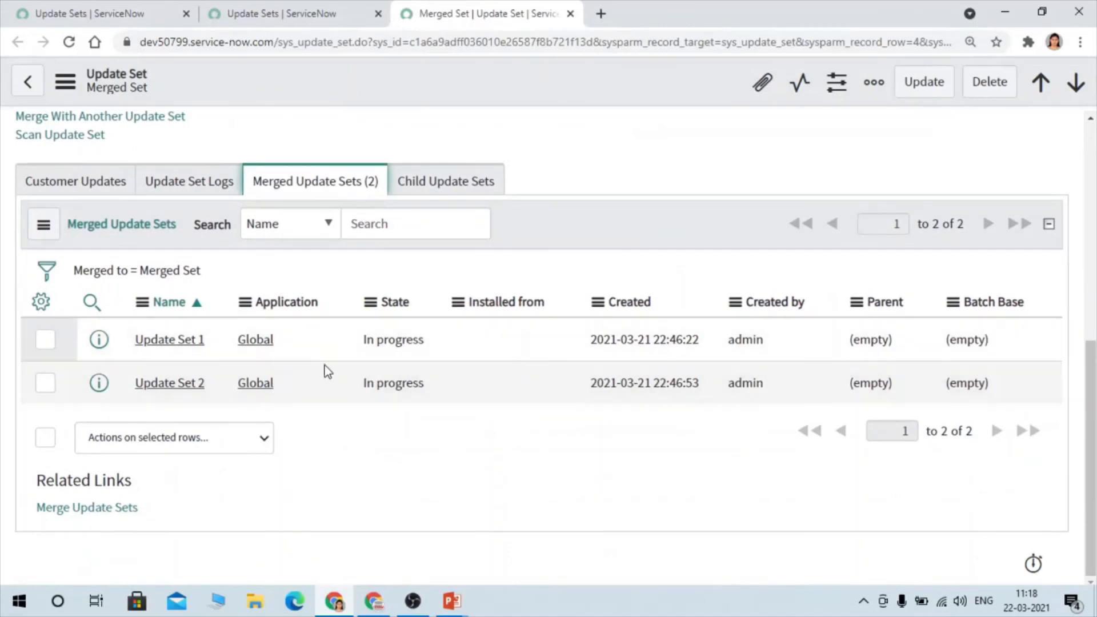
scroll(595, 330, "up", 8)
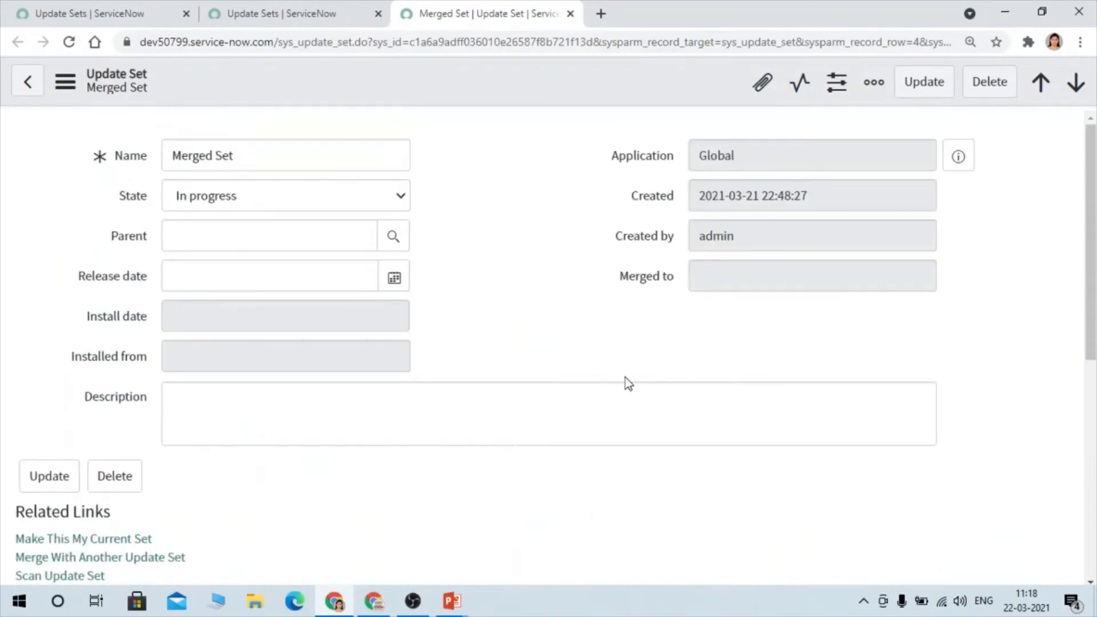
scroll(625, 377, "down", 7)
scroll(206, 110, "up", 7)
scroll(515, 297, "down", 9)
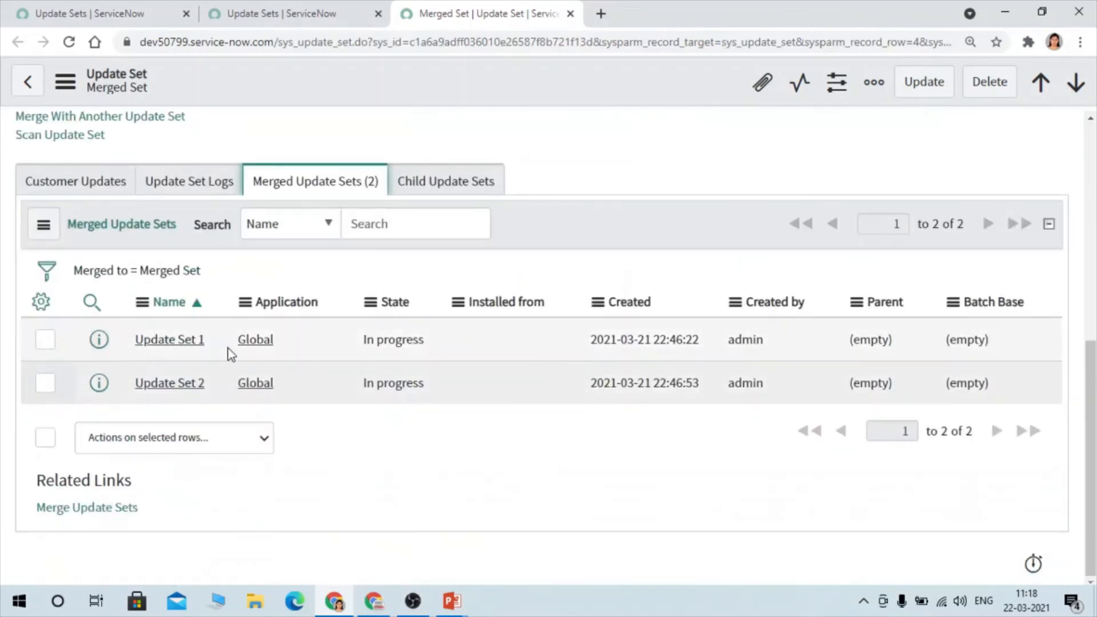
scroll(643, 335, "up", 7)
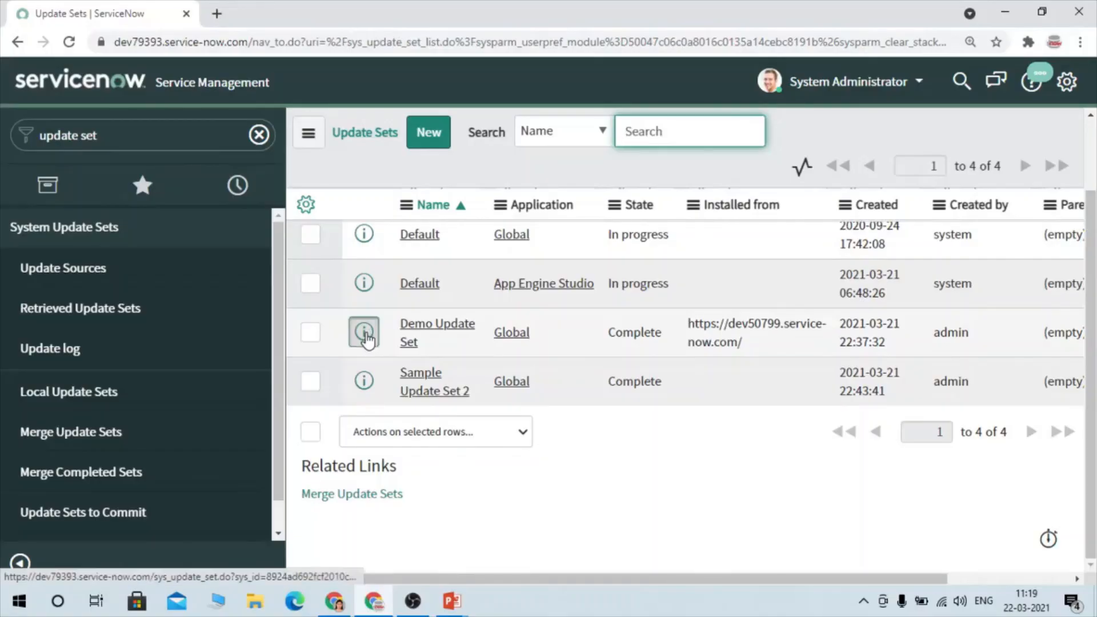
- In the dev79393 instance, open Demo Update Set in a separate browser tab and review its customer updates
right_click(363, 336)
left_click(402, 345)
left_click(247, 6)
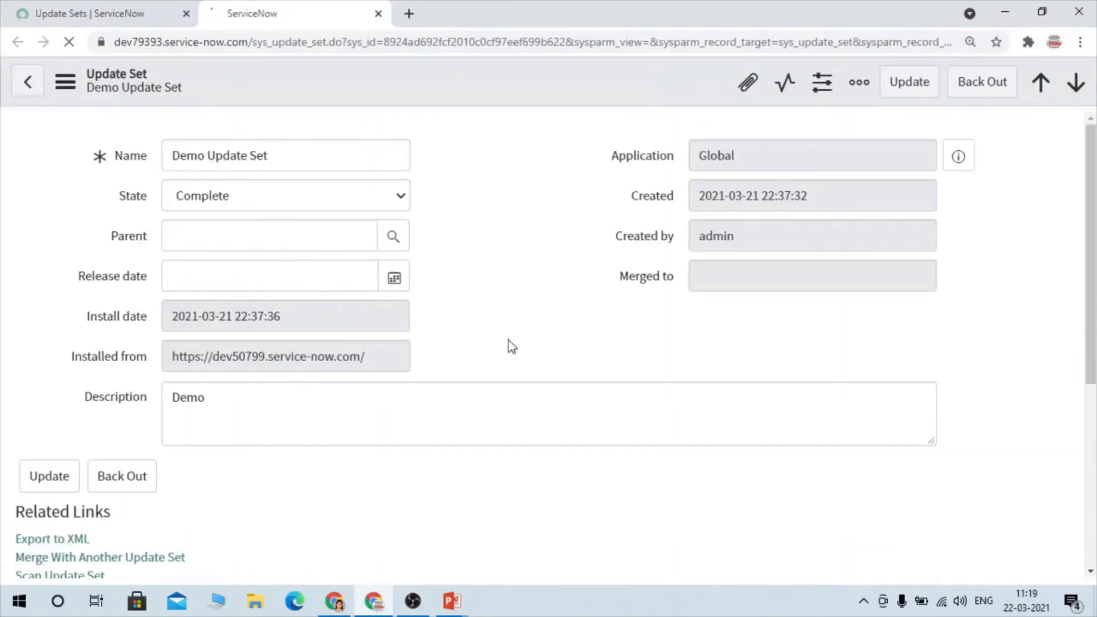
scroll(509, 341, "down", 2)
scroll(509, 341, "down", 5)
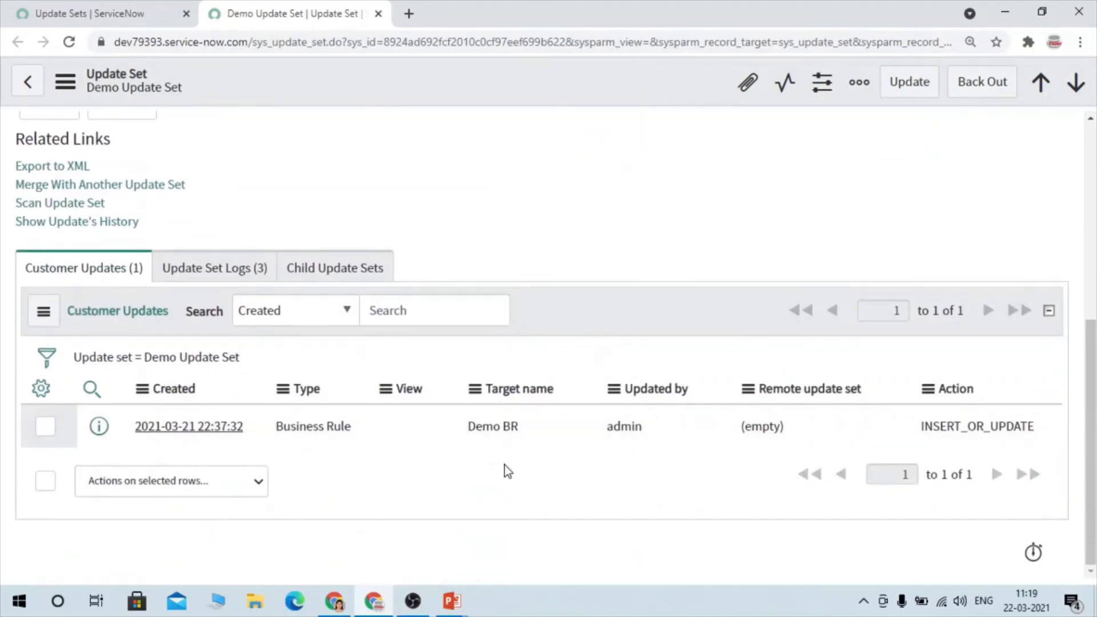
- Back out Demo Update Set, proceed past the warning, and close the progress dialog when the process is done
scroll(508, 471, "up", 7)
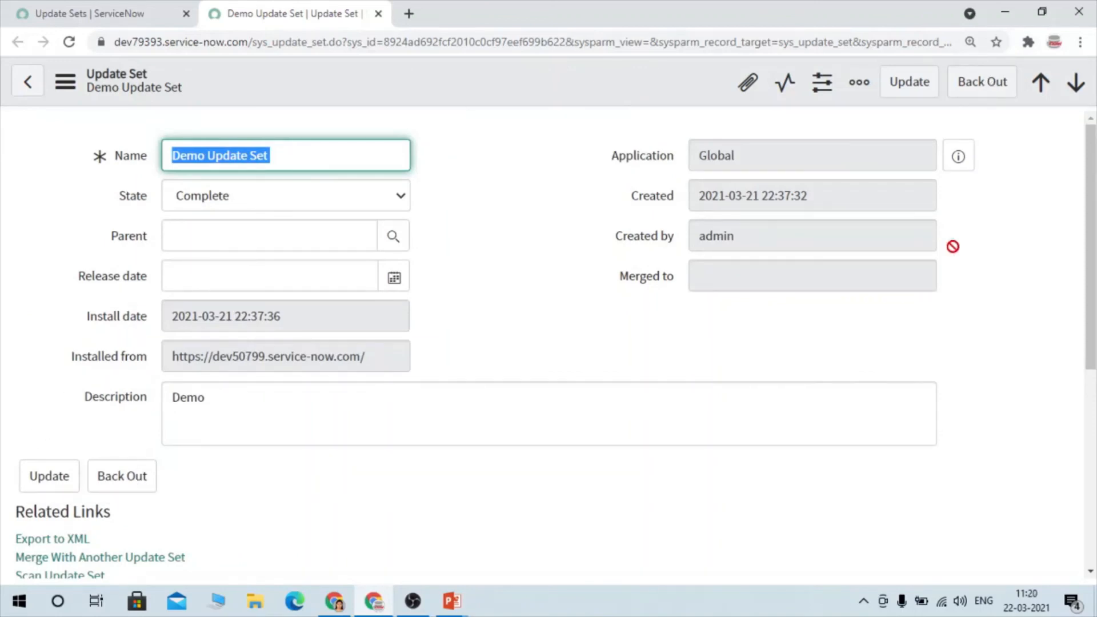
left_click(979, 87)
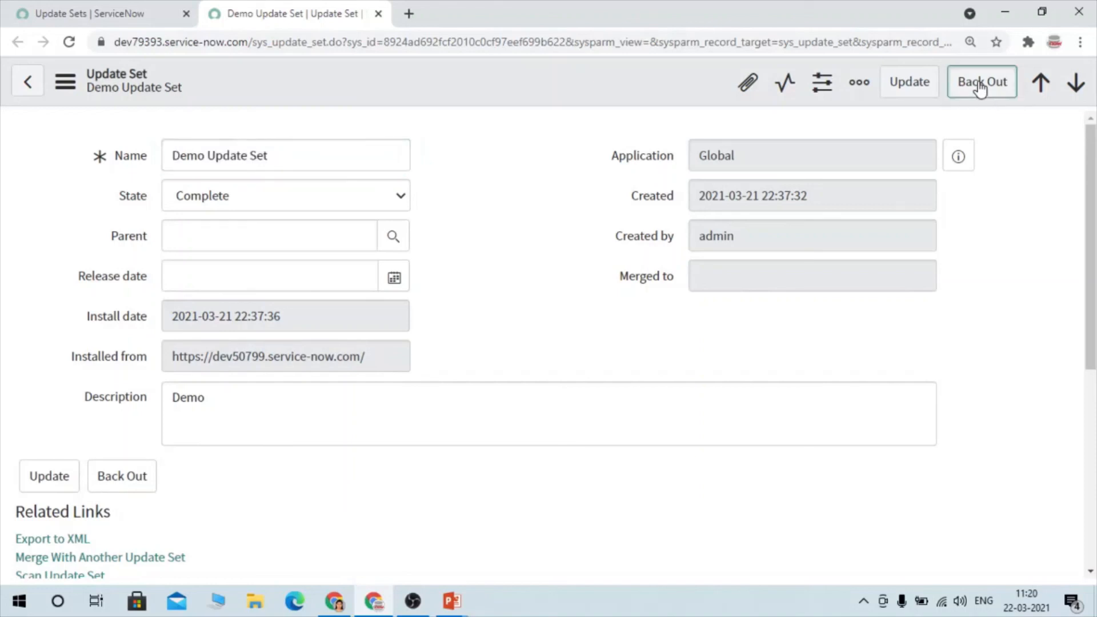
left_click(979, 87)
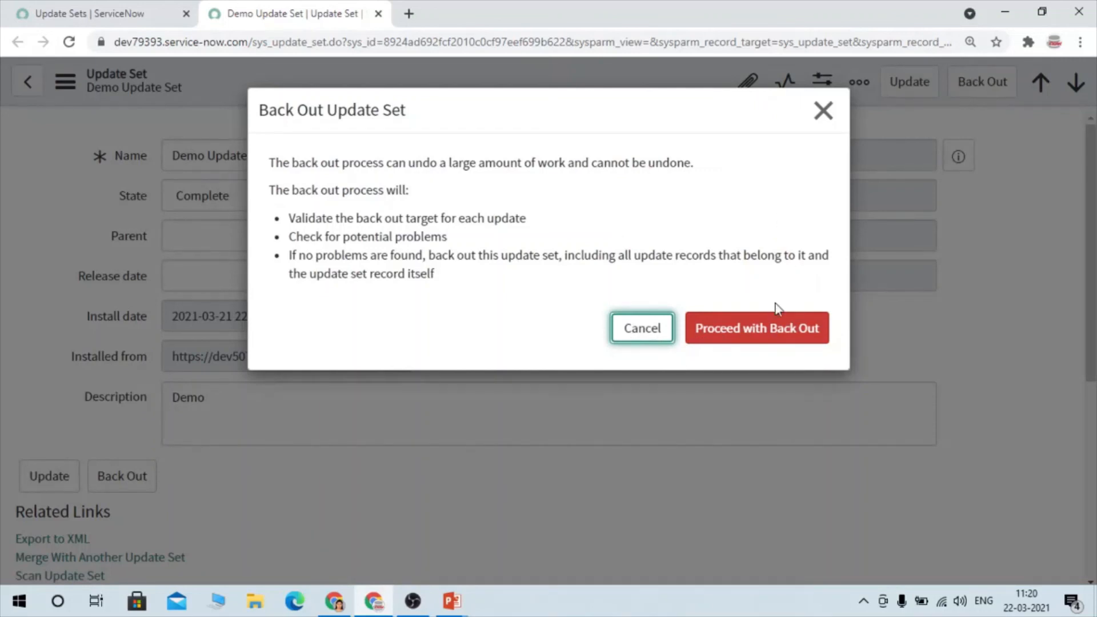
left_click(797, 336)
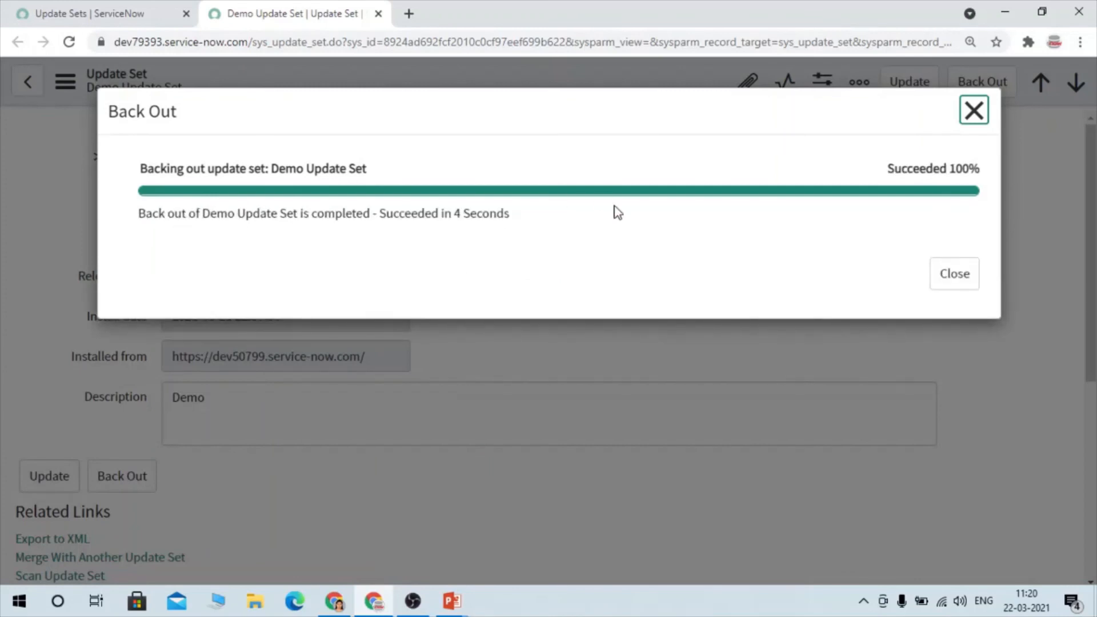
left_click(966, 273)
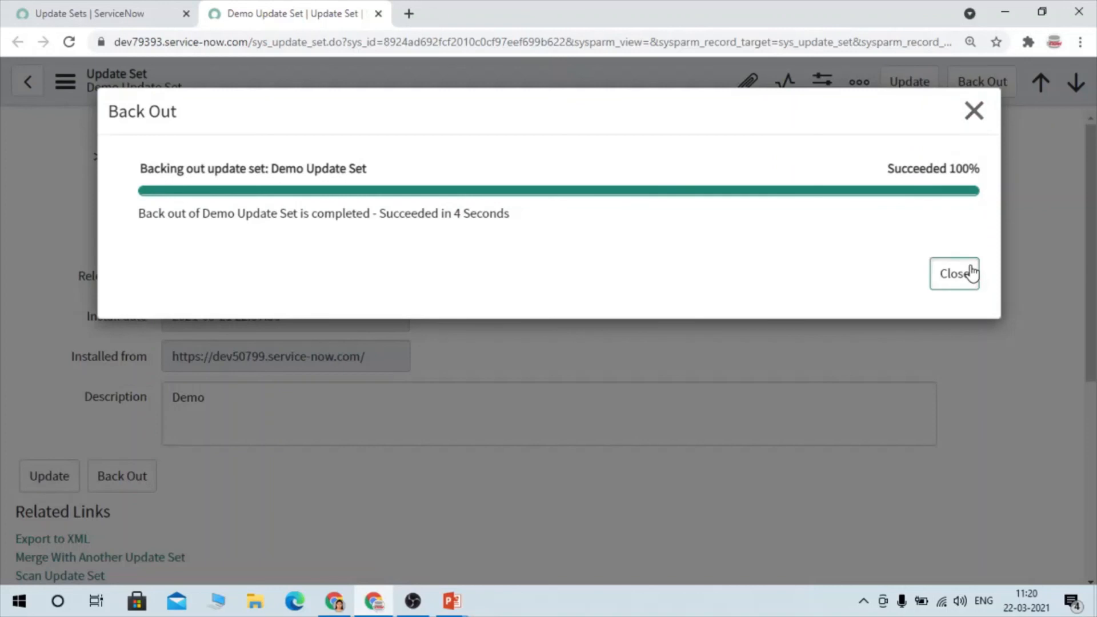
- Return to the main instance tab, look up business rule in the navigator, and open System Definition's Business Rules list in a separate tab
left_click(89, 10)
left_click(153, 147)
type("b")
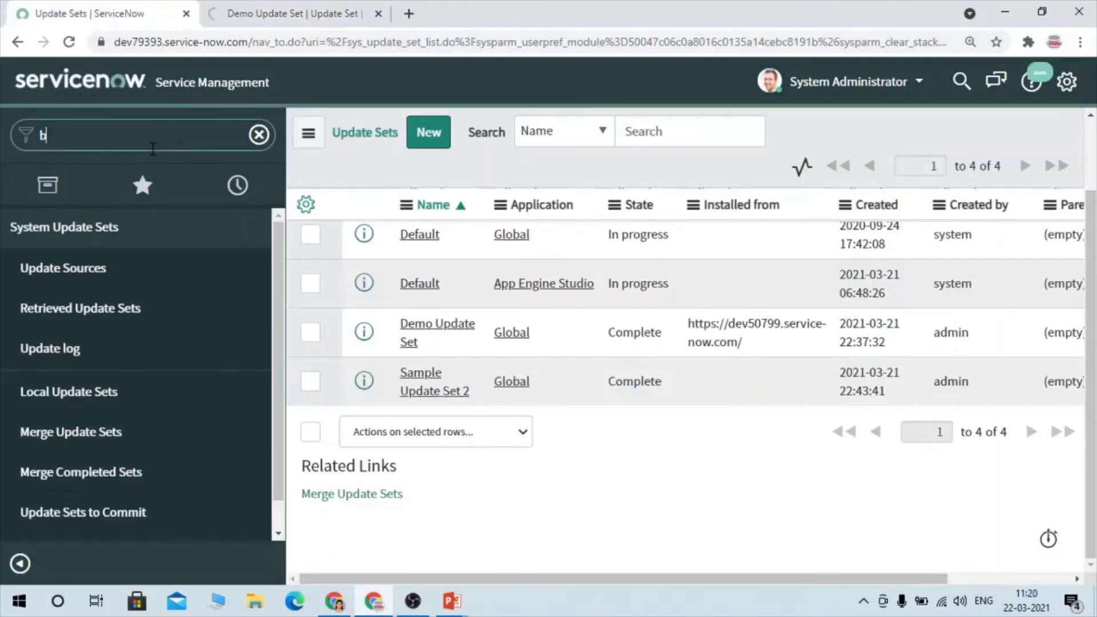
type("usiness rule")
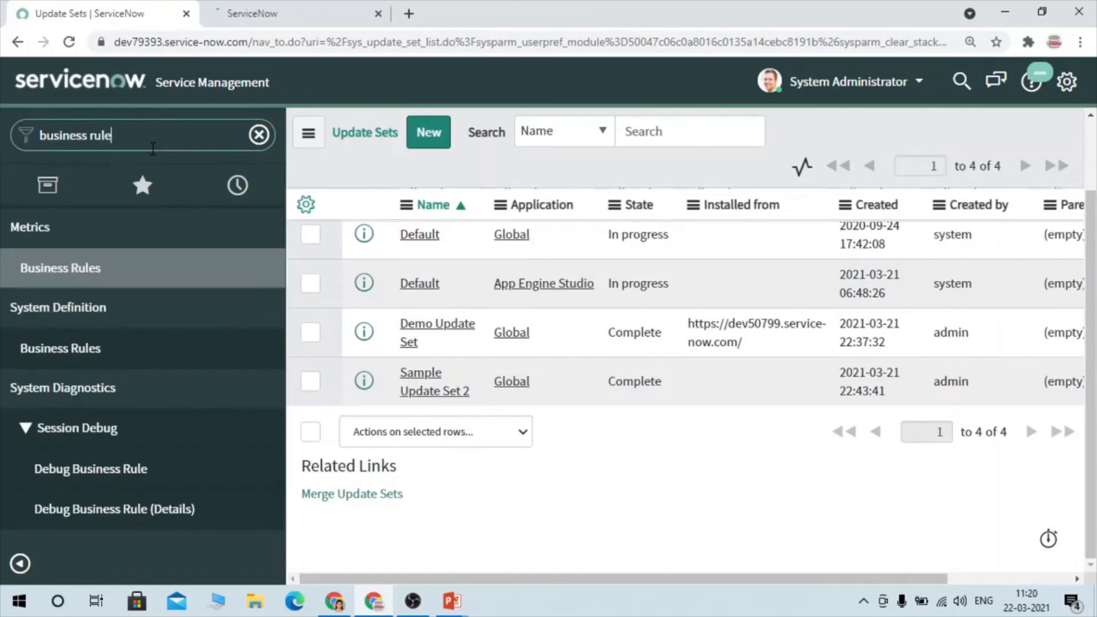
middle_click(67, 348)
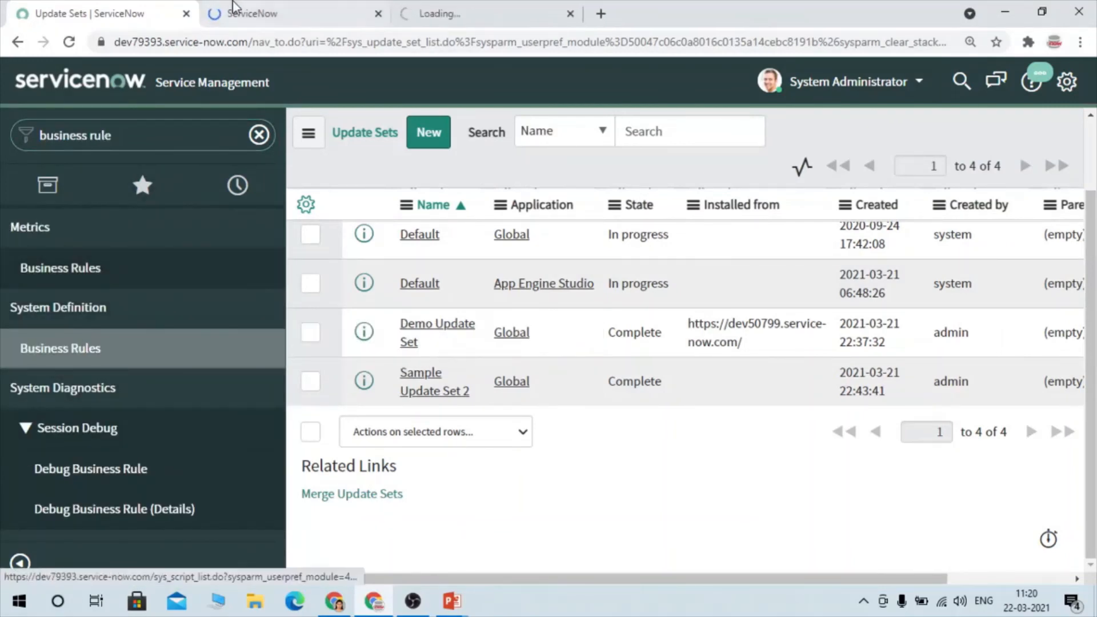
left_click(524, 9)
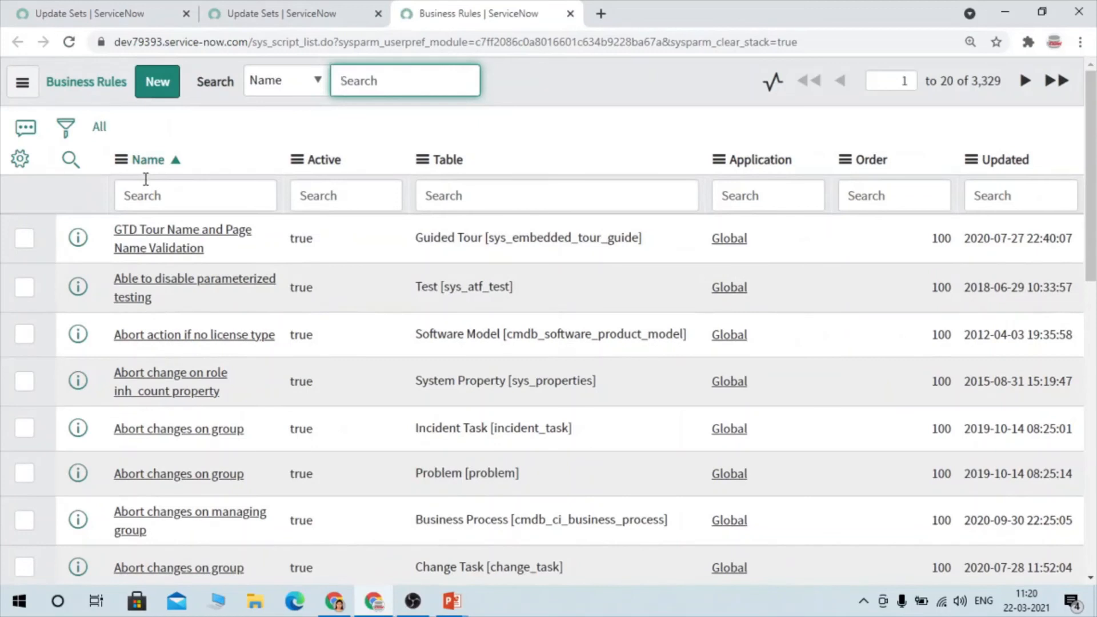
- Search the Business Rules list for names containing demo, using *demo as the name filter
left_click(144, 197)
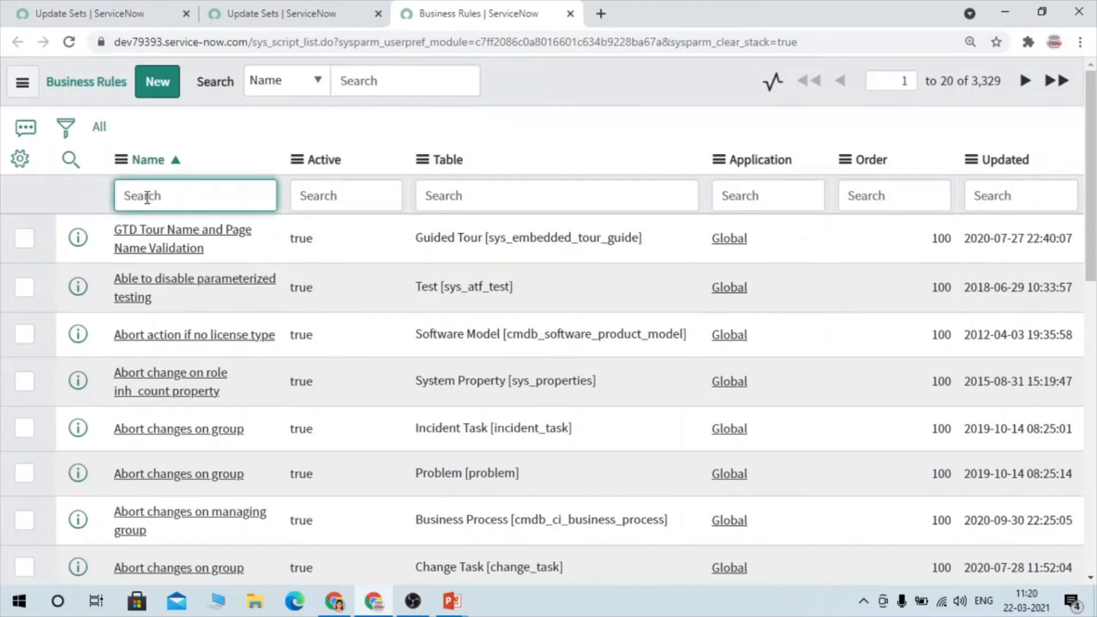
type("*demo")
key("Return")
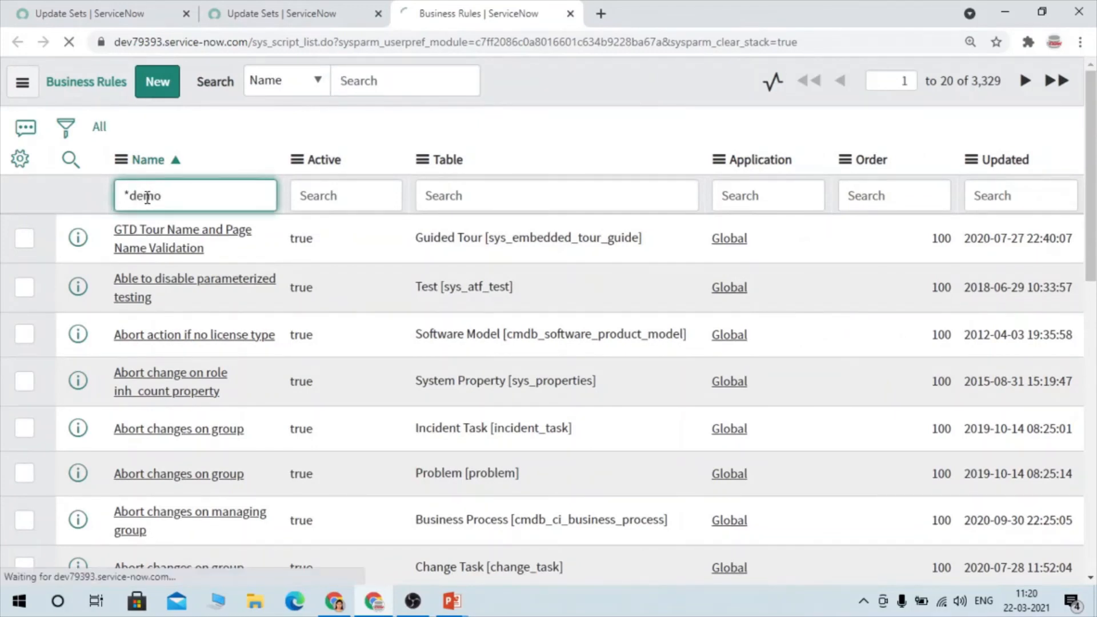